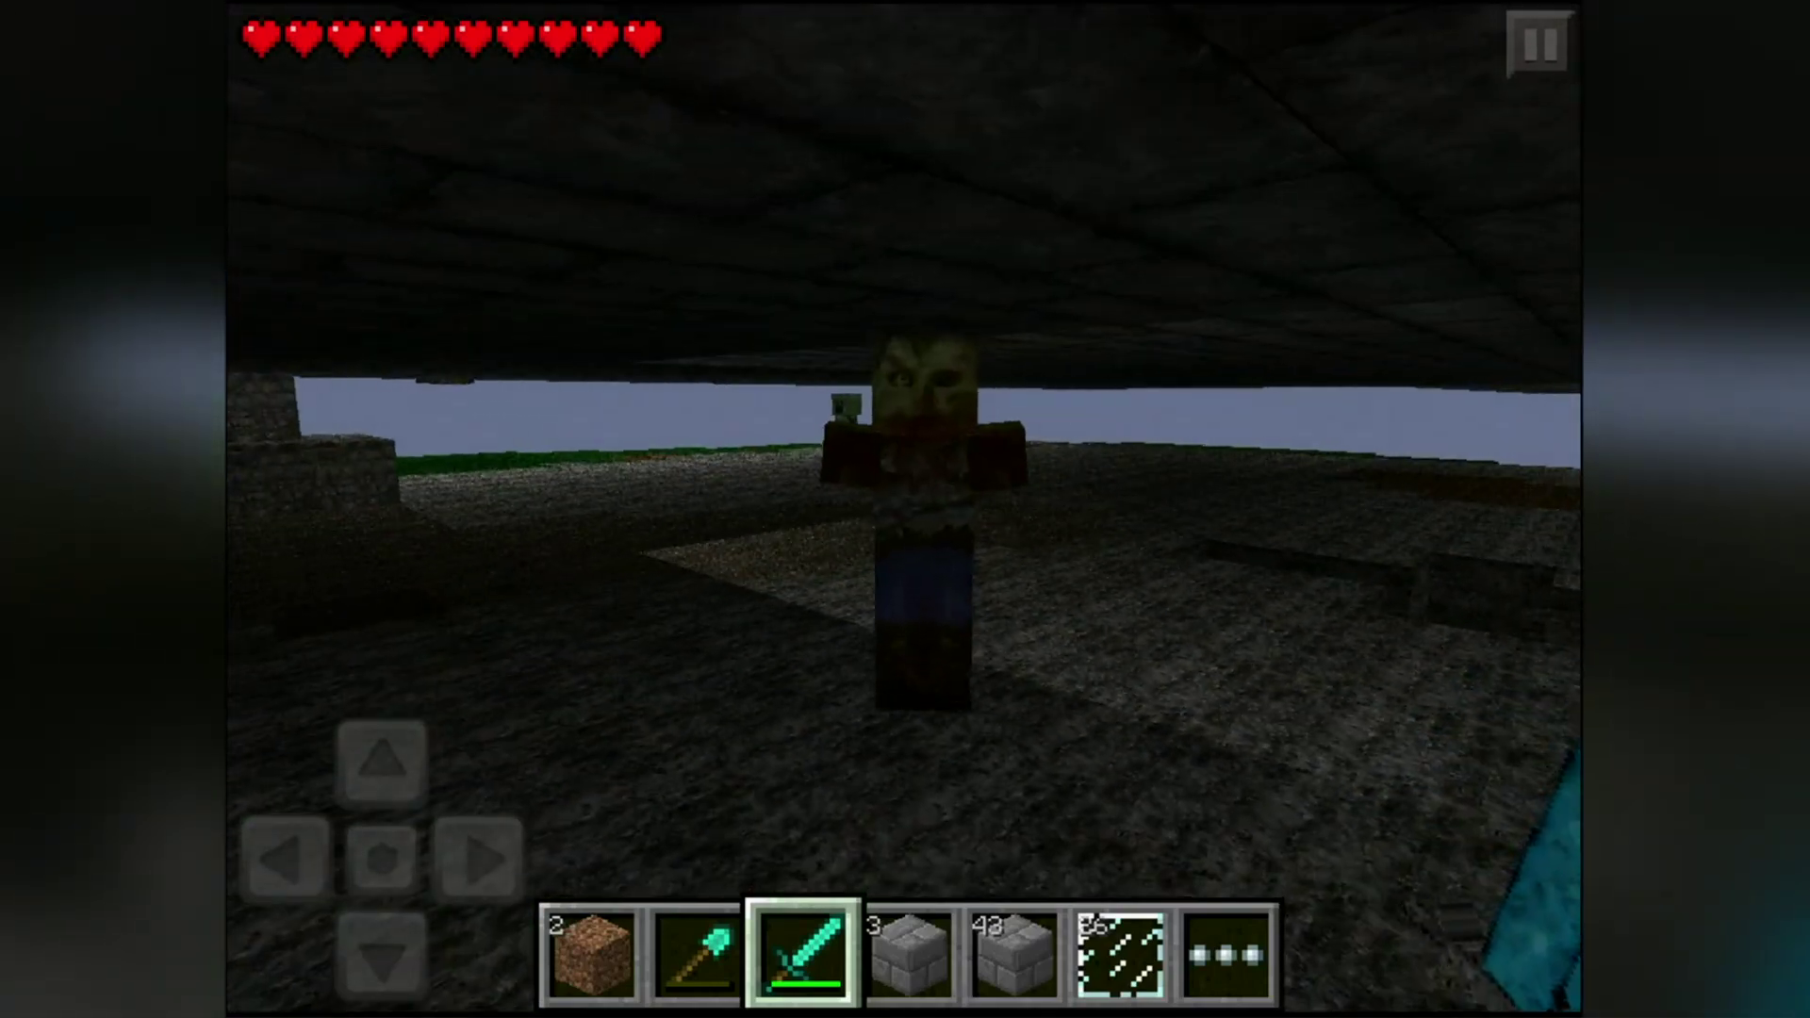
pyautogui.click(966, 572)
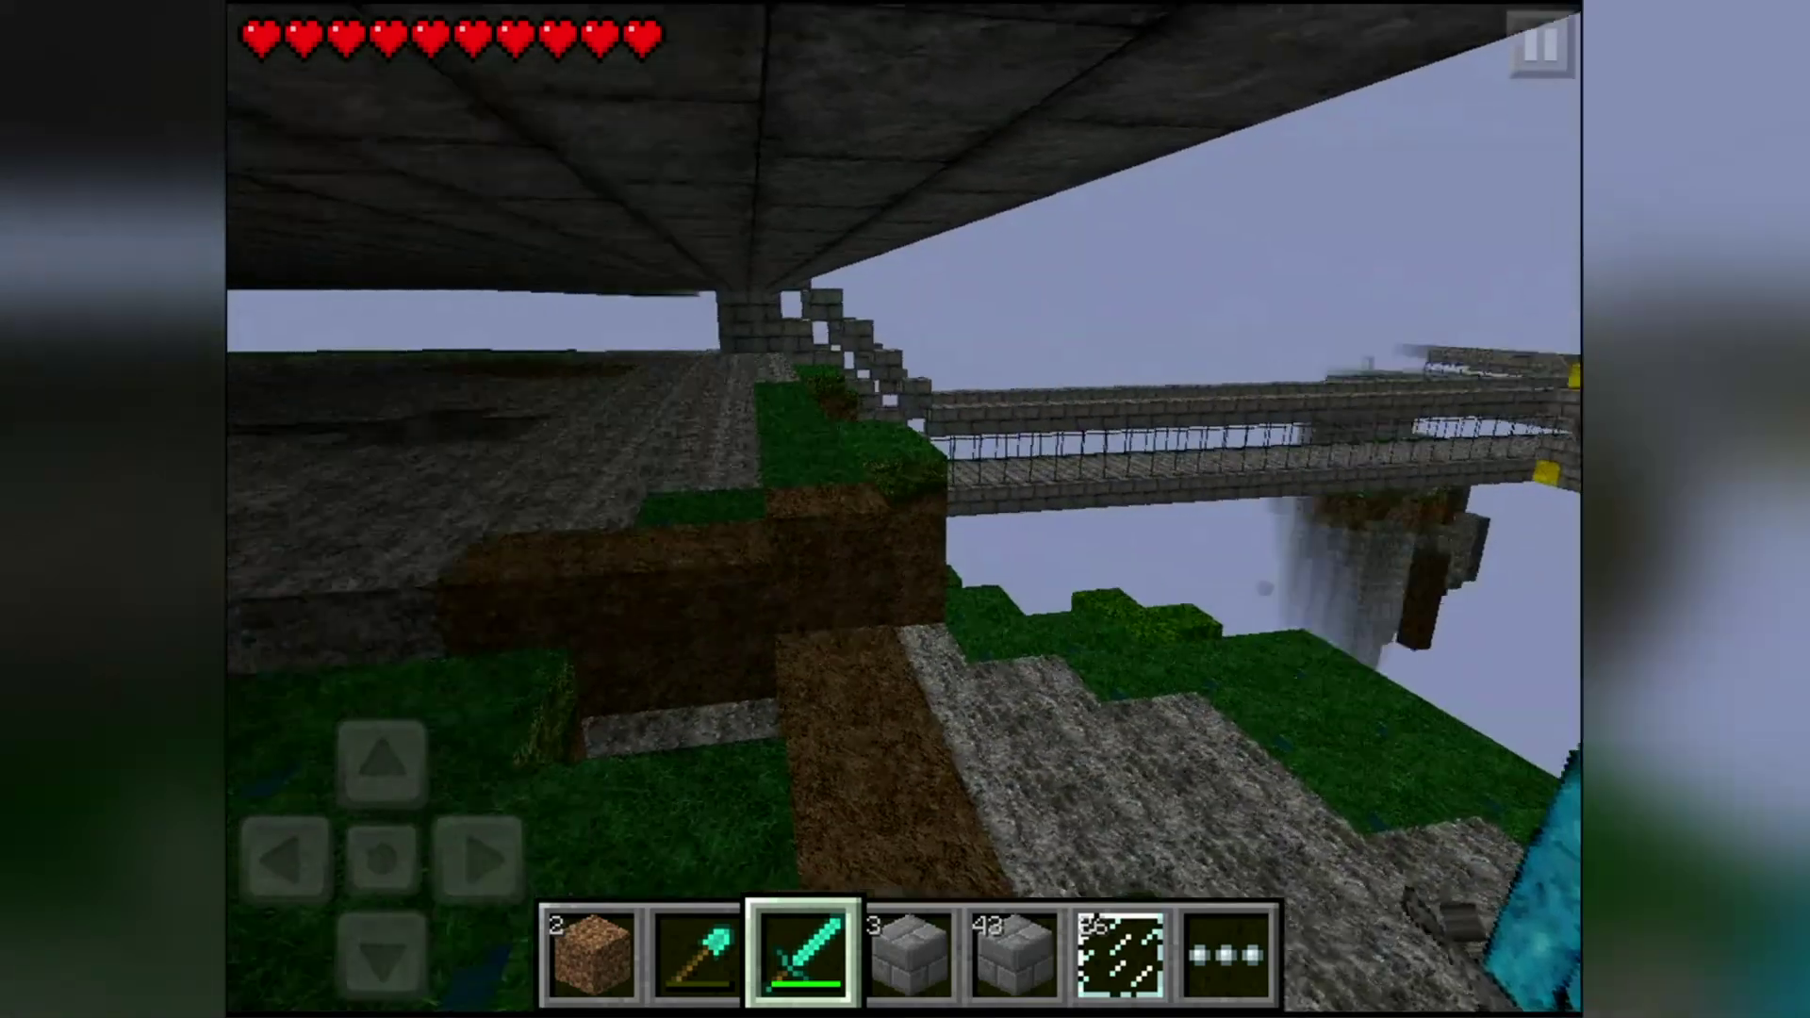
pyautogui.moveTo(1265, 588); pyautogui.dragTo(888, 588)
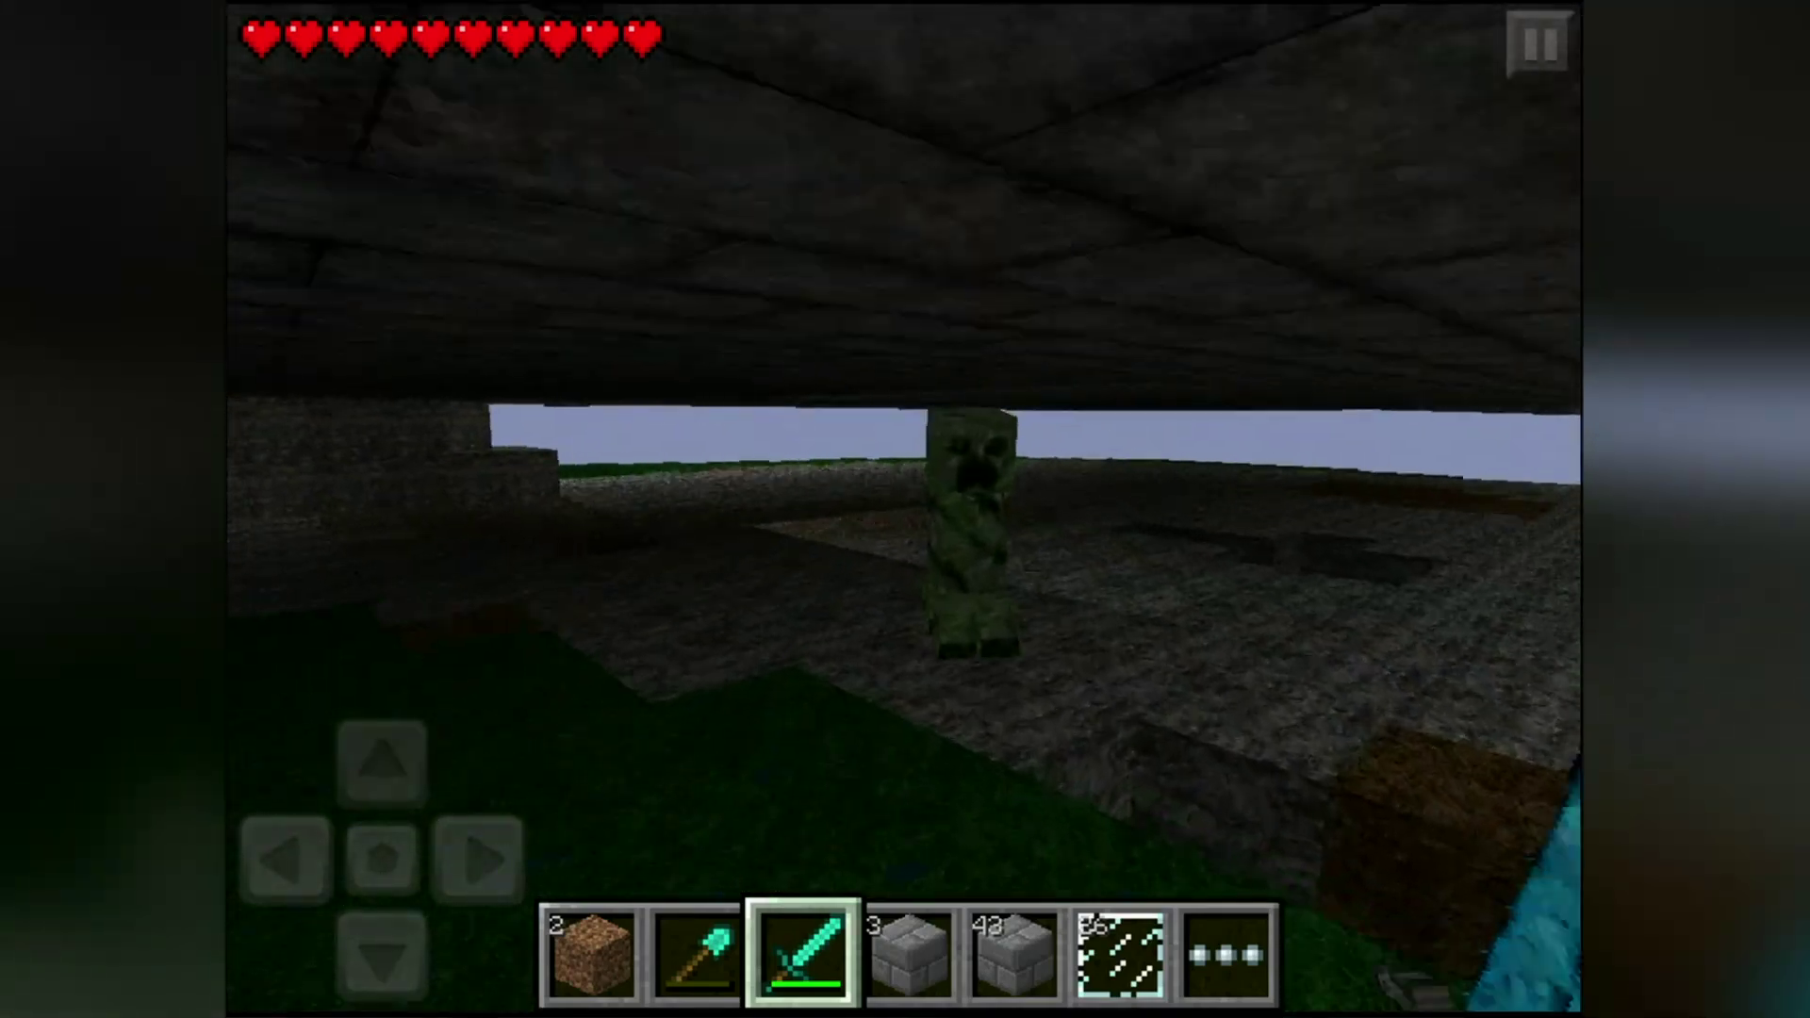
pyautogui.click(1034, 546)
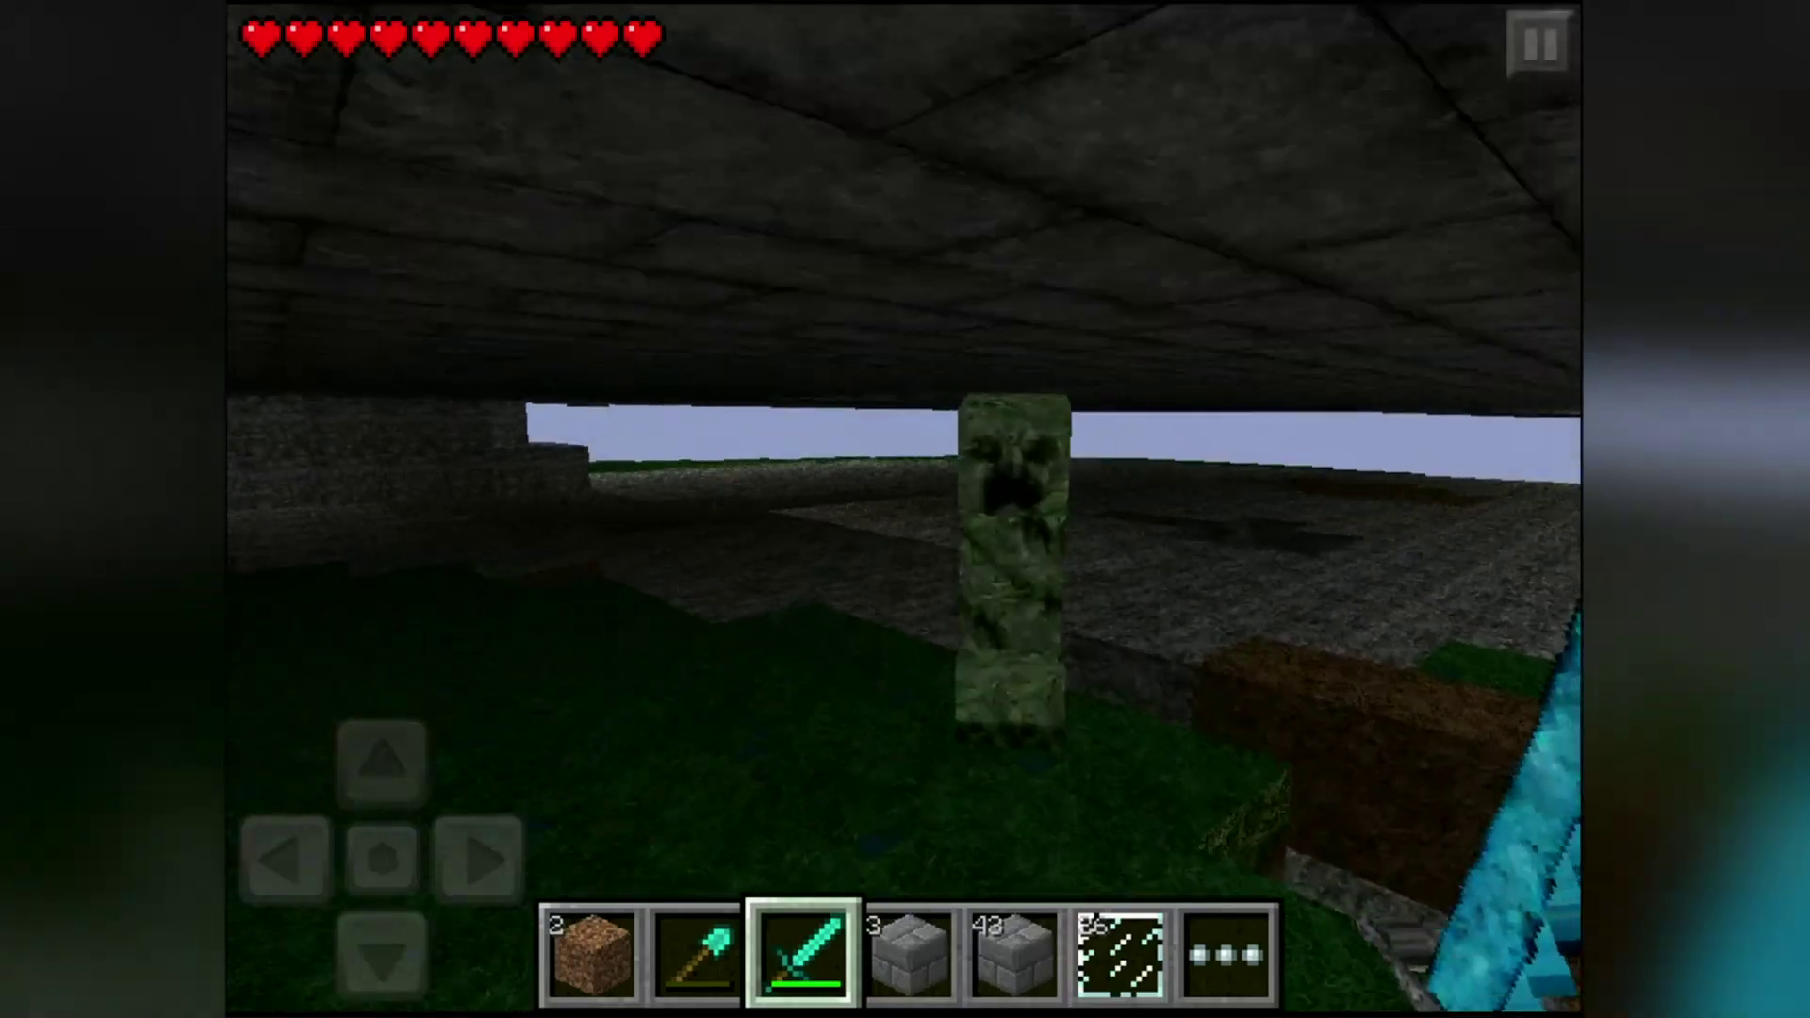
pyautogui.click(990, 551)
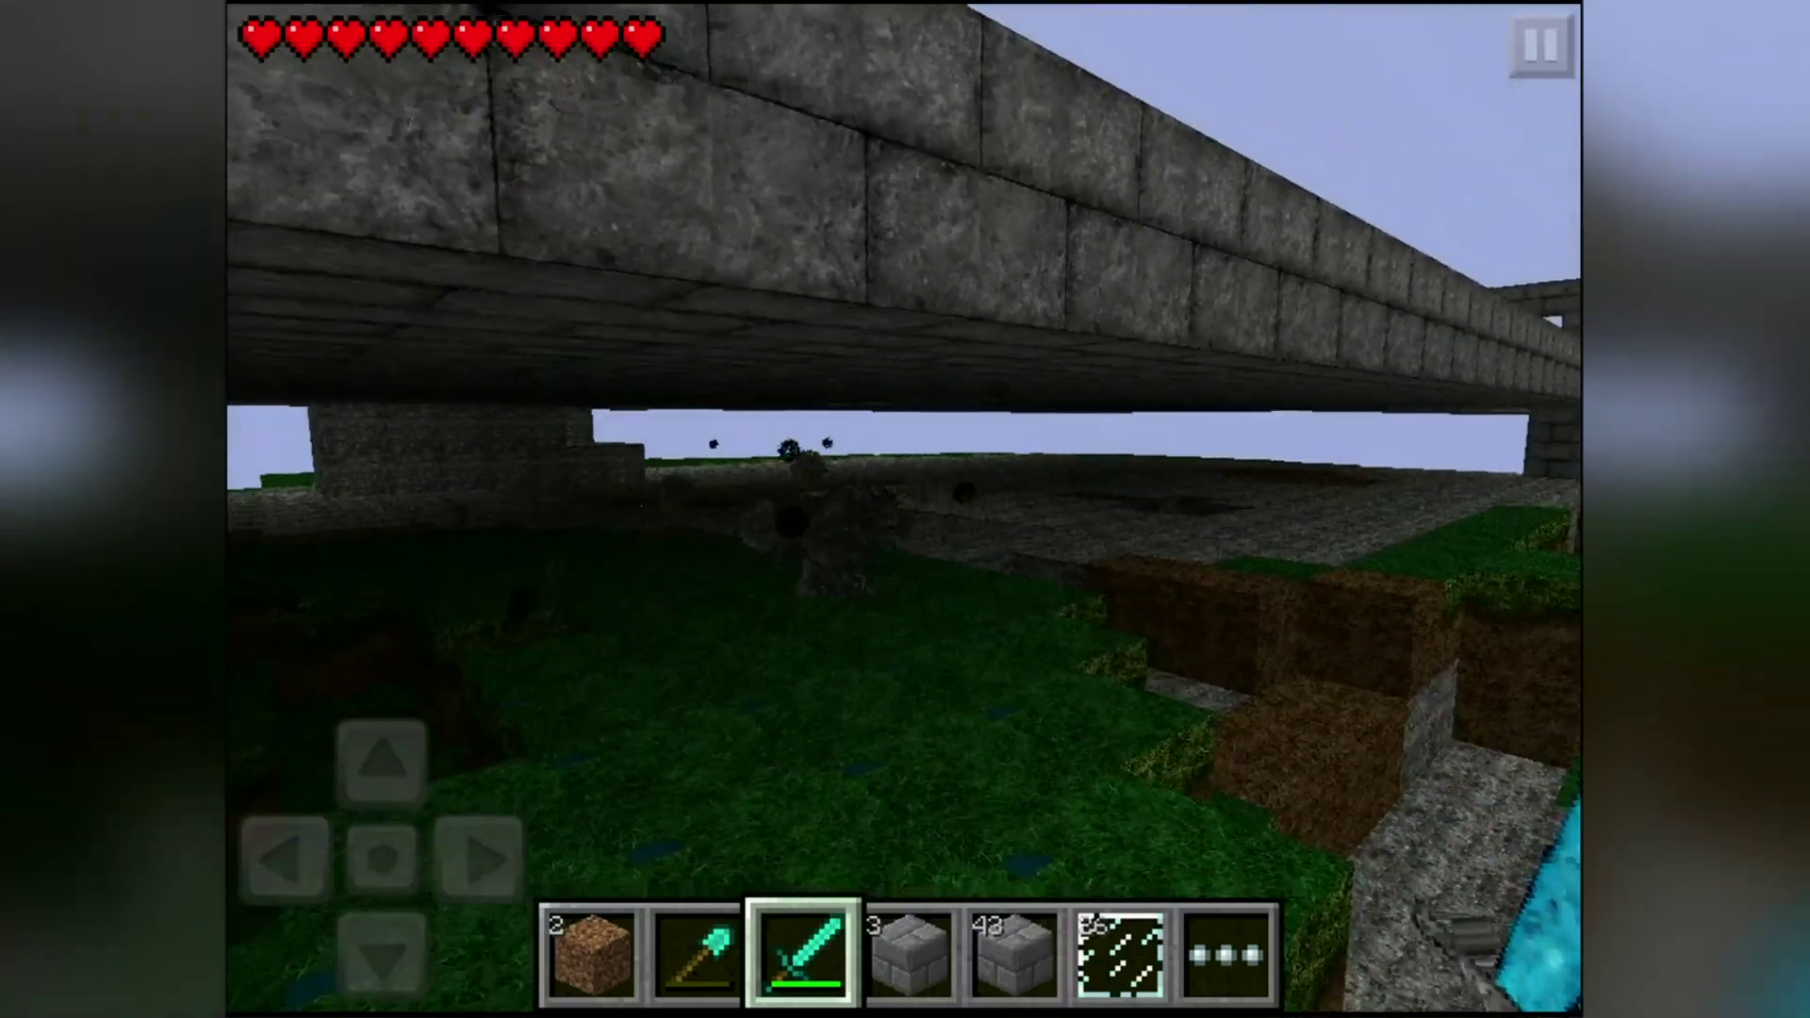
pyautogui.moveTo(1094, 476); pyautogui.dragTo(953, 536)
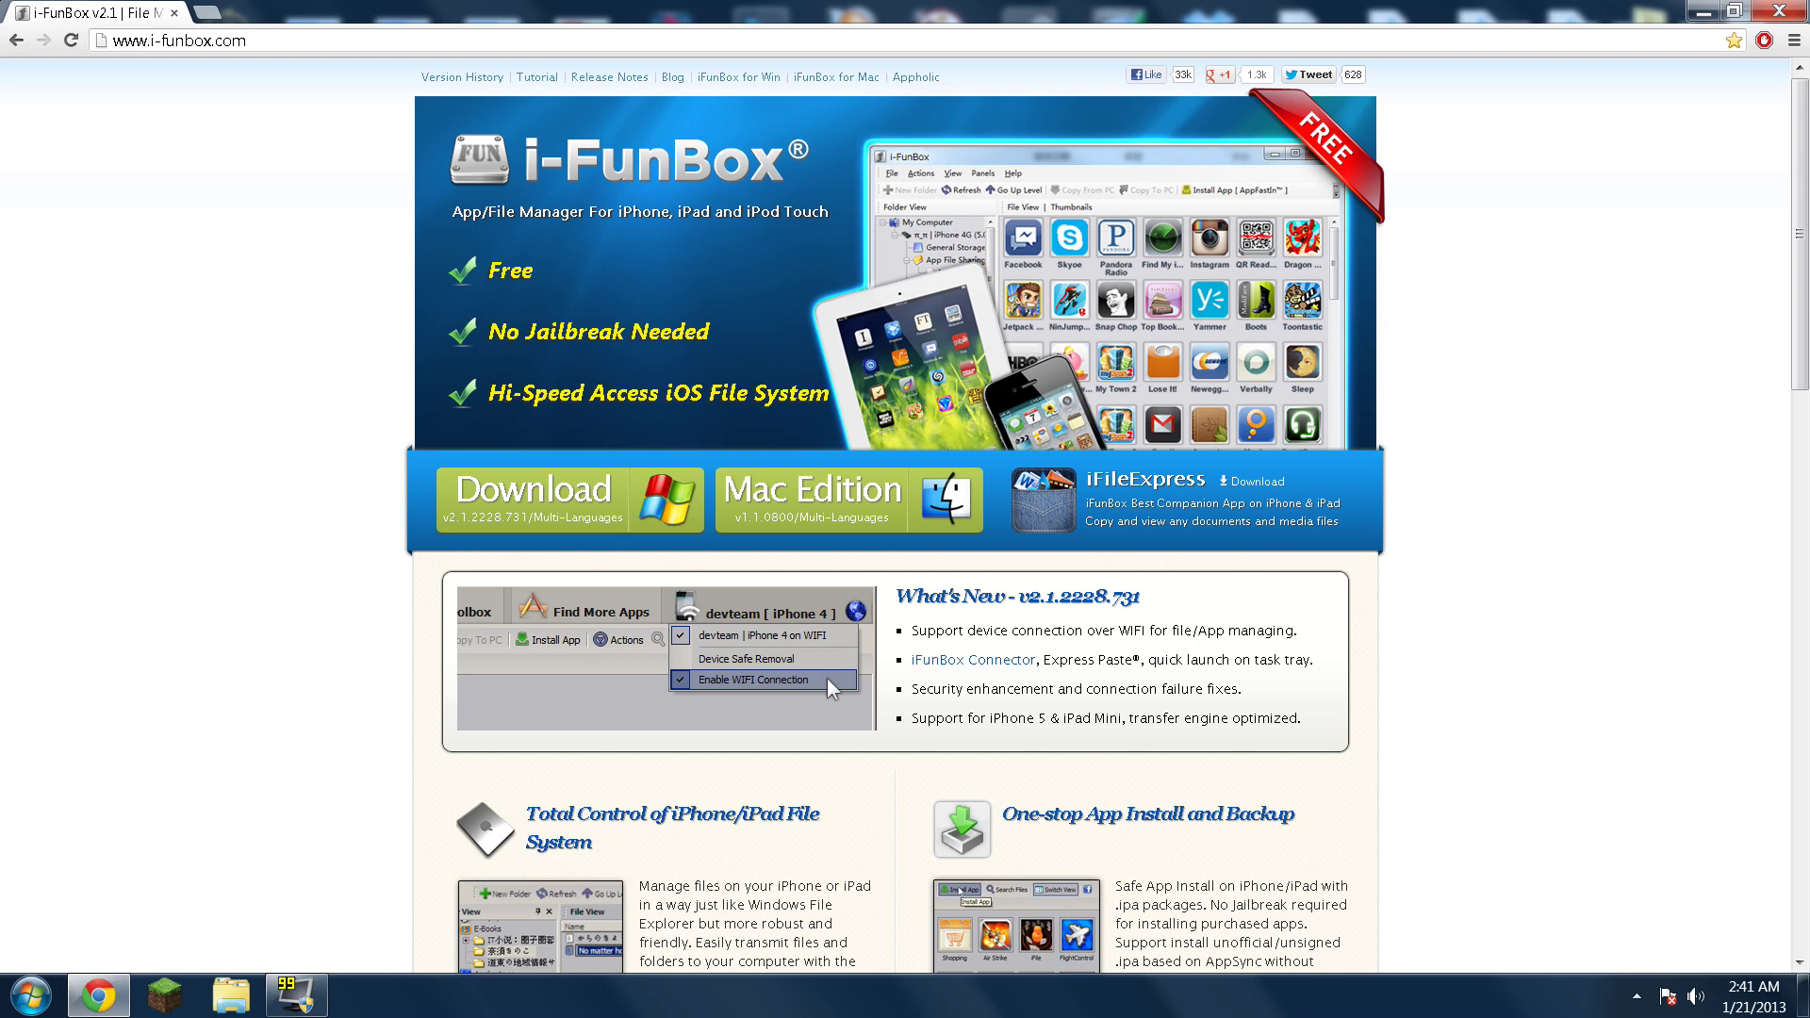
# Examine the i-FunBox website for its supported devices, iOS 6 compatibility, jailbreak requirement and web address.
pyautogui.moveTo(1301, 719); pyautogui.dragTo(945, 718)
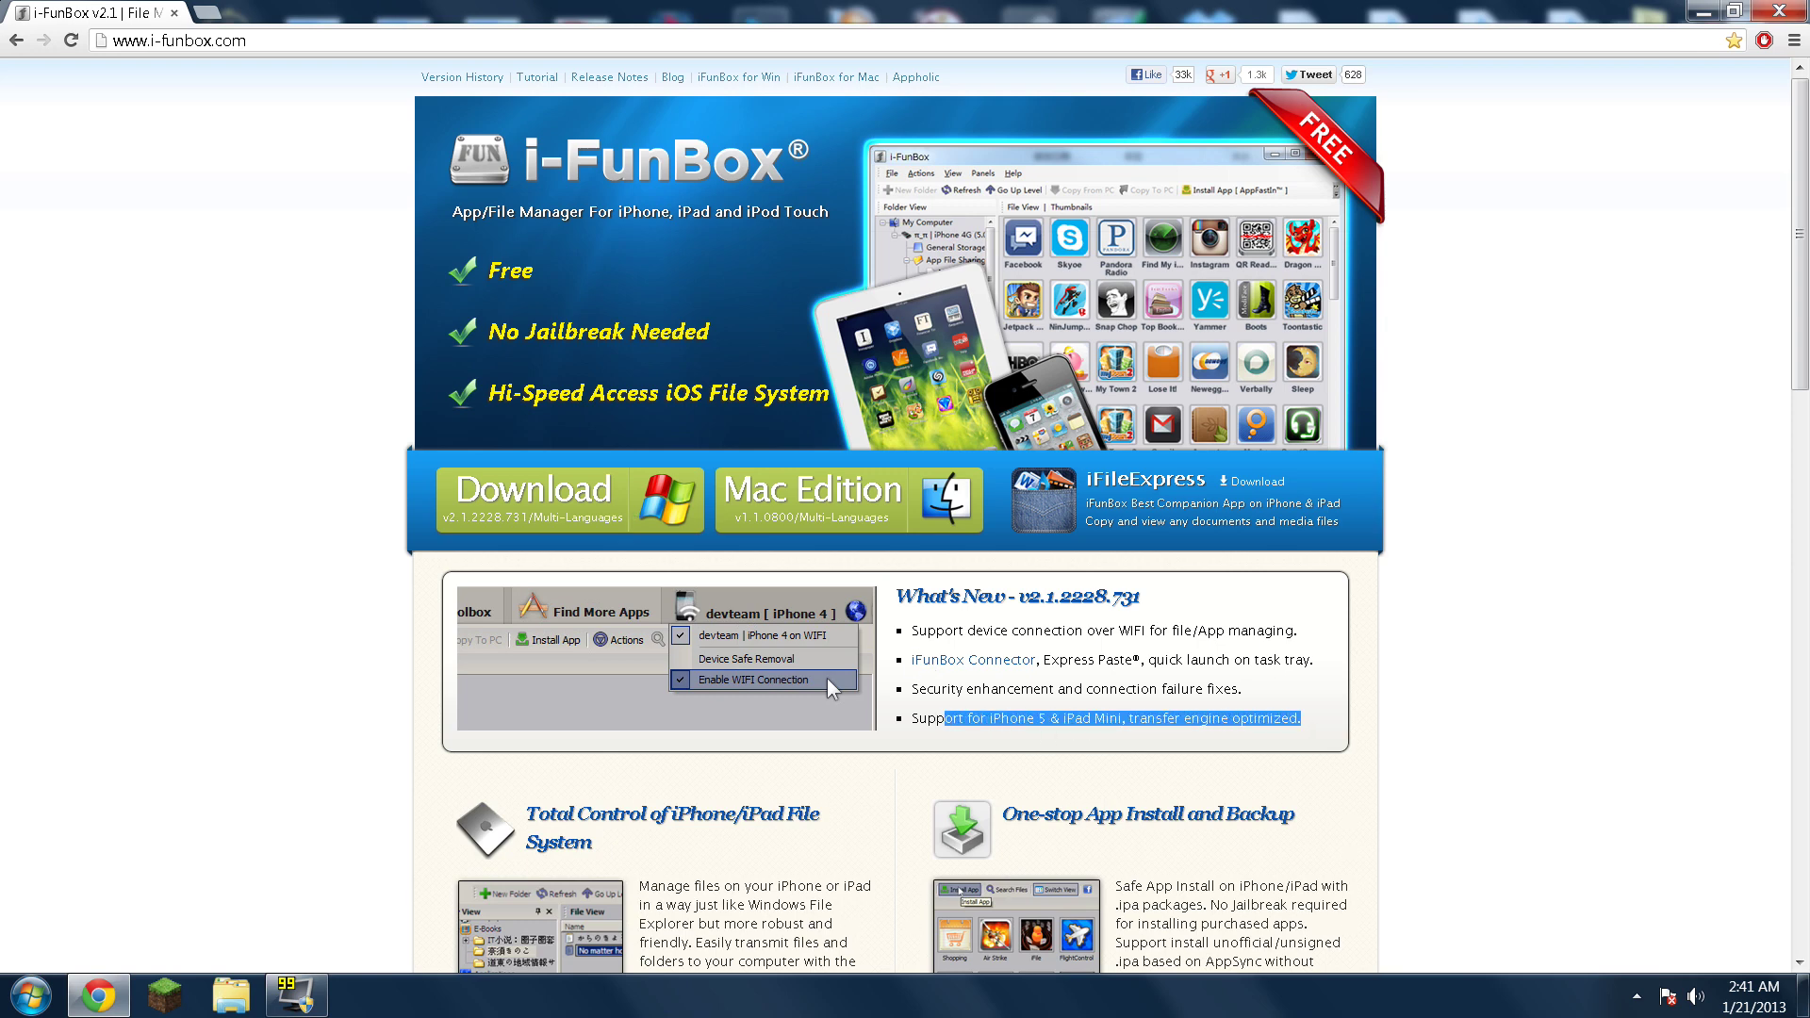
pyautogui.scroll(-3, 275, 618)
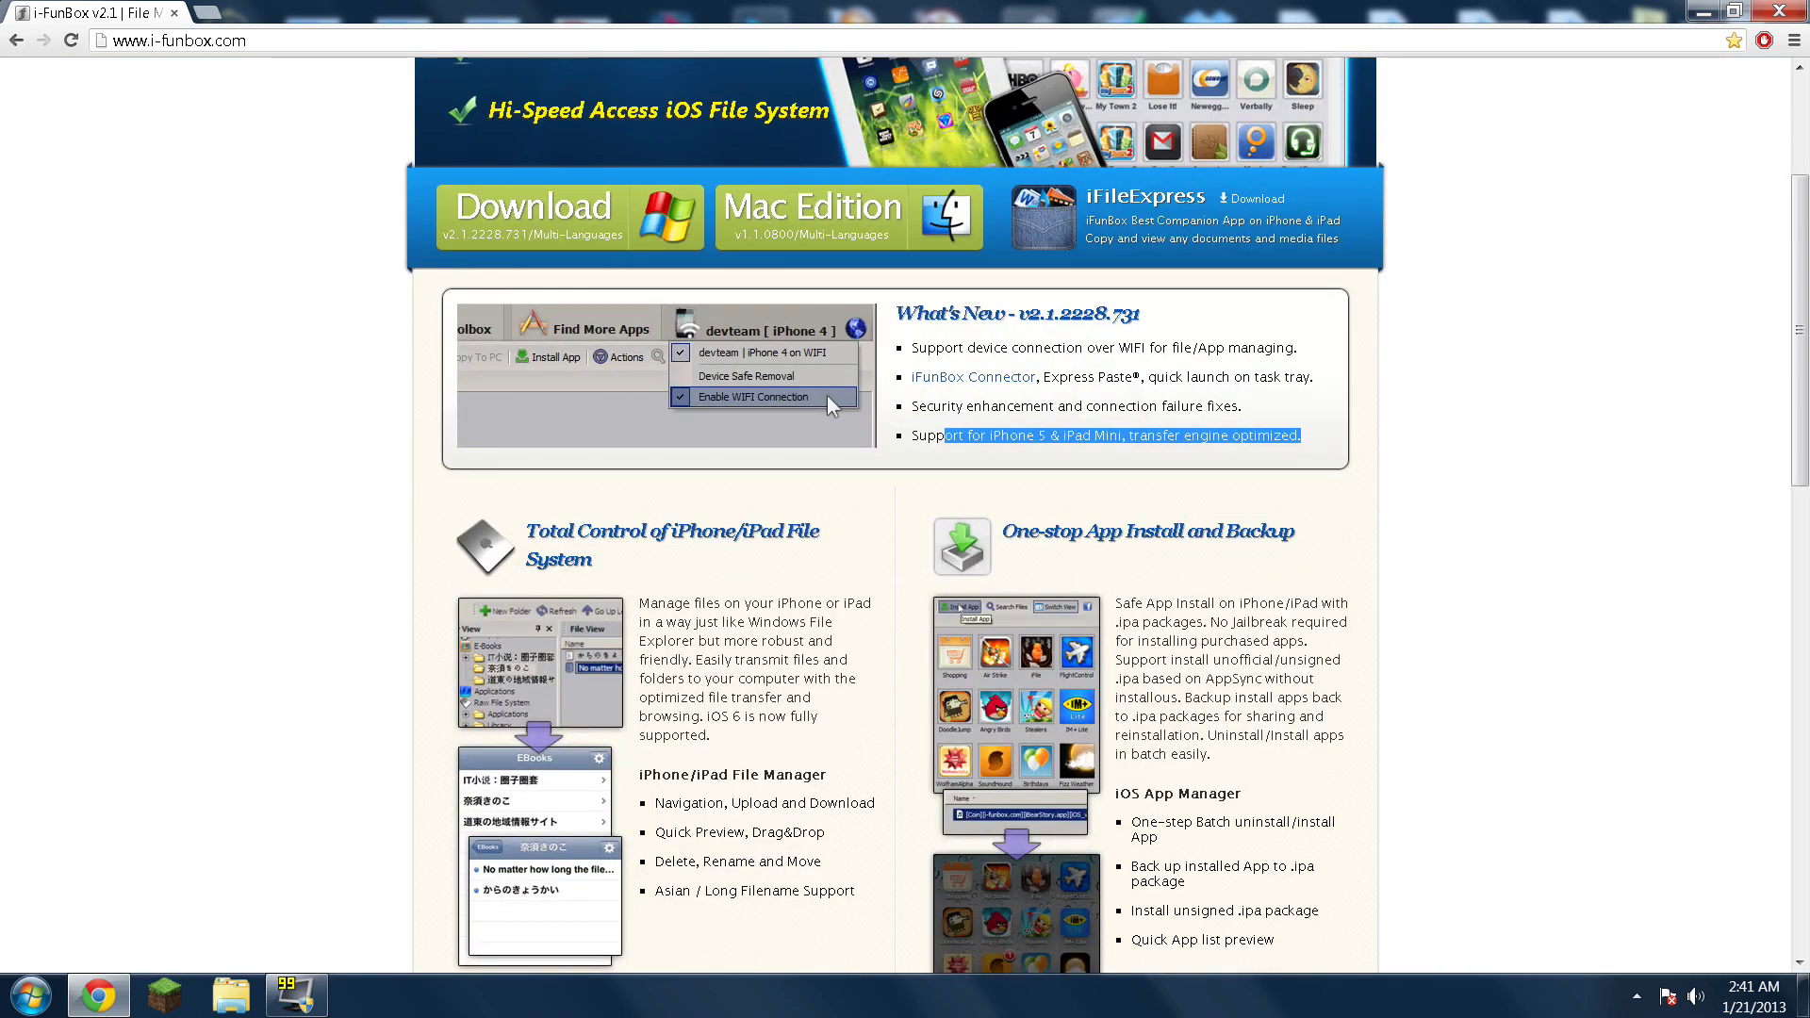
pyautogui.moveTo(710, 718); pyautogui.dragTo(710, 737)
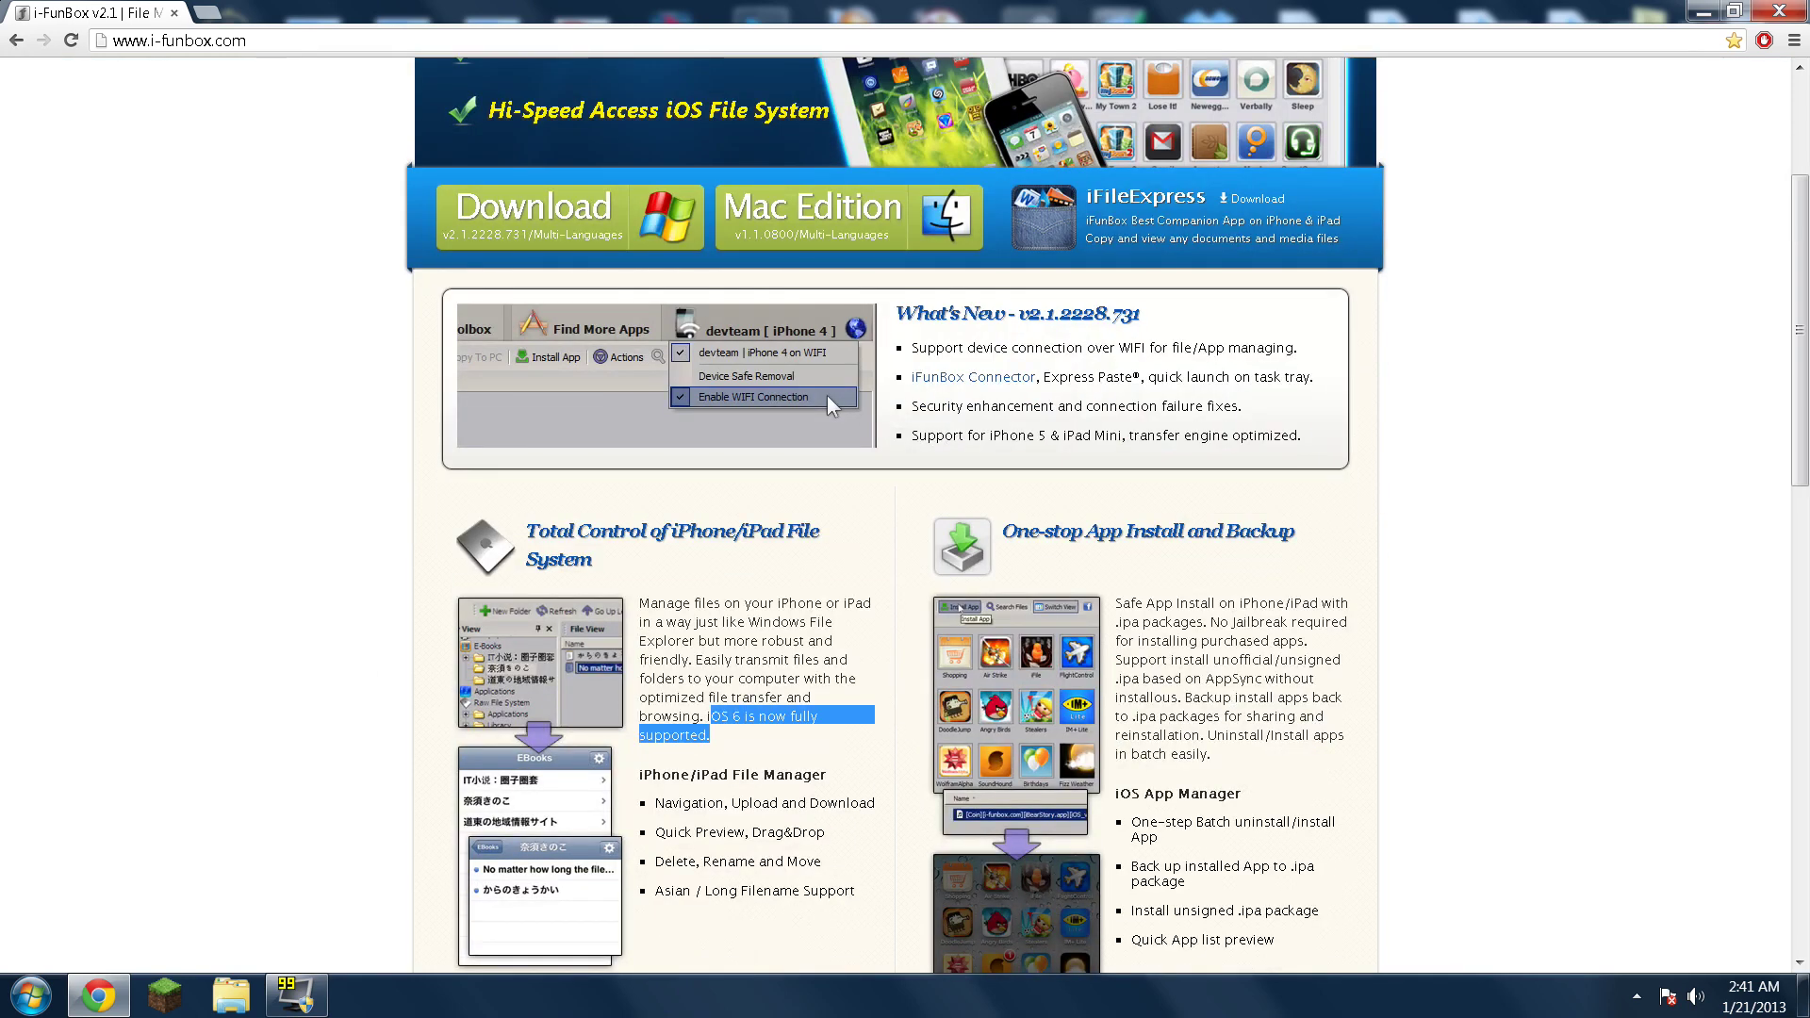
pyautogui.click(1576, 515)
pyautogui.scroll(3, 1564, 514)
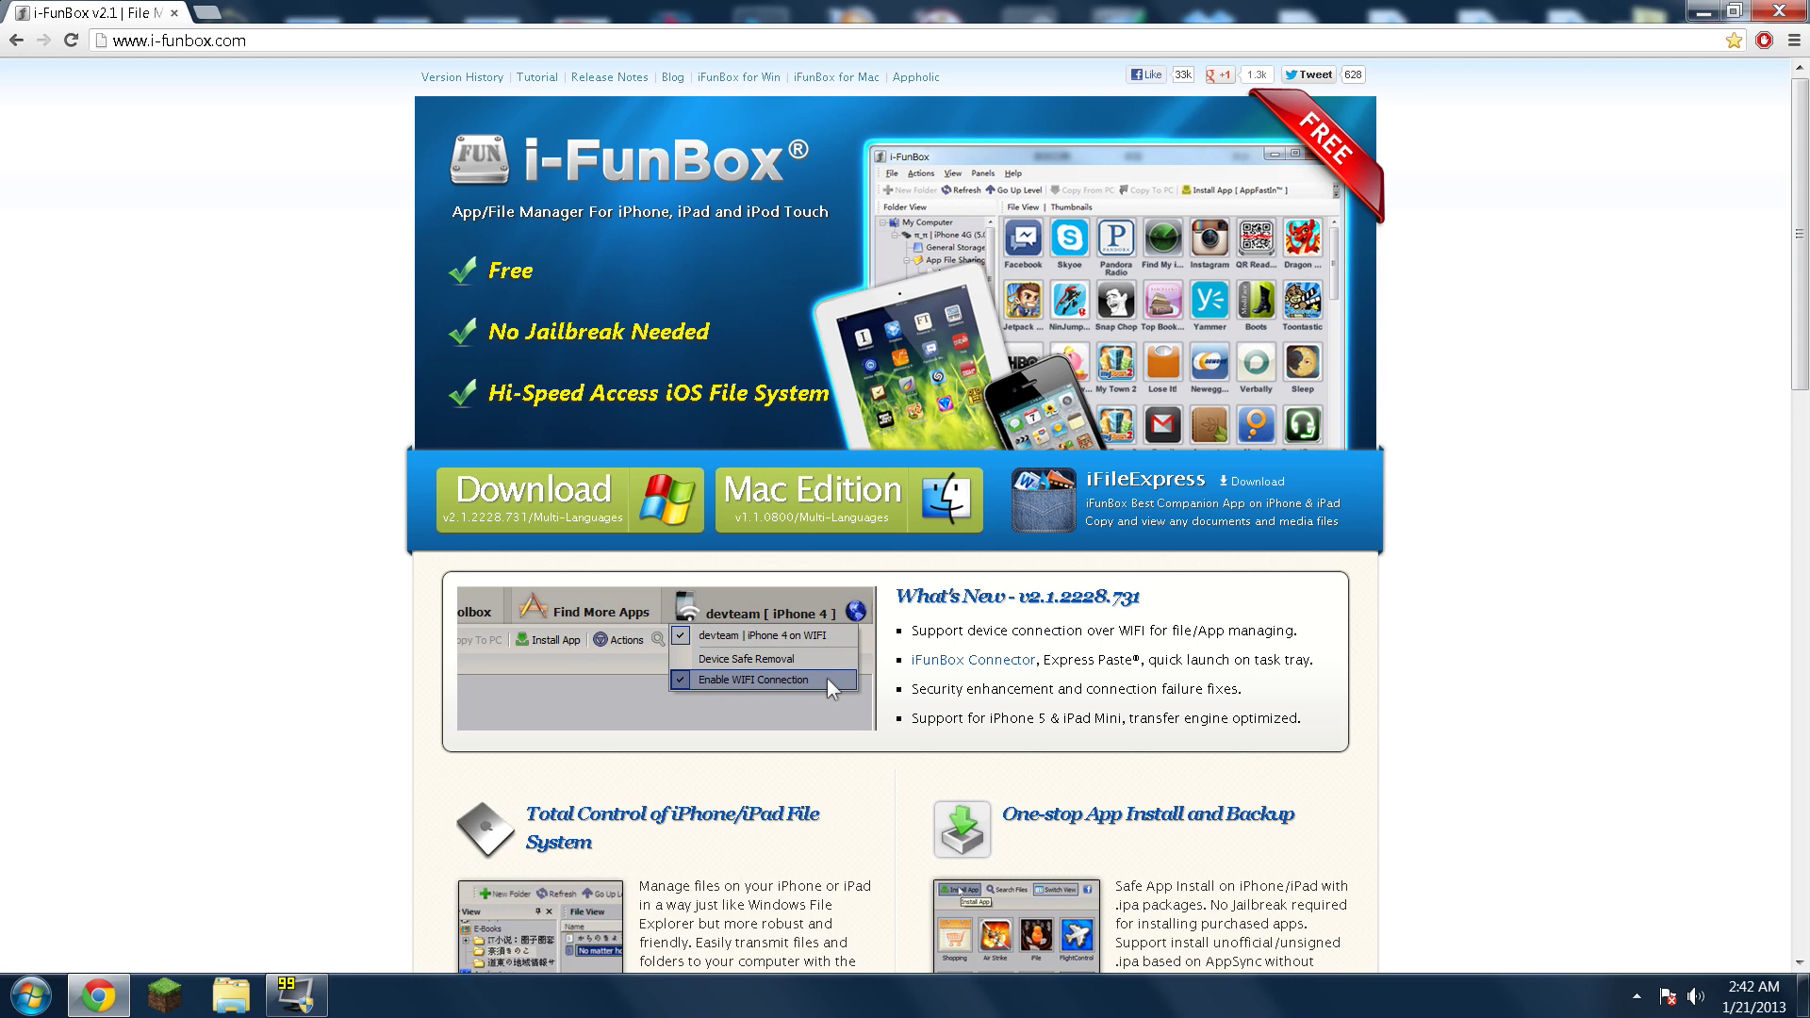
pyautogui.moveTo(564, 331); pyautogui.dragTo(611, 331)
pyautogui.click(373, 310)
pyautogui.click(151, 40)
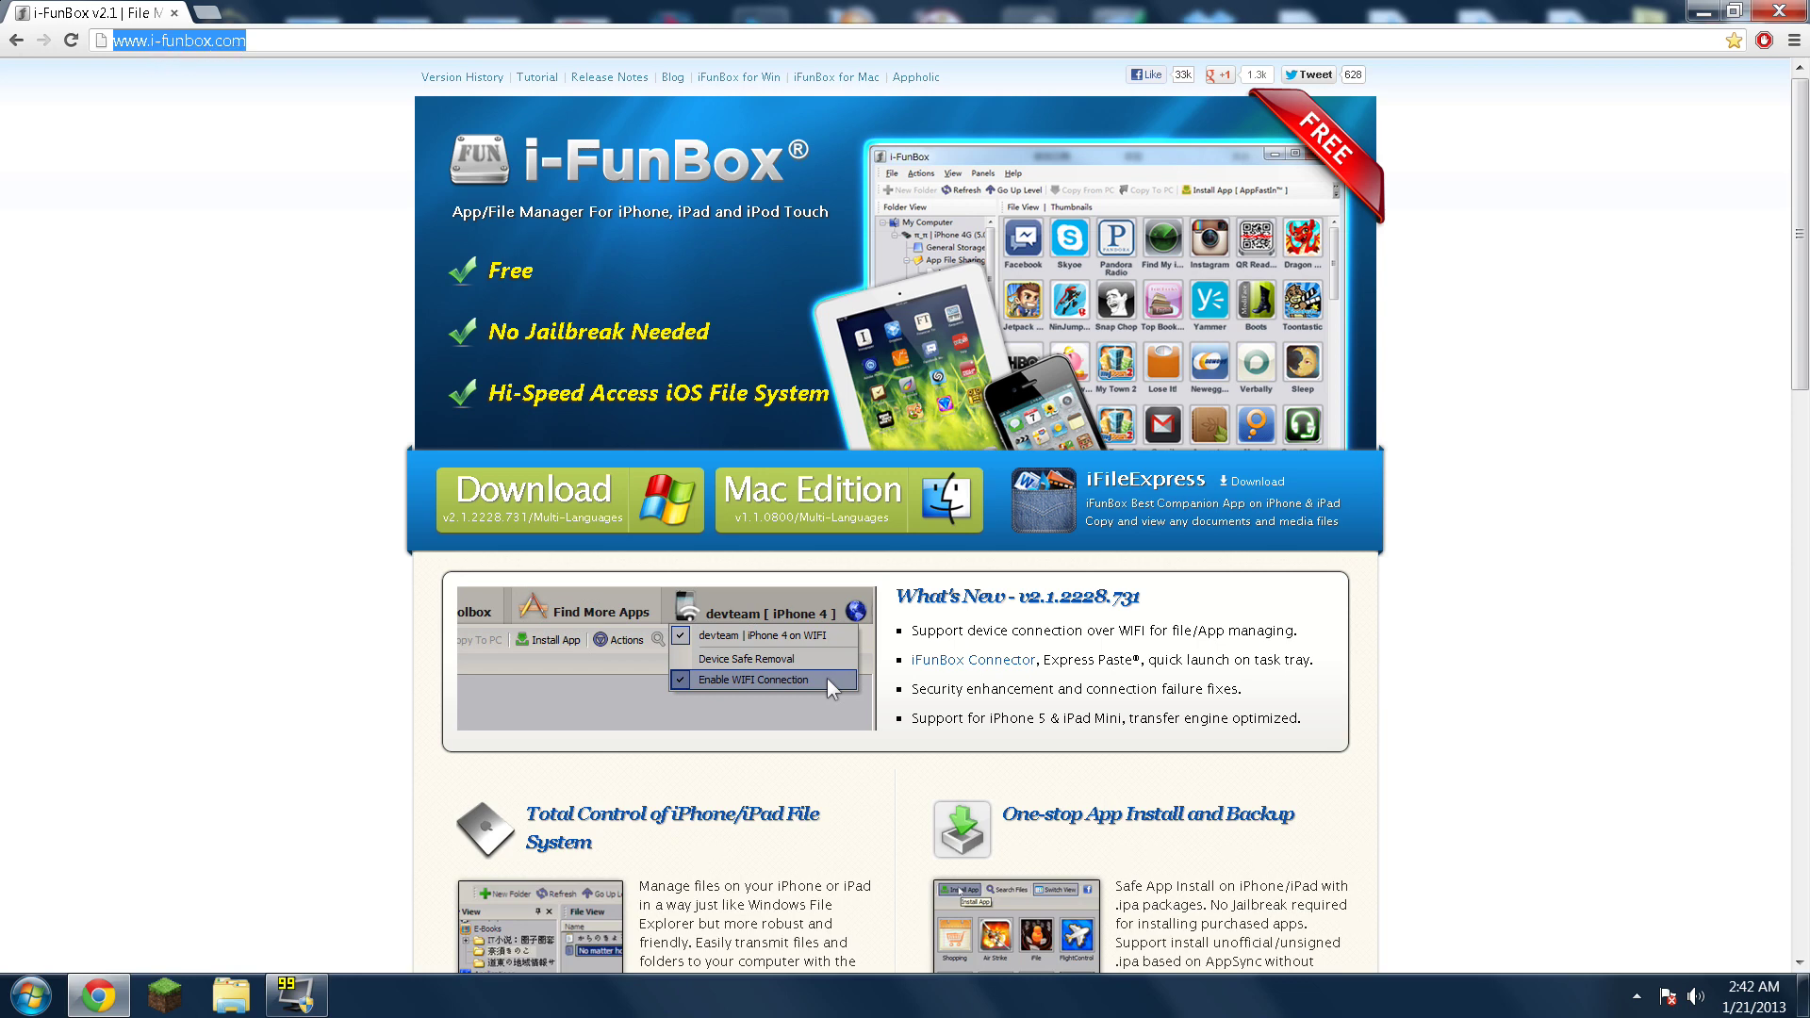
pyautogui.click(235, 137)
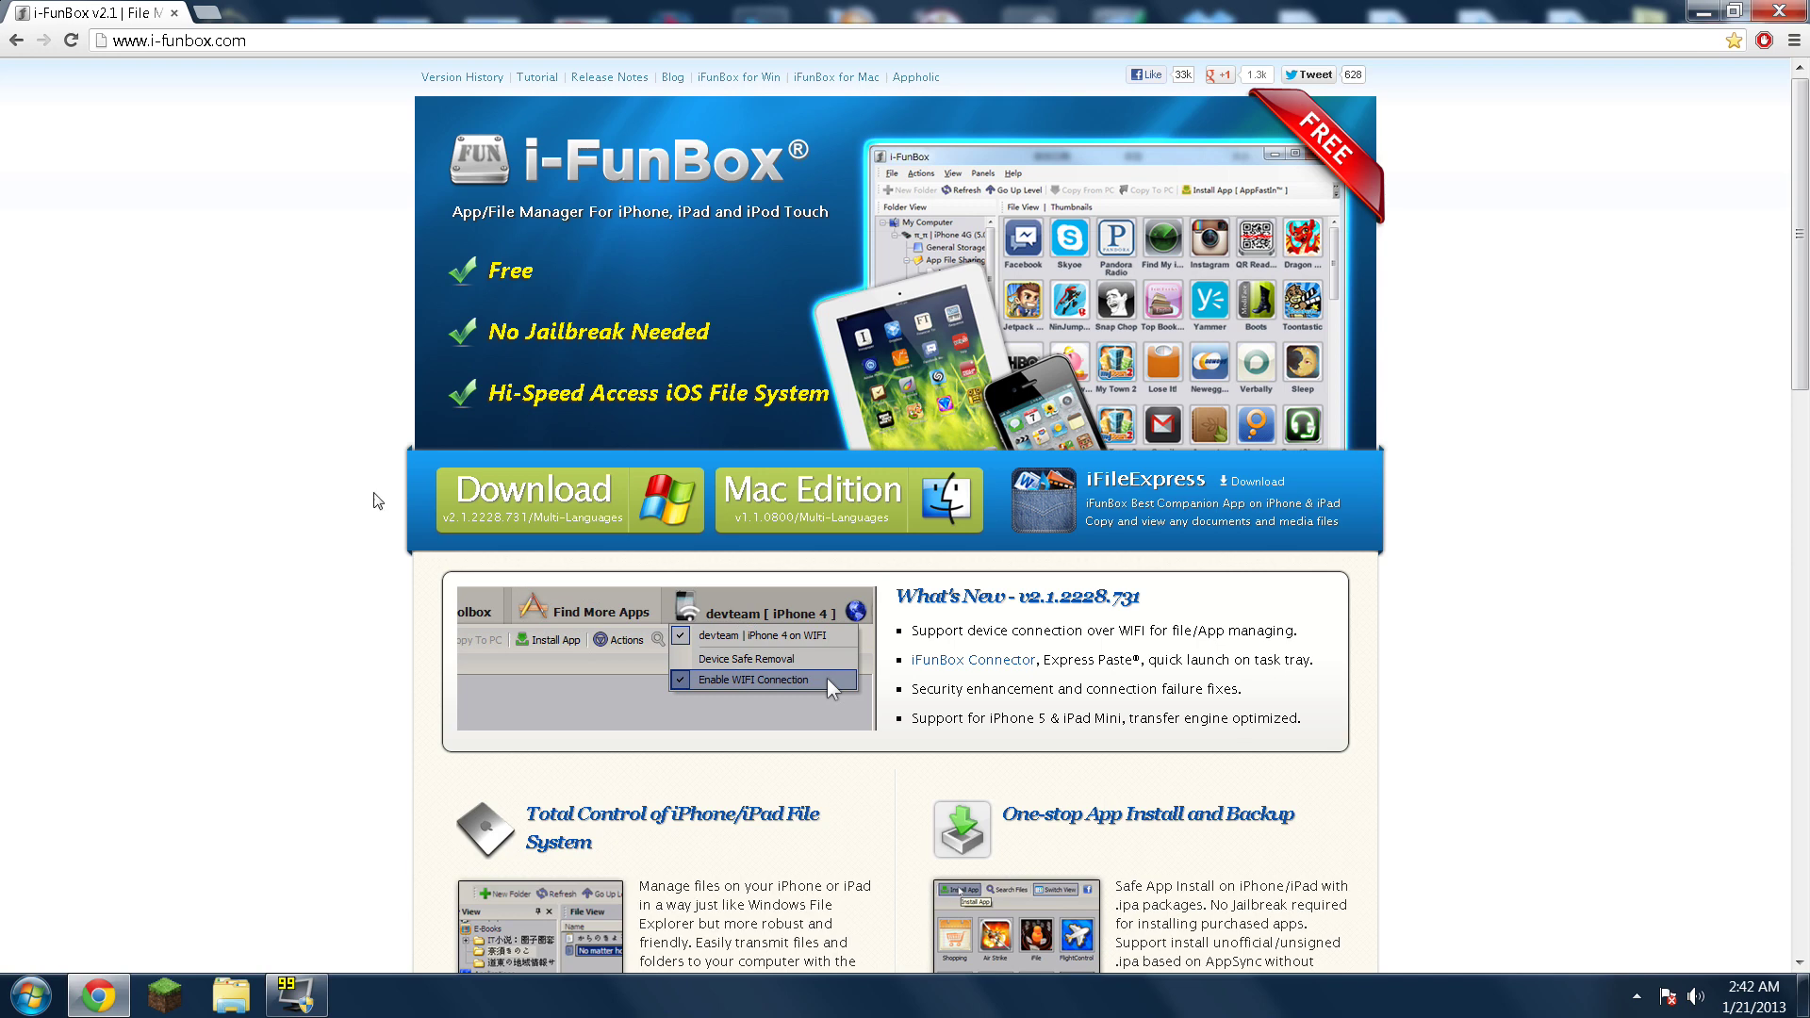
# Launch iFunBox and check the device list for the iPad 2 connected over WiFi.
pyautogui.click(30, 995)
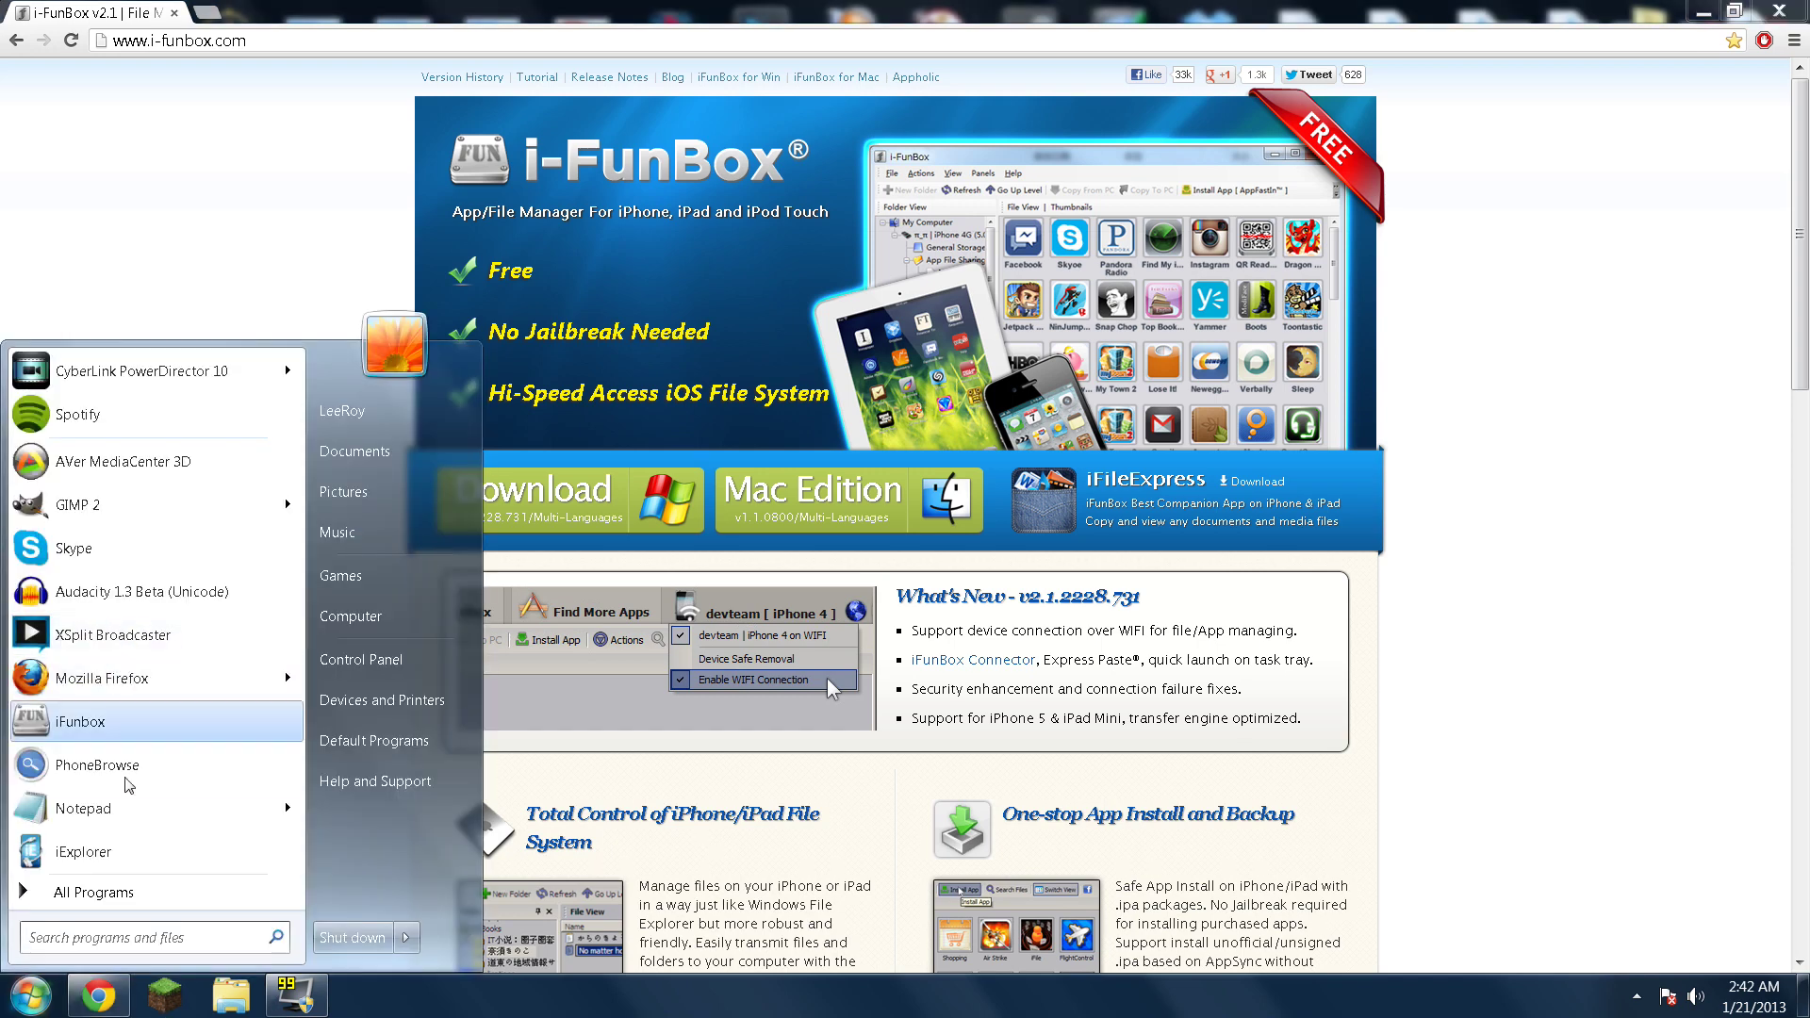
pyautogui.click(132, 734)
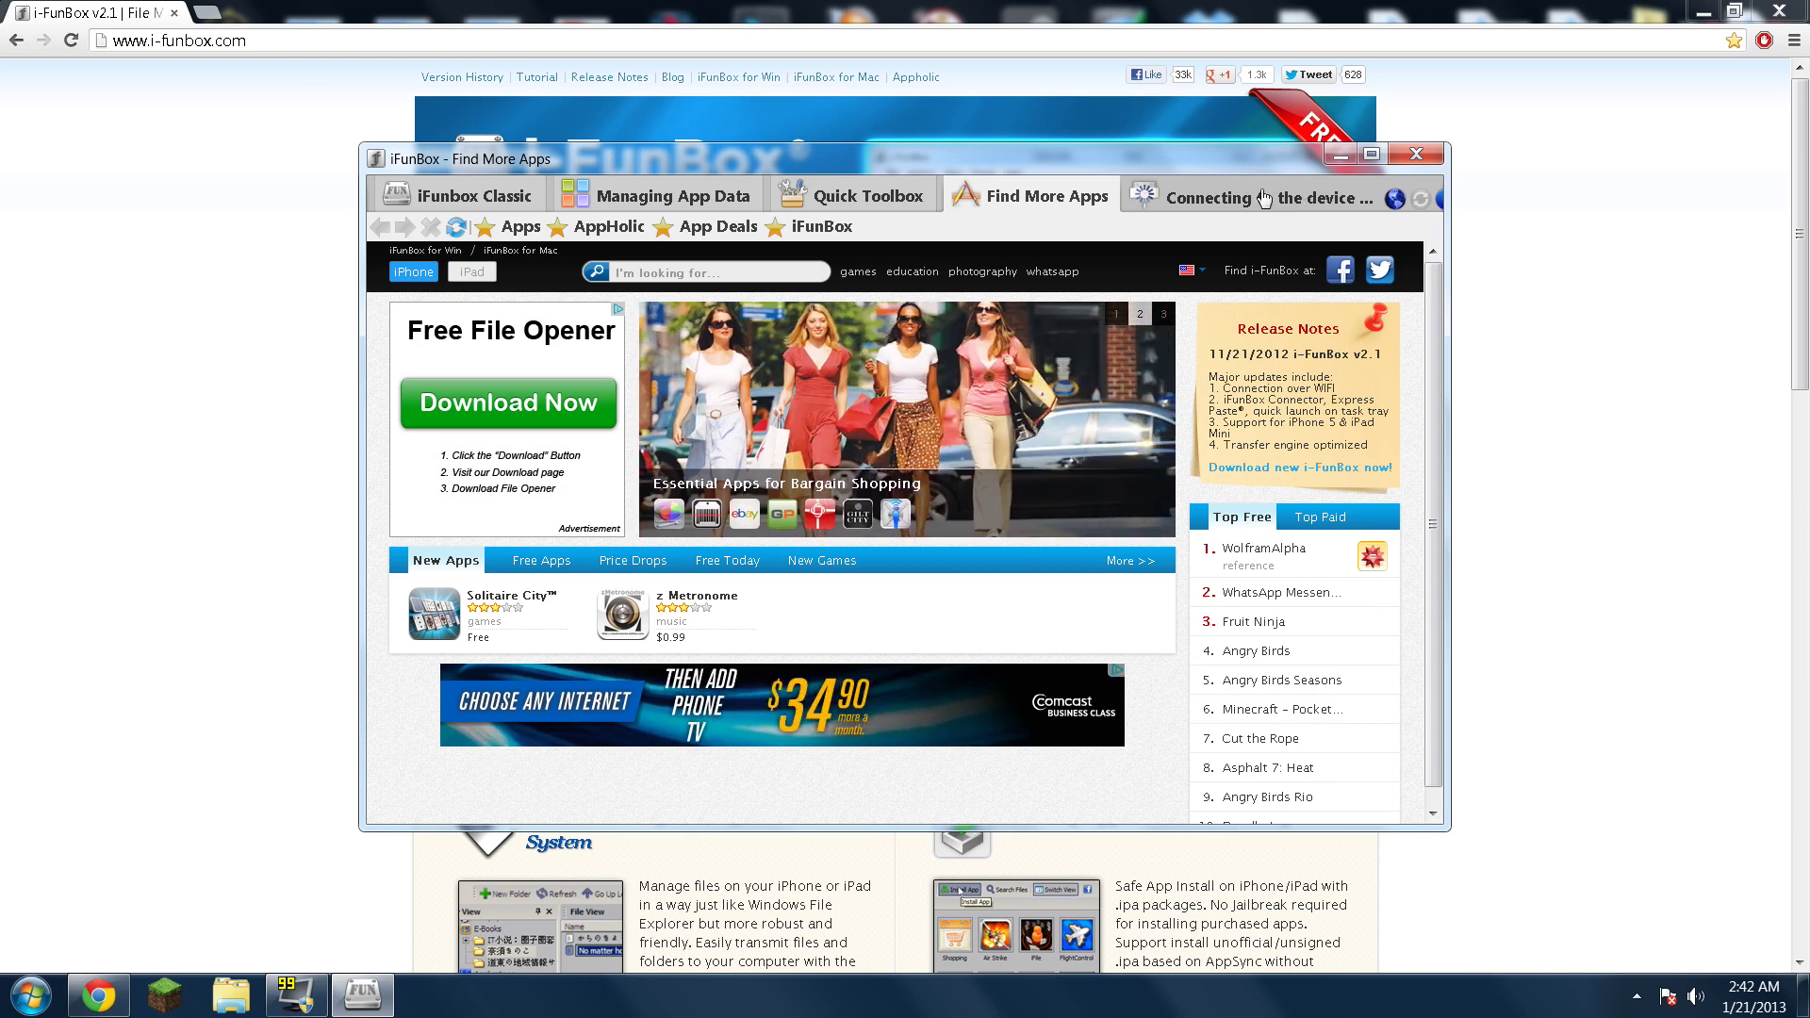
pyautogui.click(1264, 198)
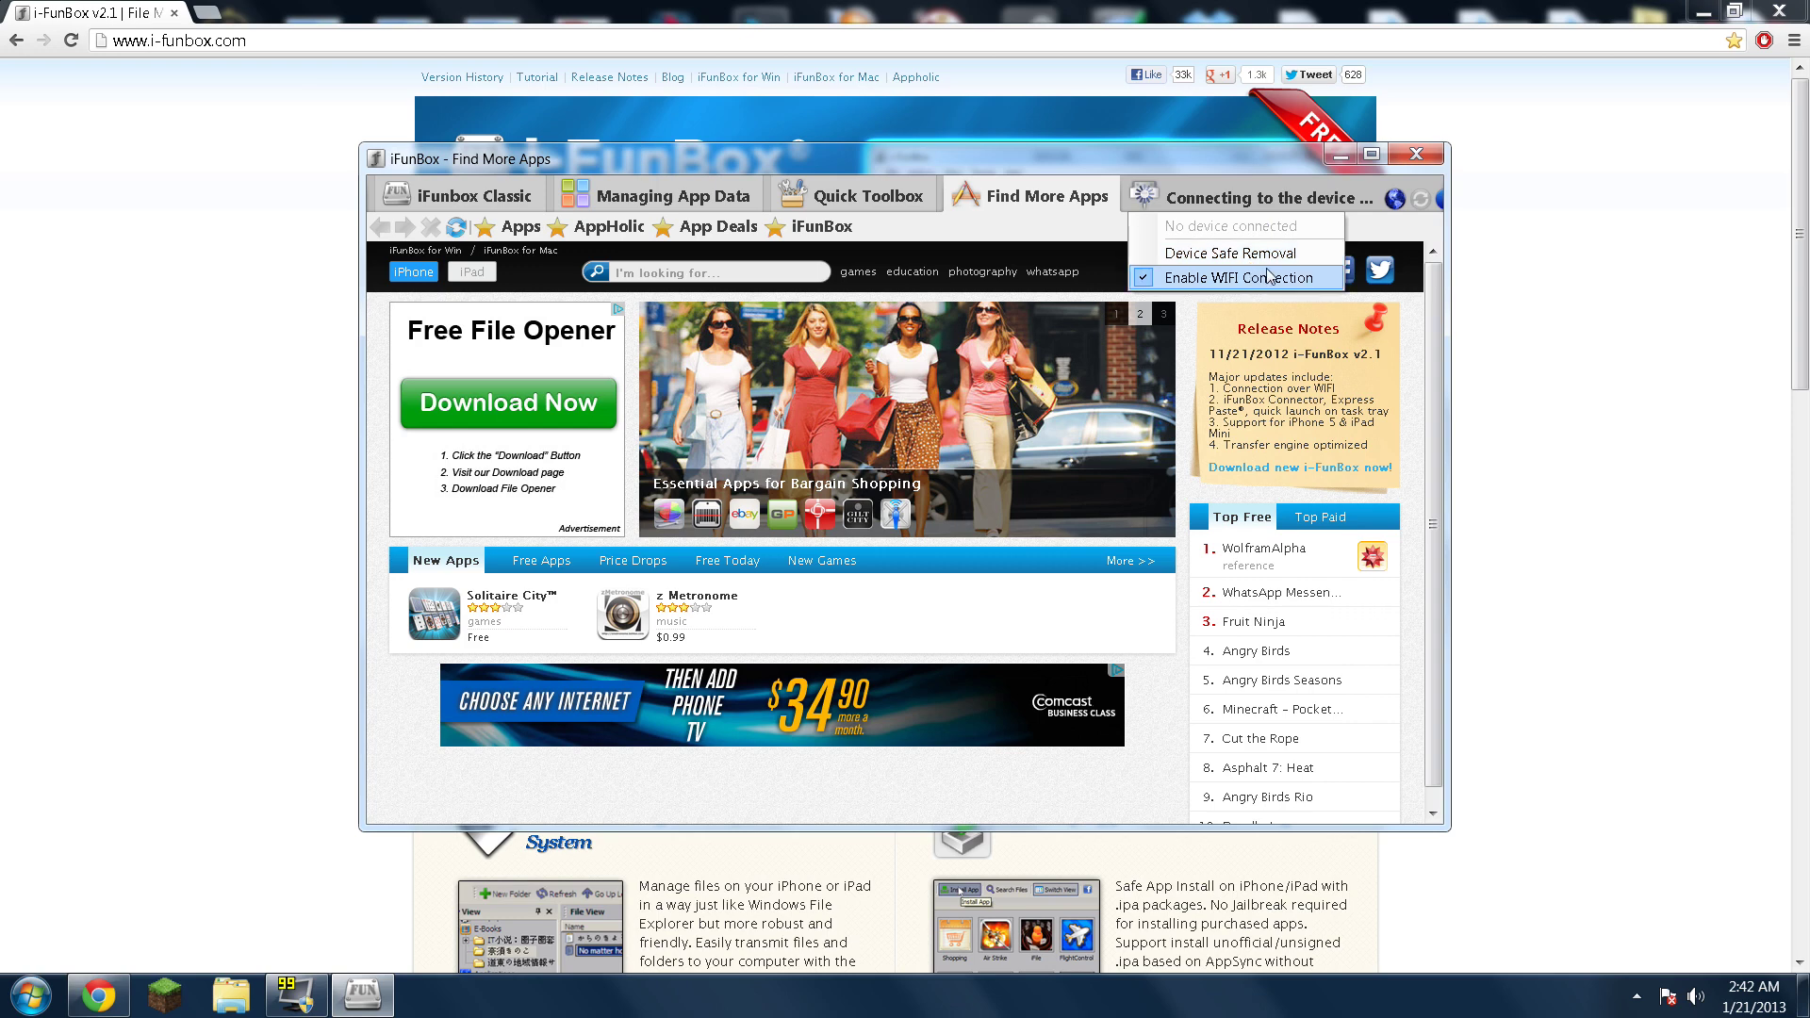
pyautogui.click(1254, 160)
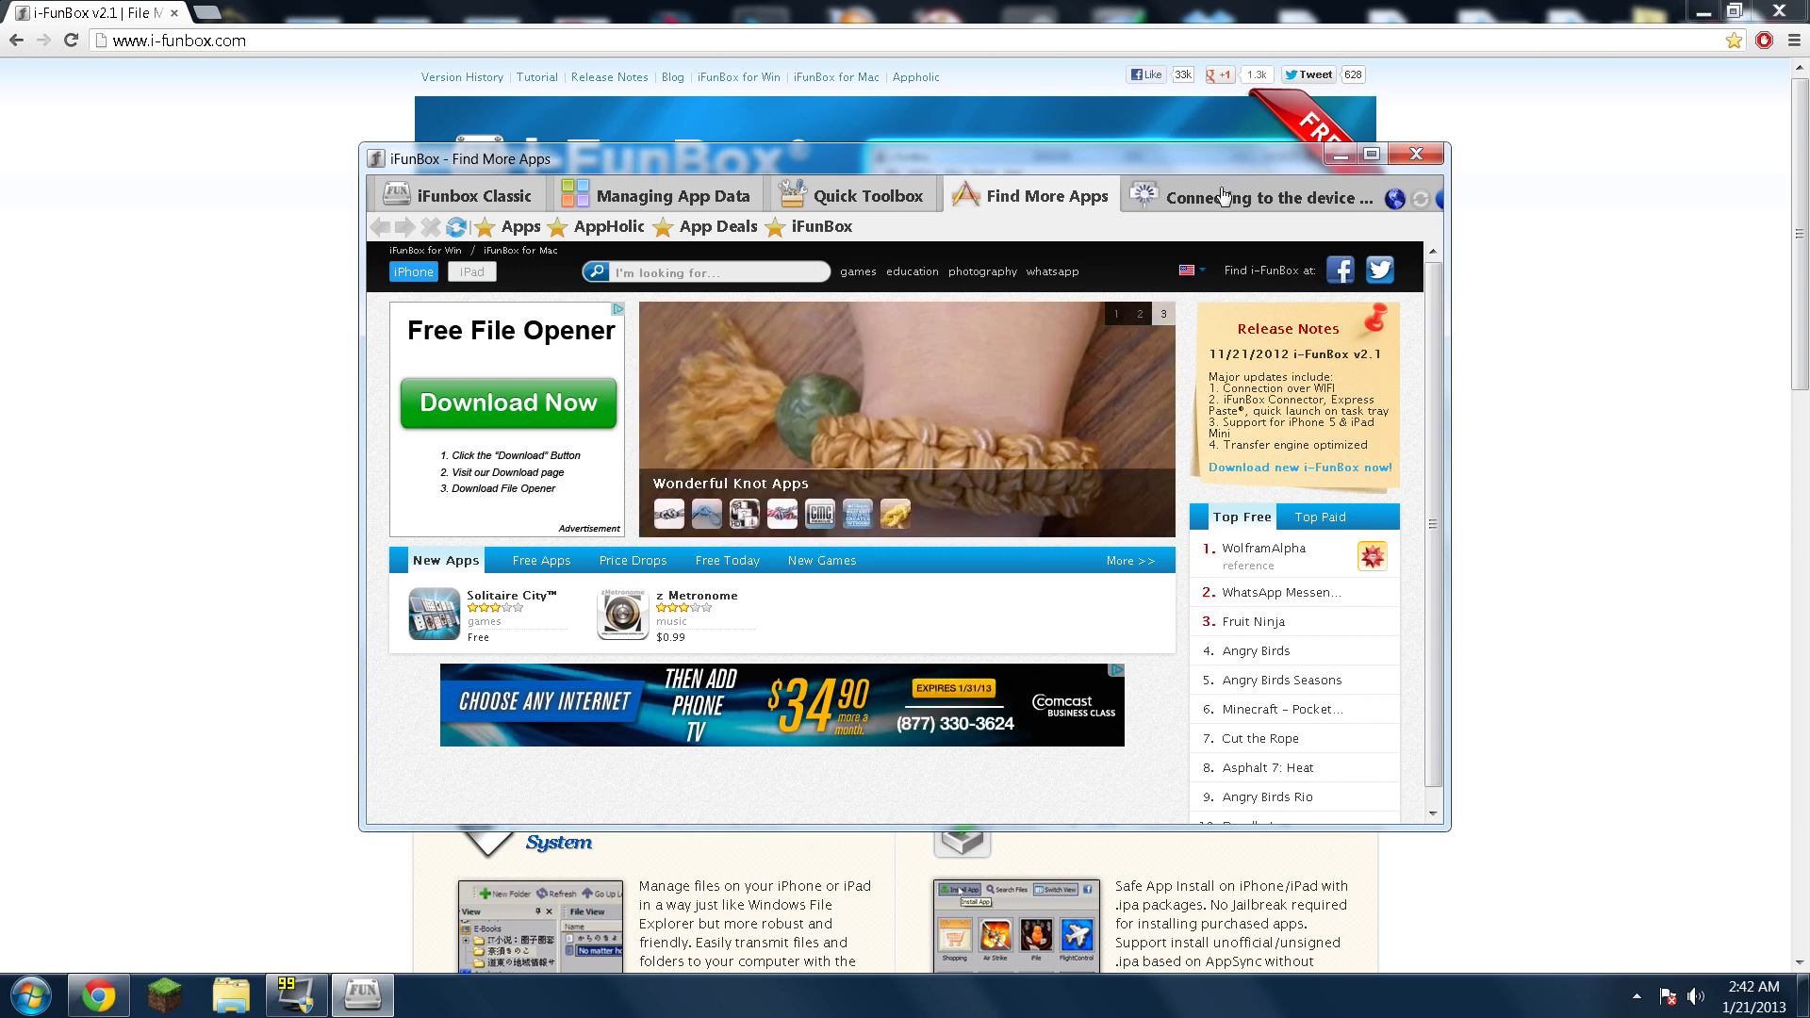
pyautogui.click(1220, 187)
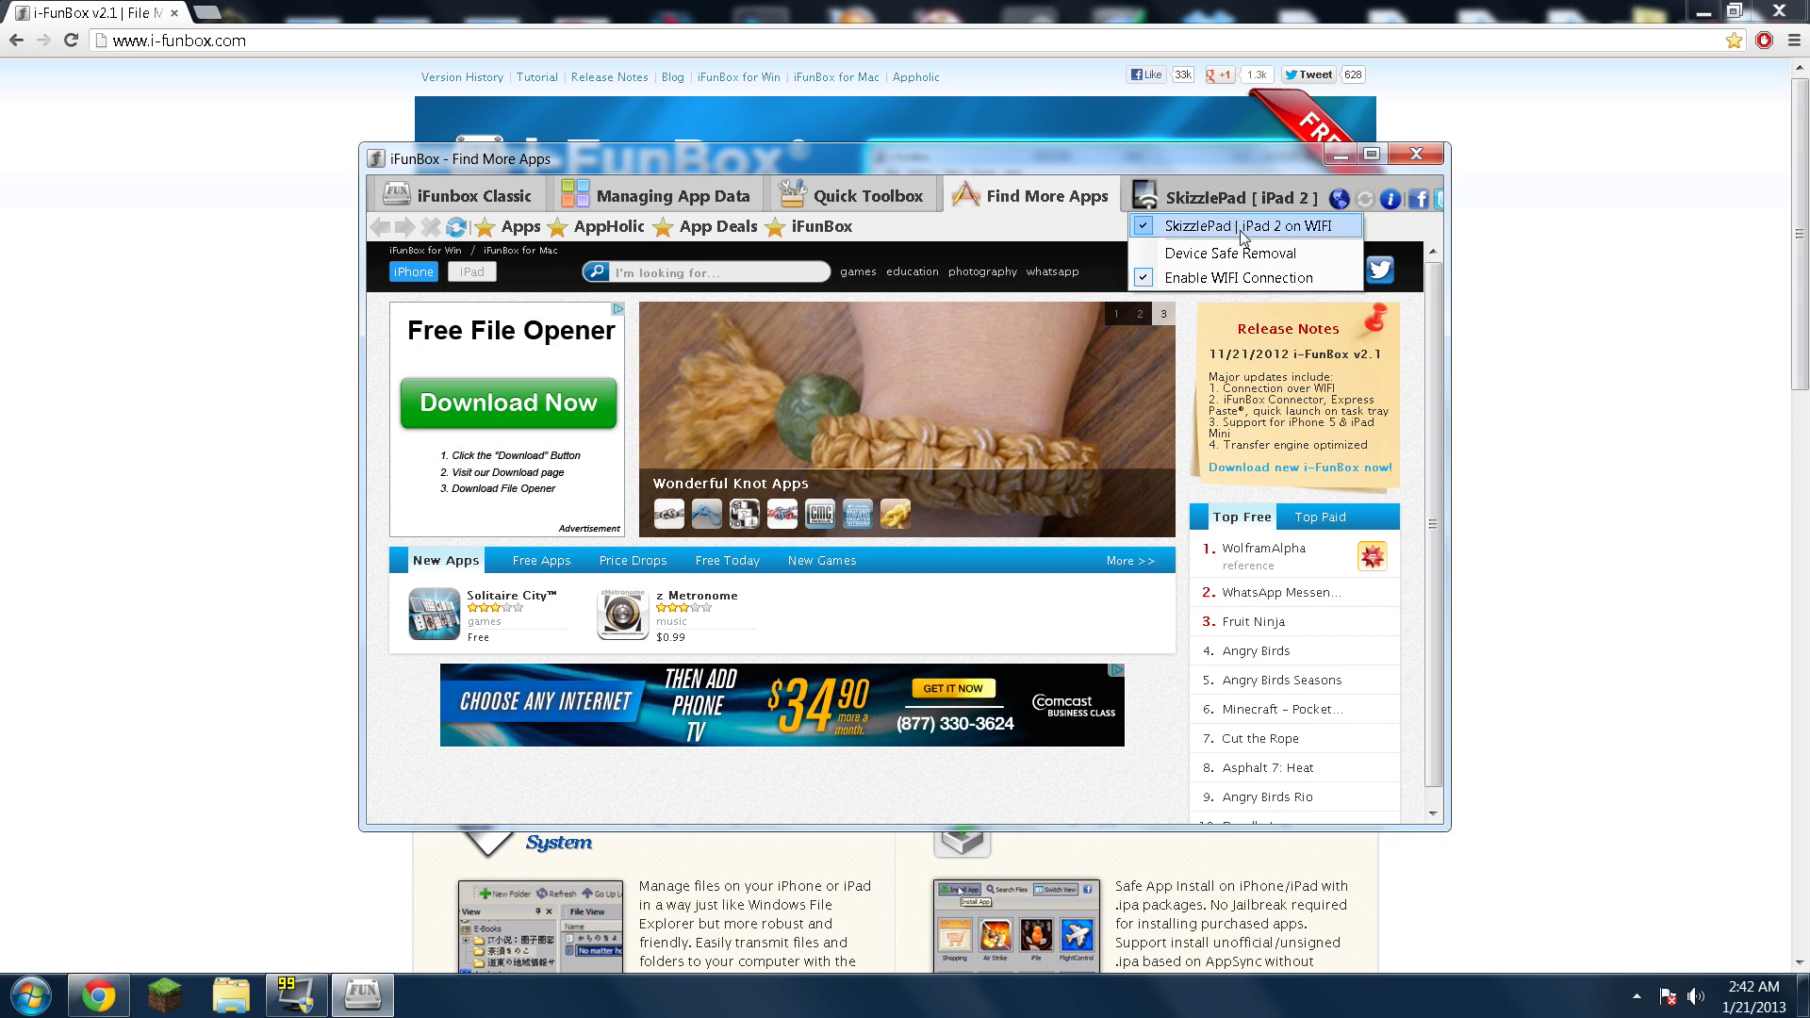
pyautogui.click(1269, 166)
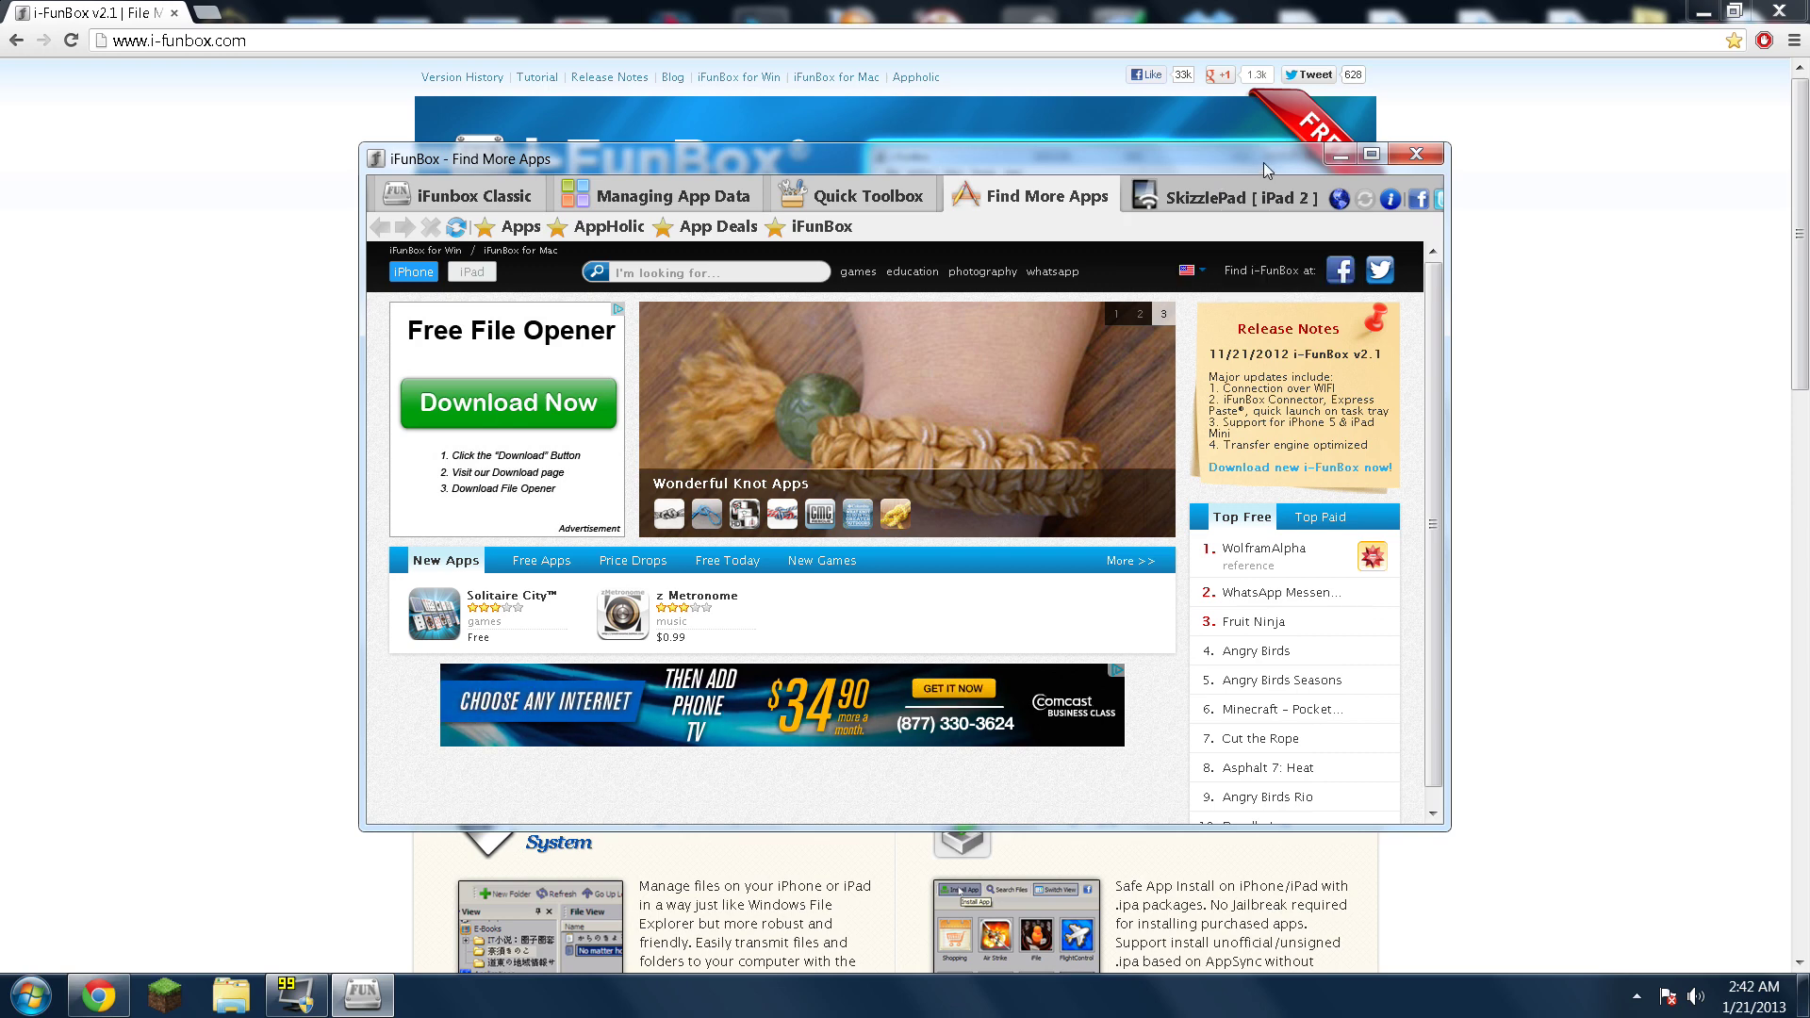
# Open the iPad 2's User Applications folder in the iFunbox Classic view.
pyautogui.click(464, 206)
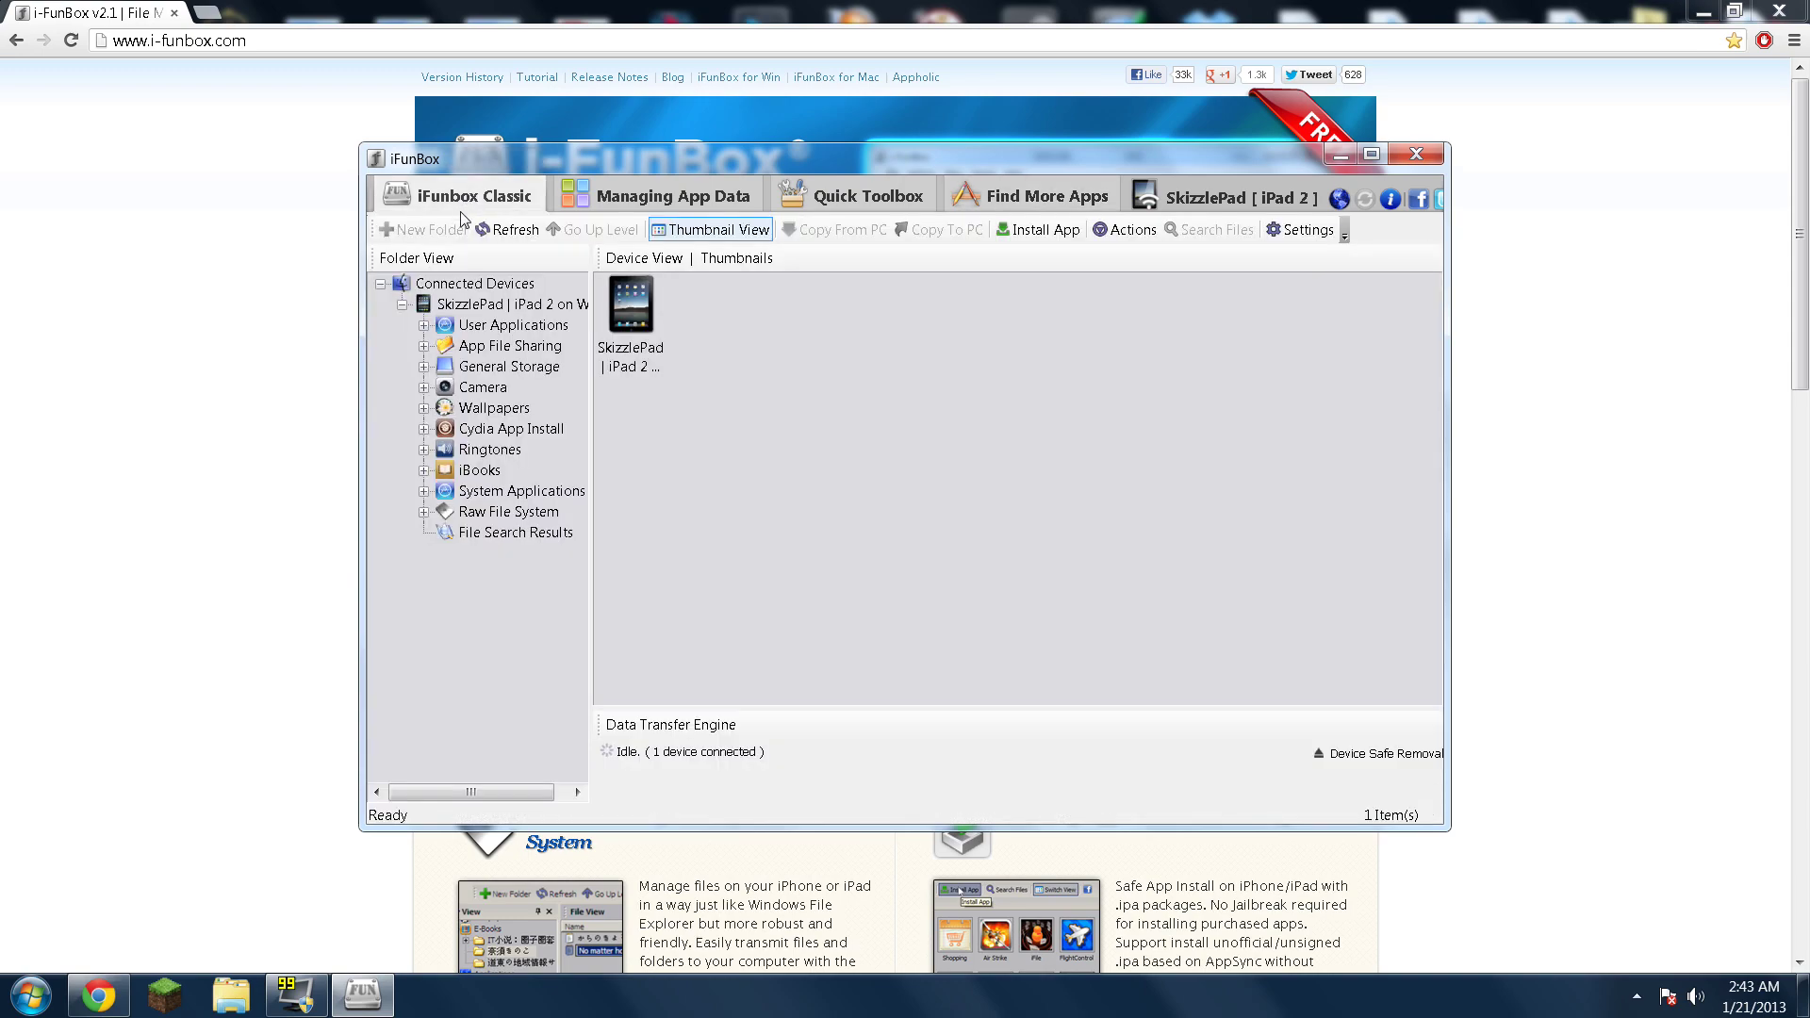
pyautogui.doubleClick(637, 319)
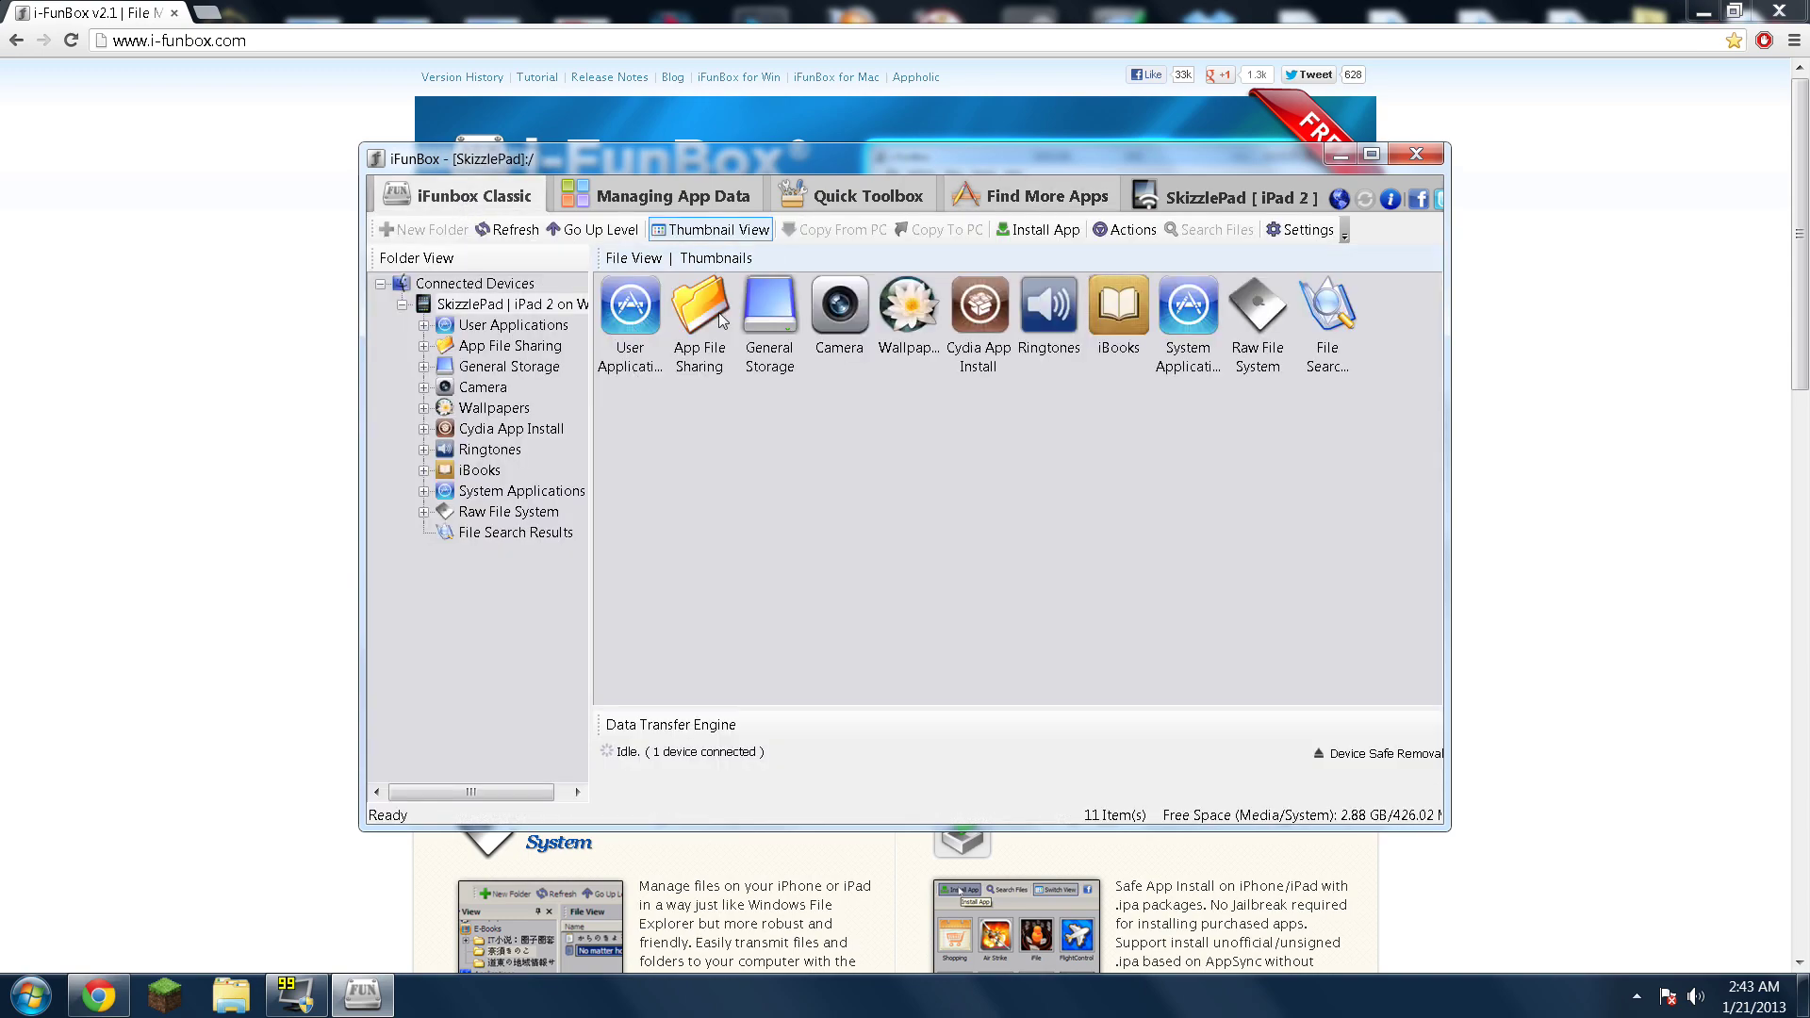
pyautogui.click(639, 311)
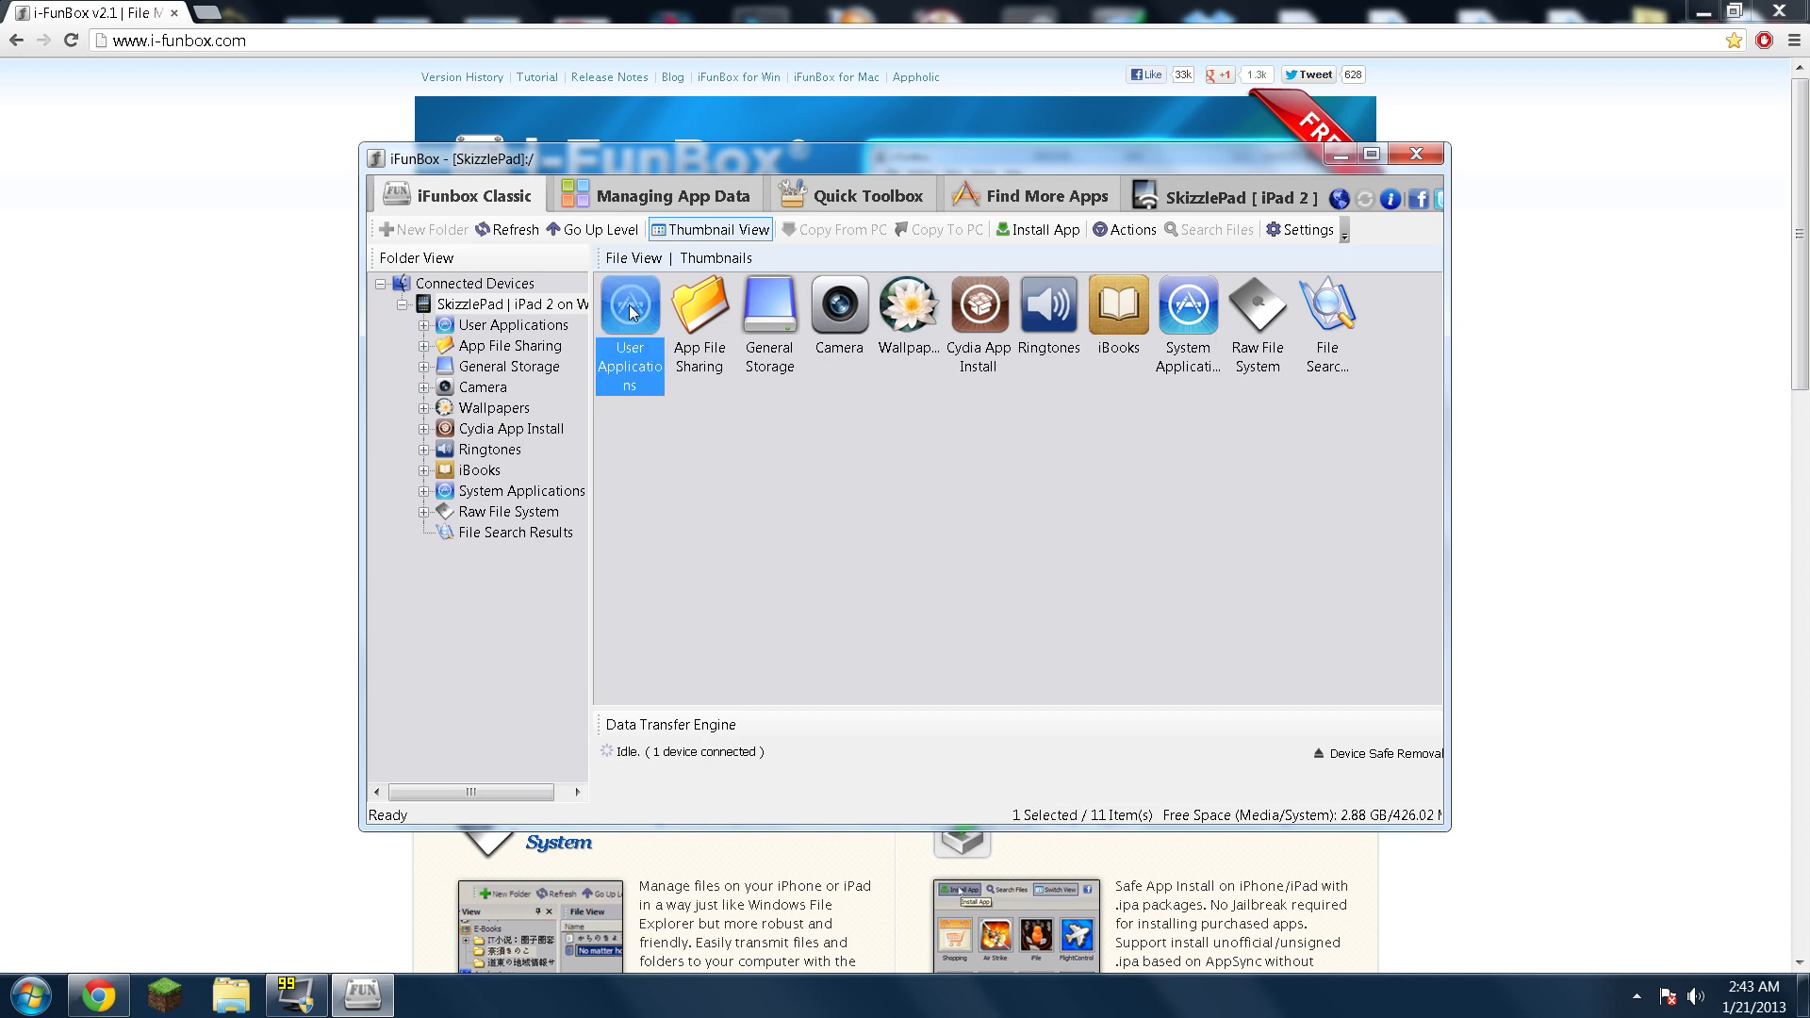
pyautogui.doubleClick(632, 313)
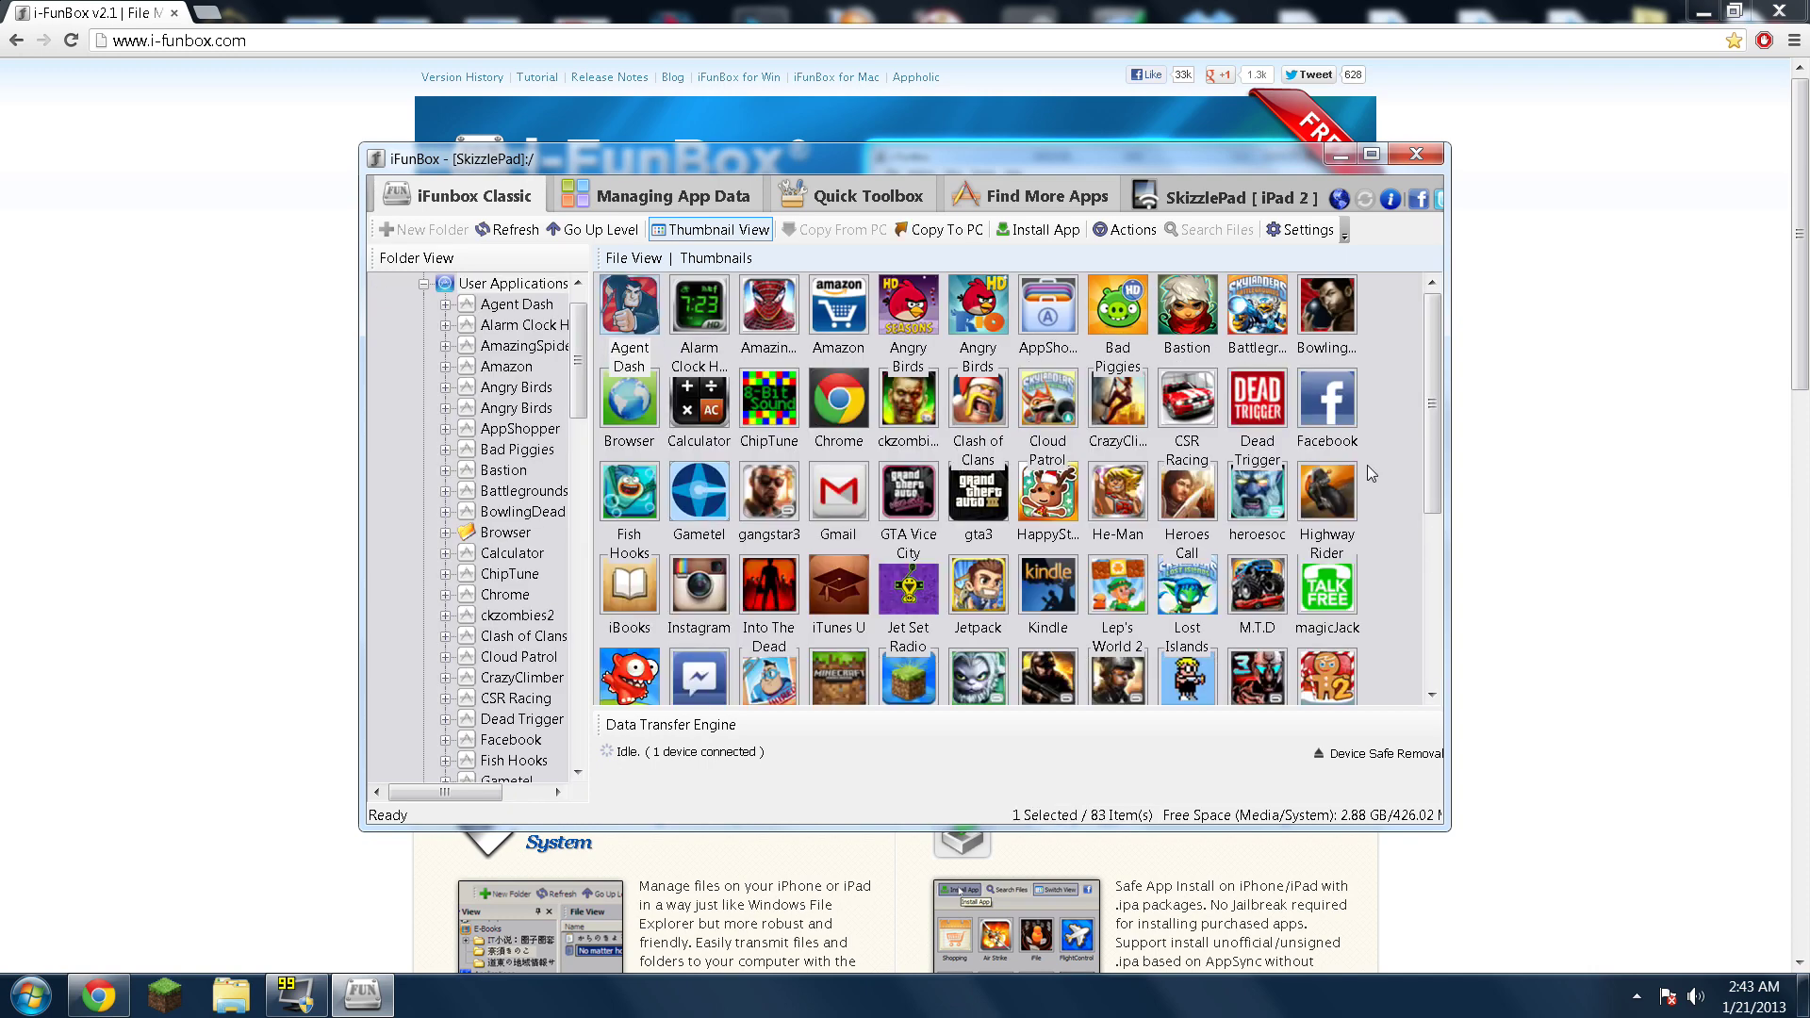
# Open the minecraftpe.app folder inside the Minecraft PE application and look through its files.
pyautogui.moveTo(1430, 409); pyautogui.dragTo(1432, 517)
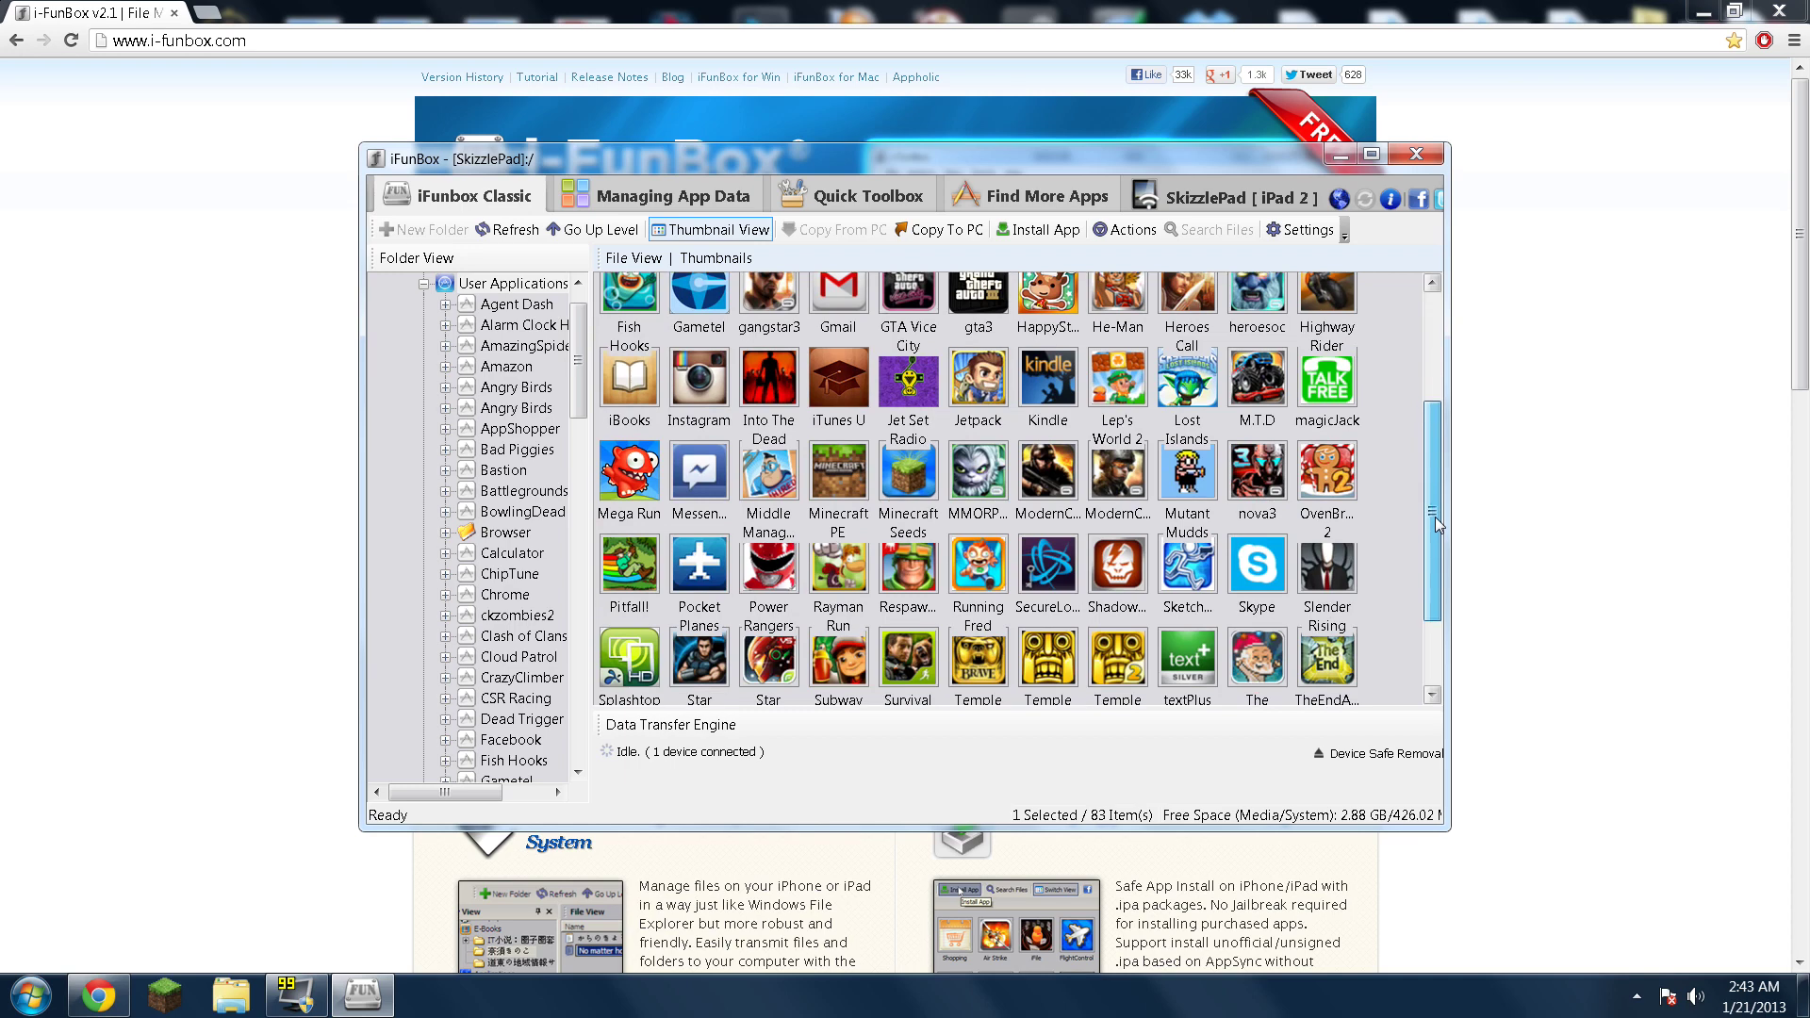
pyautogui.doubleClick(844, 481)
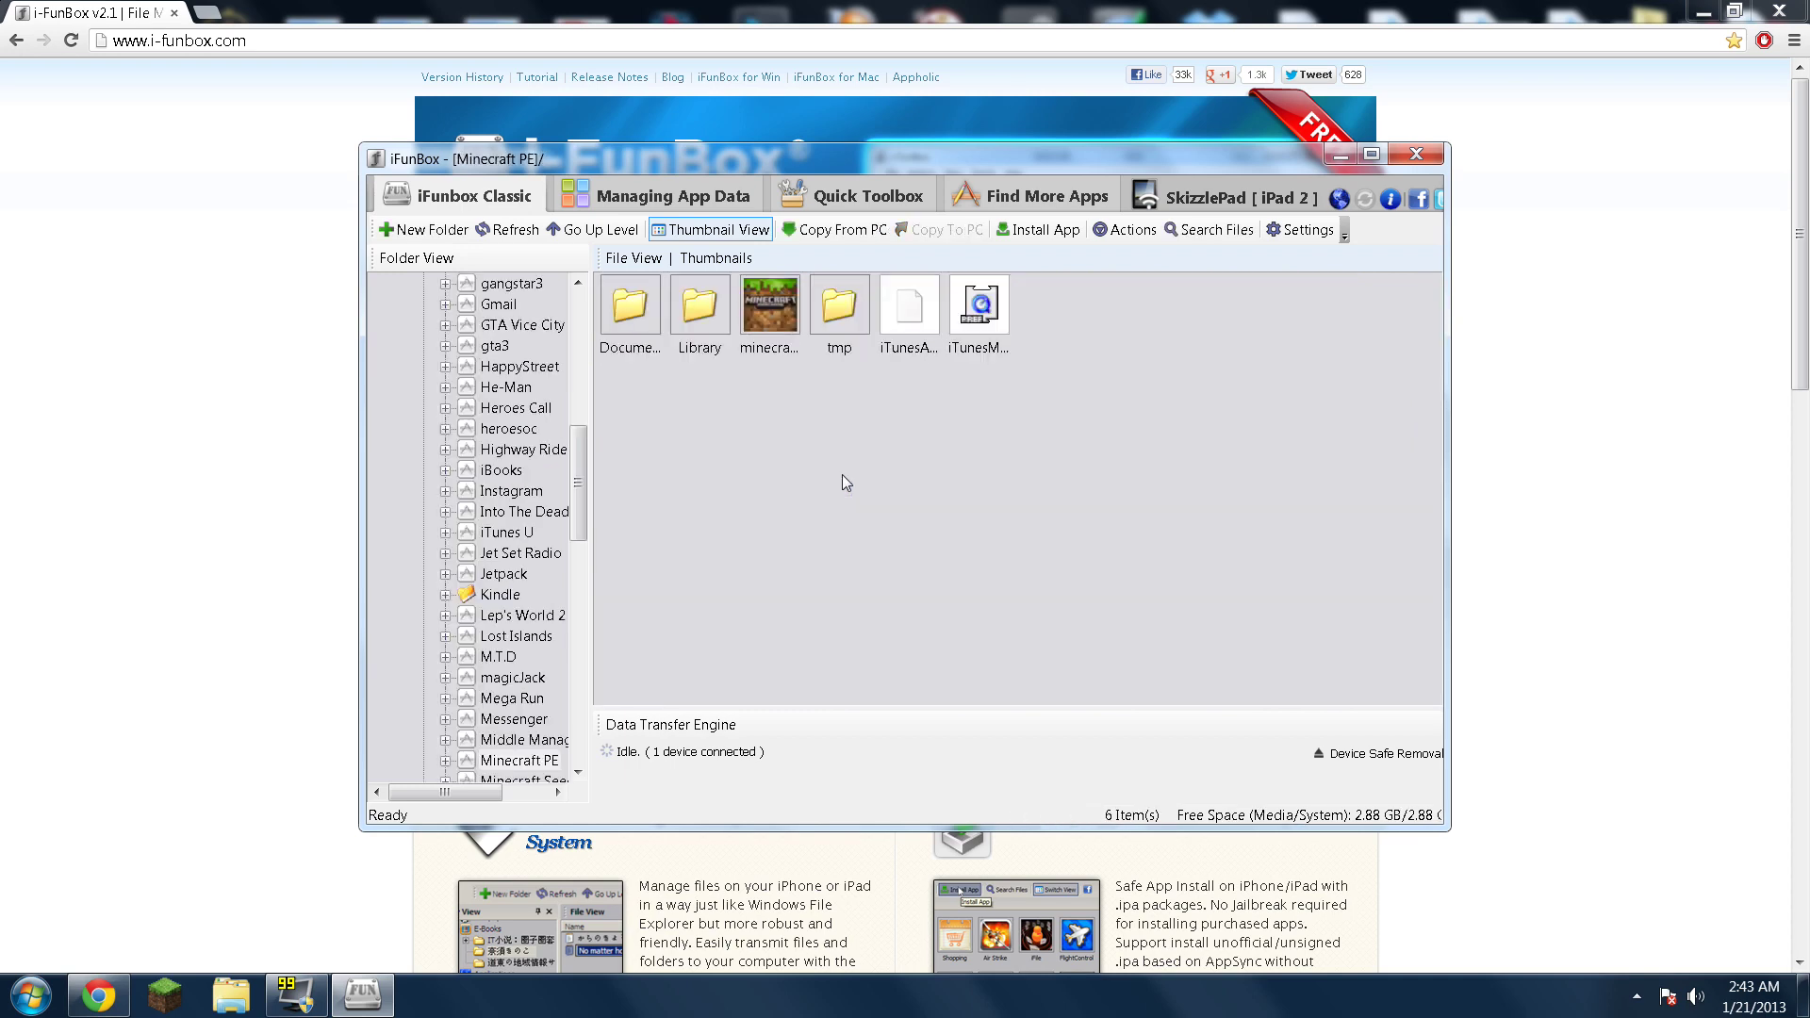
pyautogui.click(766, 314)
pyautogui.doubleClick(767, 314)
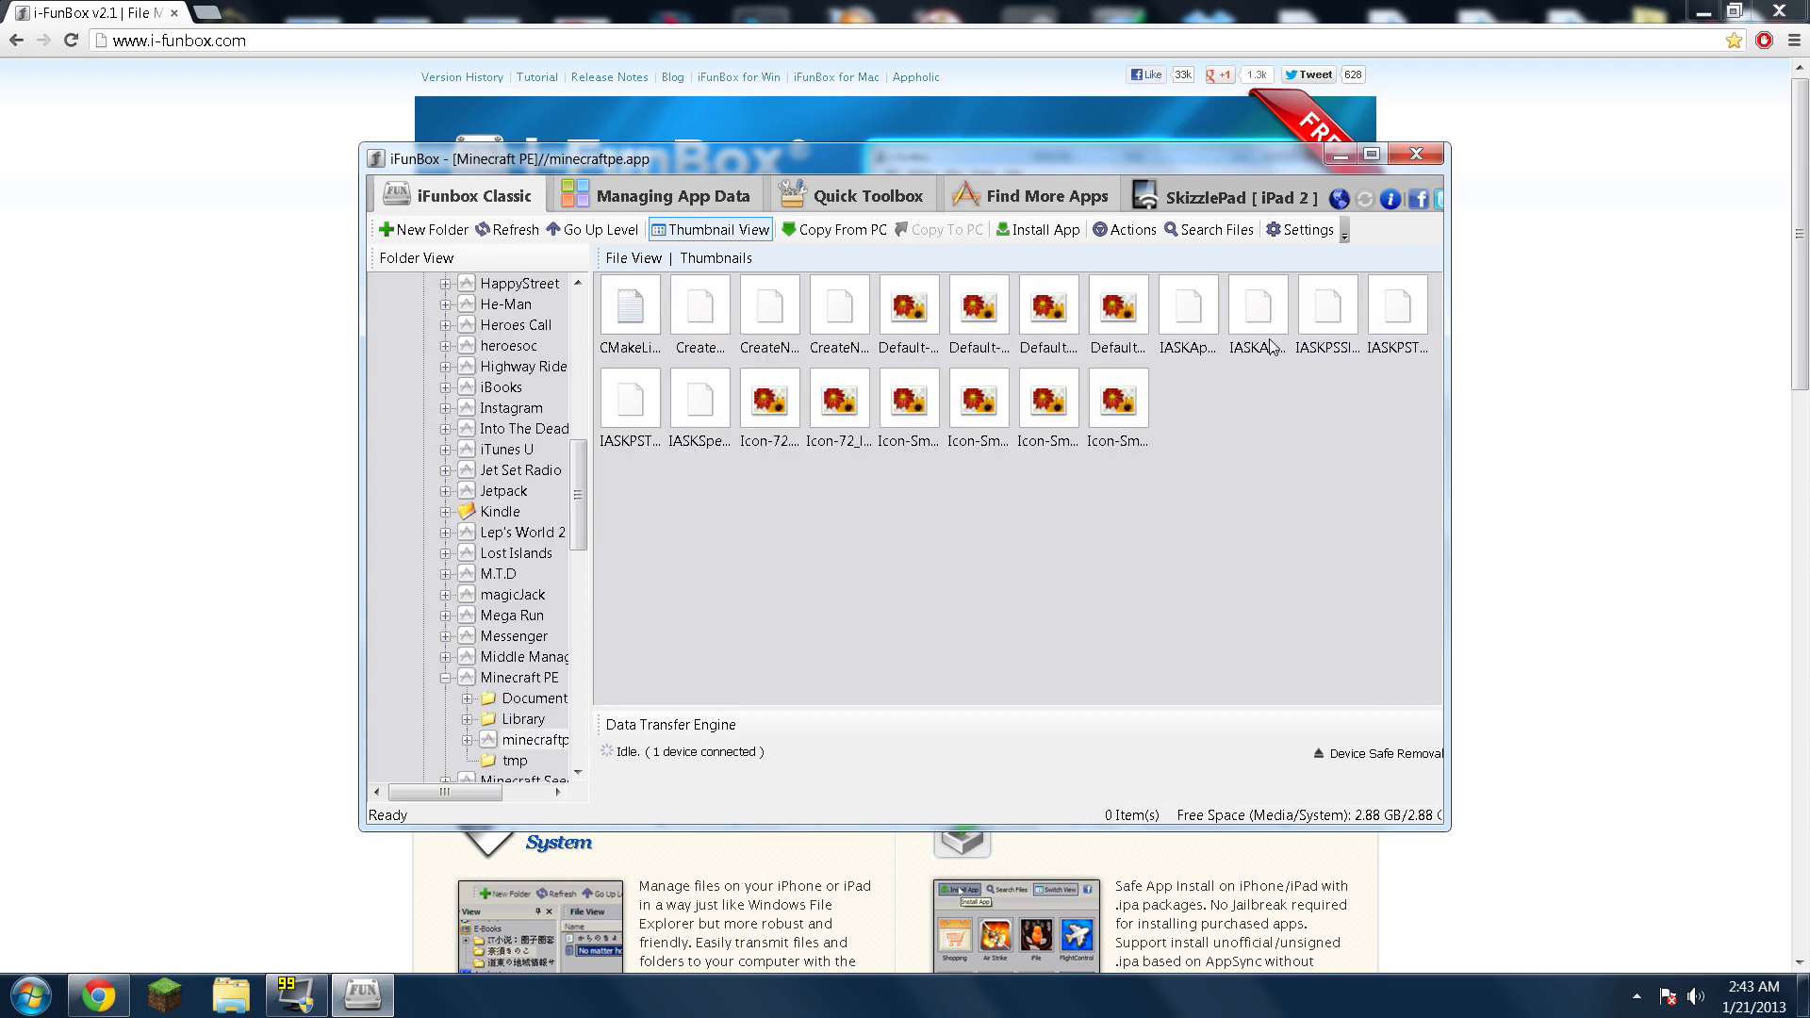
pyautogui.scroll(-1, 1156, 300)
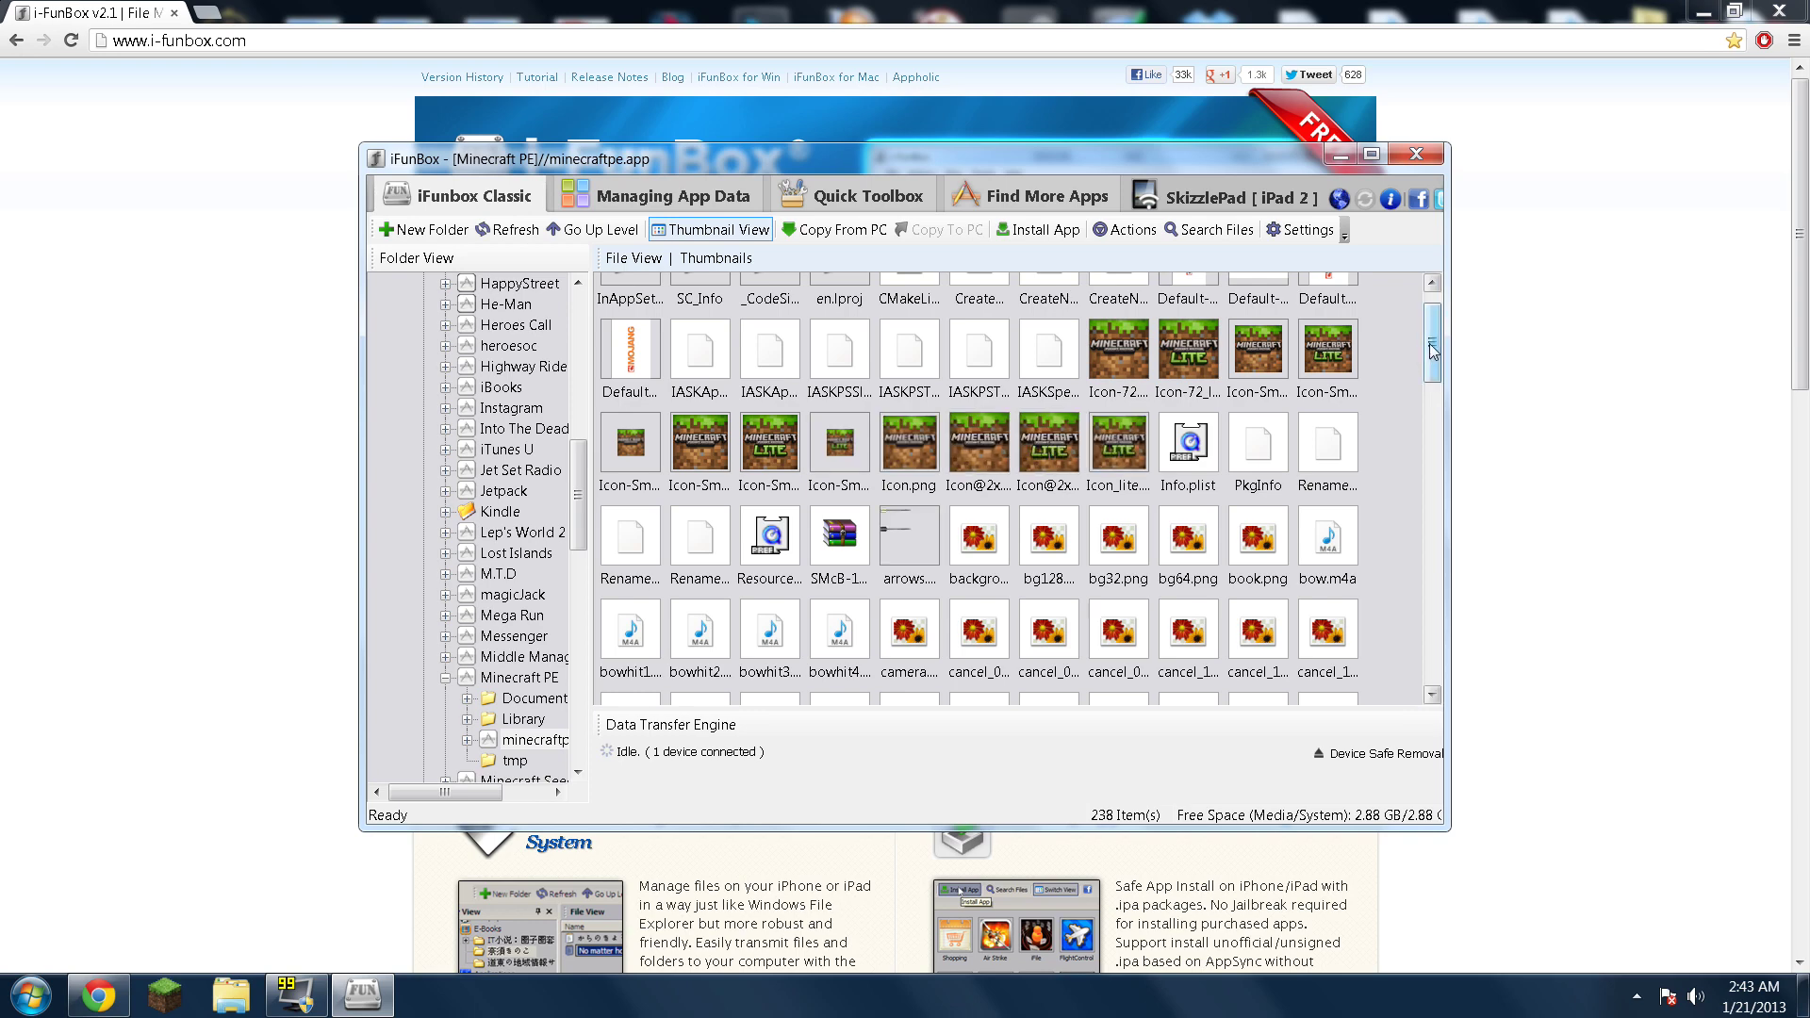
pyautogui.moveTo(1432, 346)
pyautogui.mouseDown()
pyautogui.moveTo(1443, 590)
pyautogui.moveTo(1428, 320)
pyautogui.mouseUp()
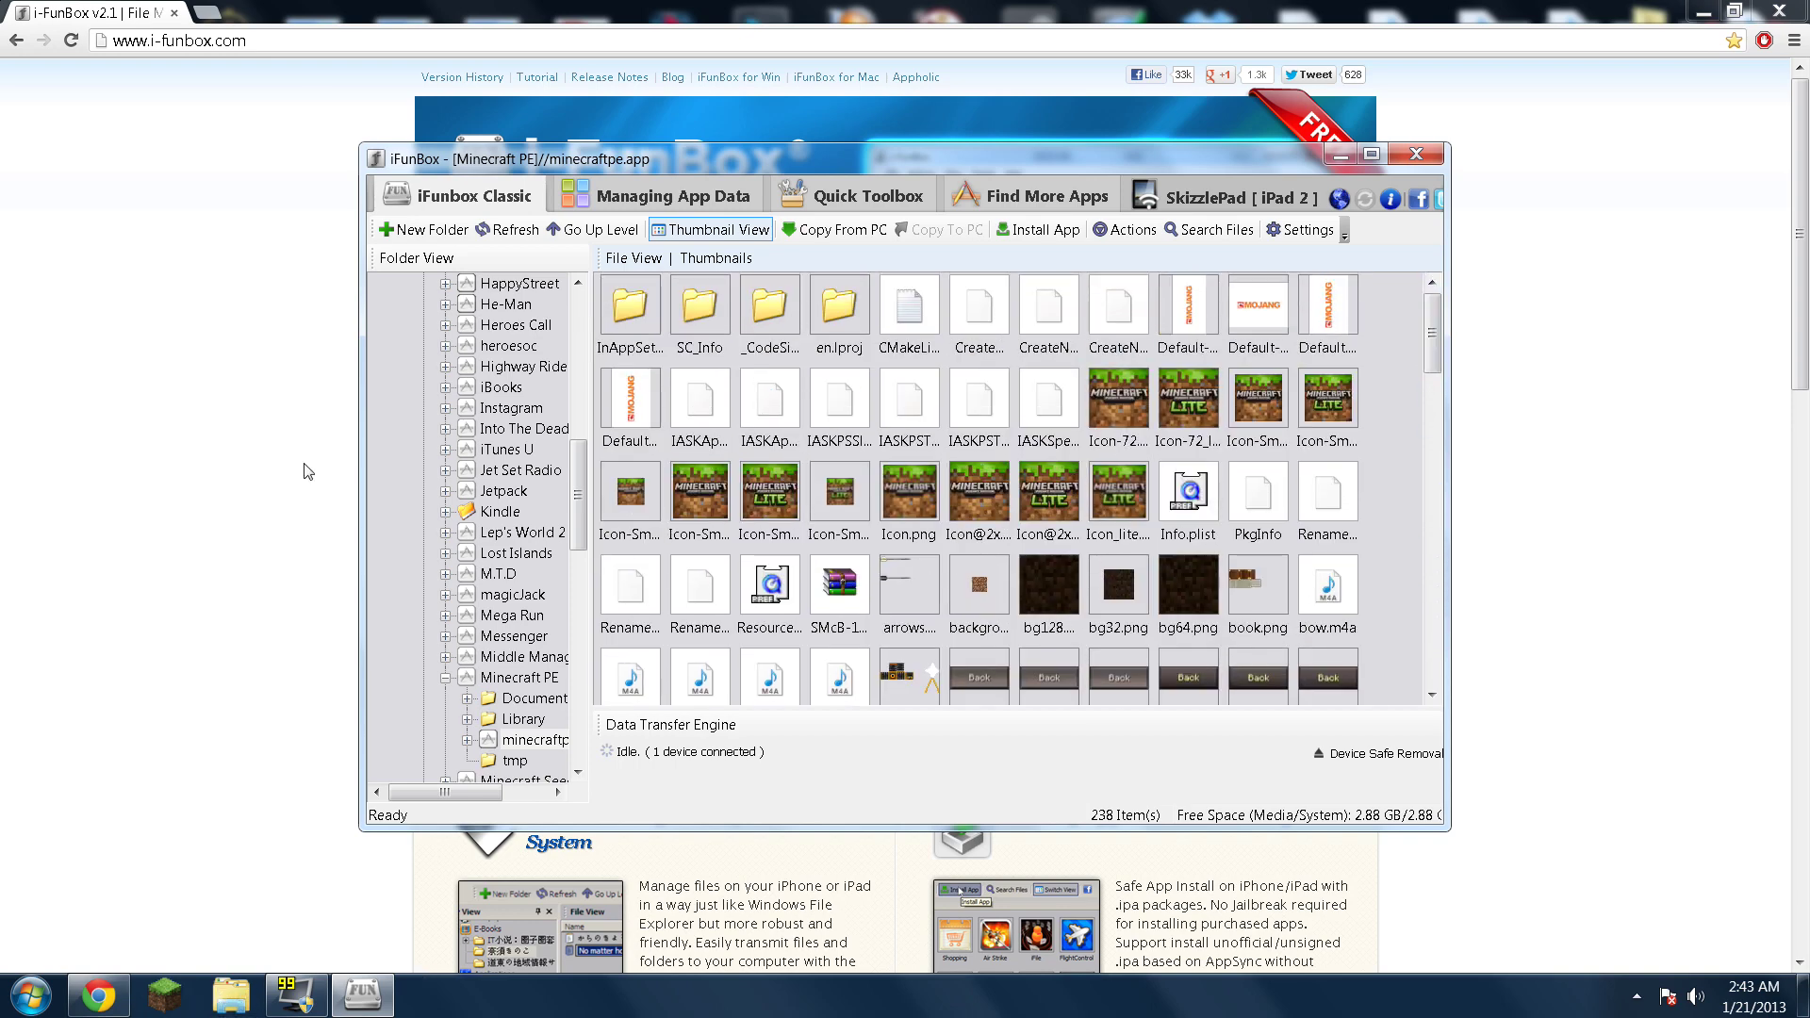
# Switch to Windows Explorer and open the Downloads folder from Recent Places.
pyautogui.click(227, 1002)
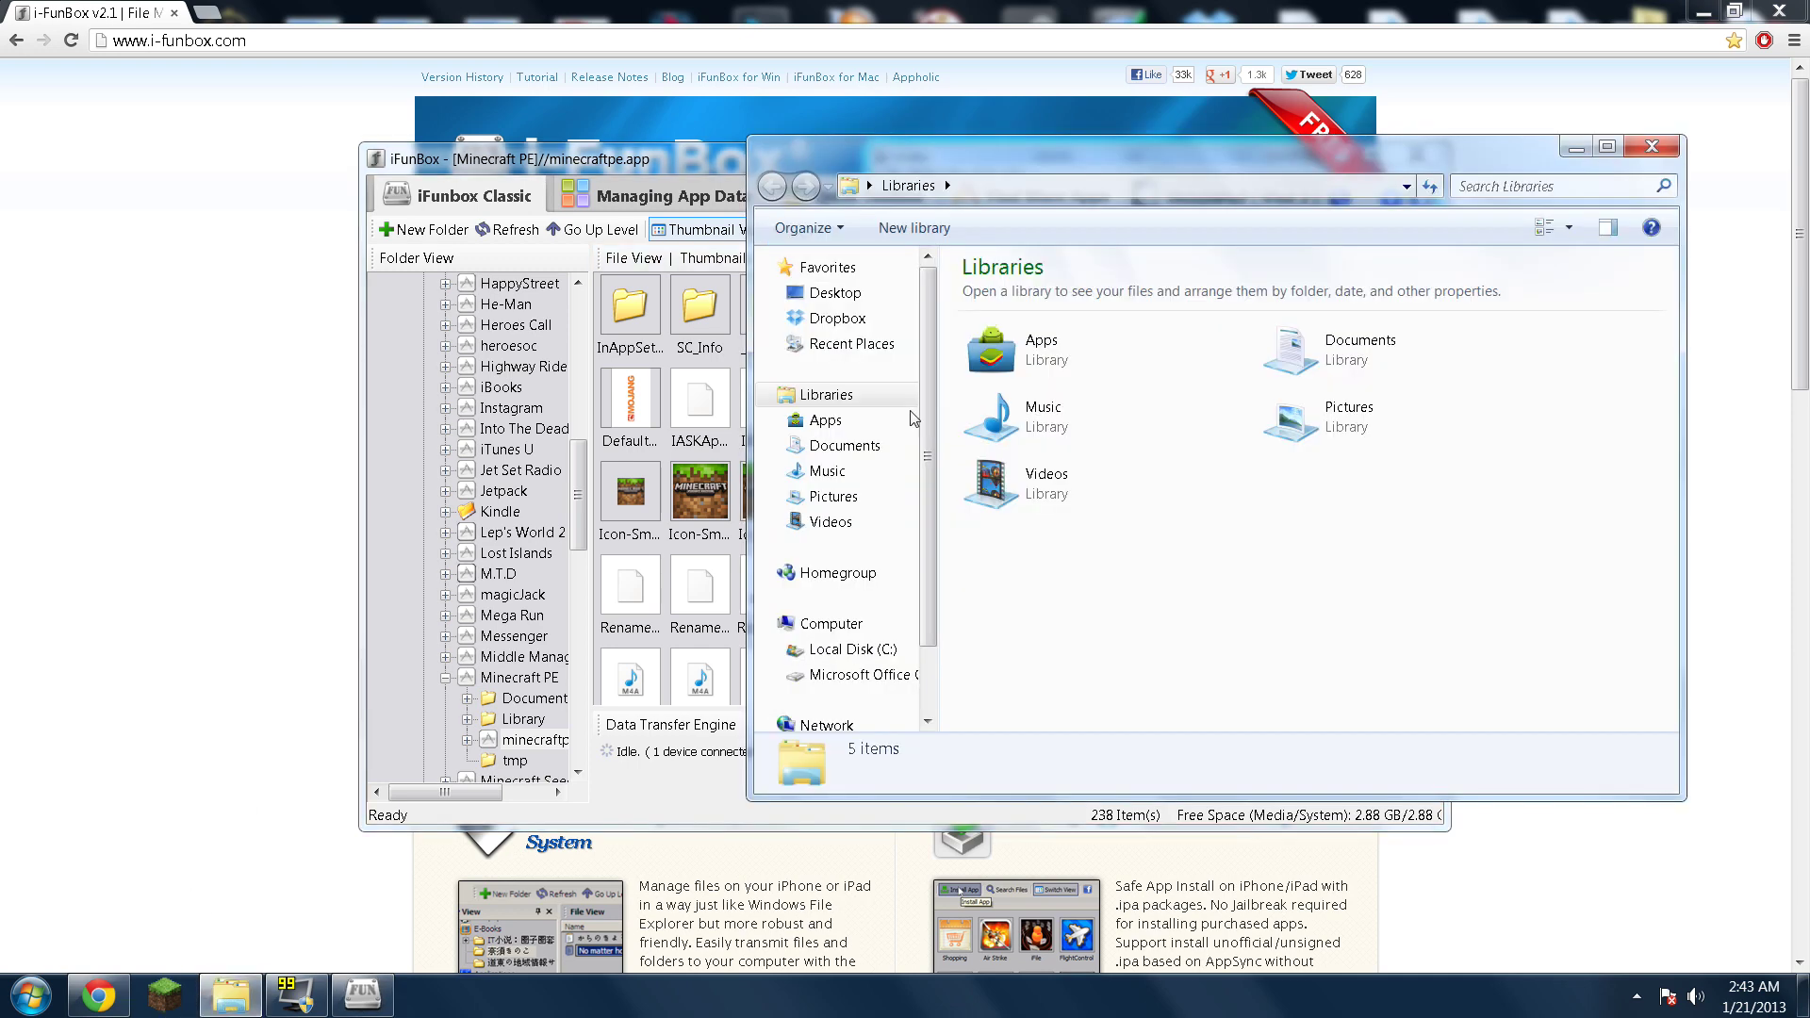
pyautogui.click(833, 351)
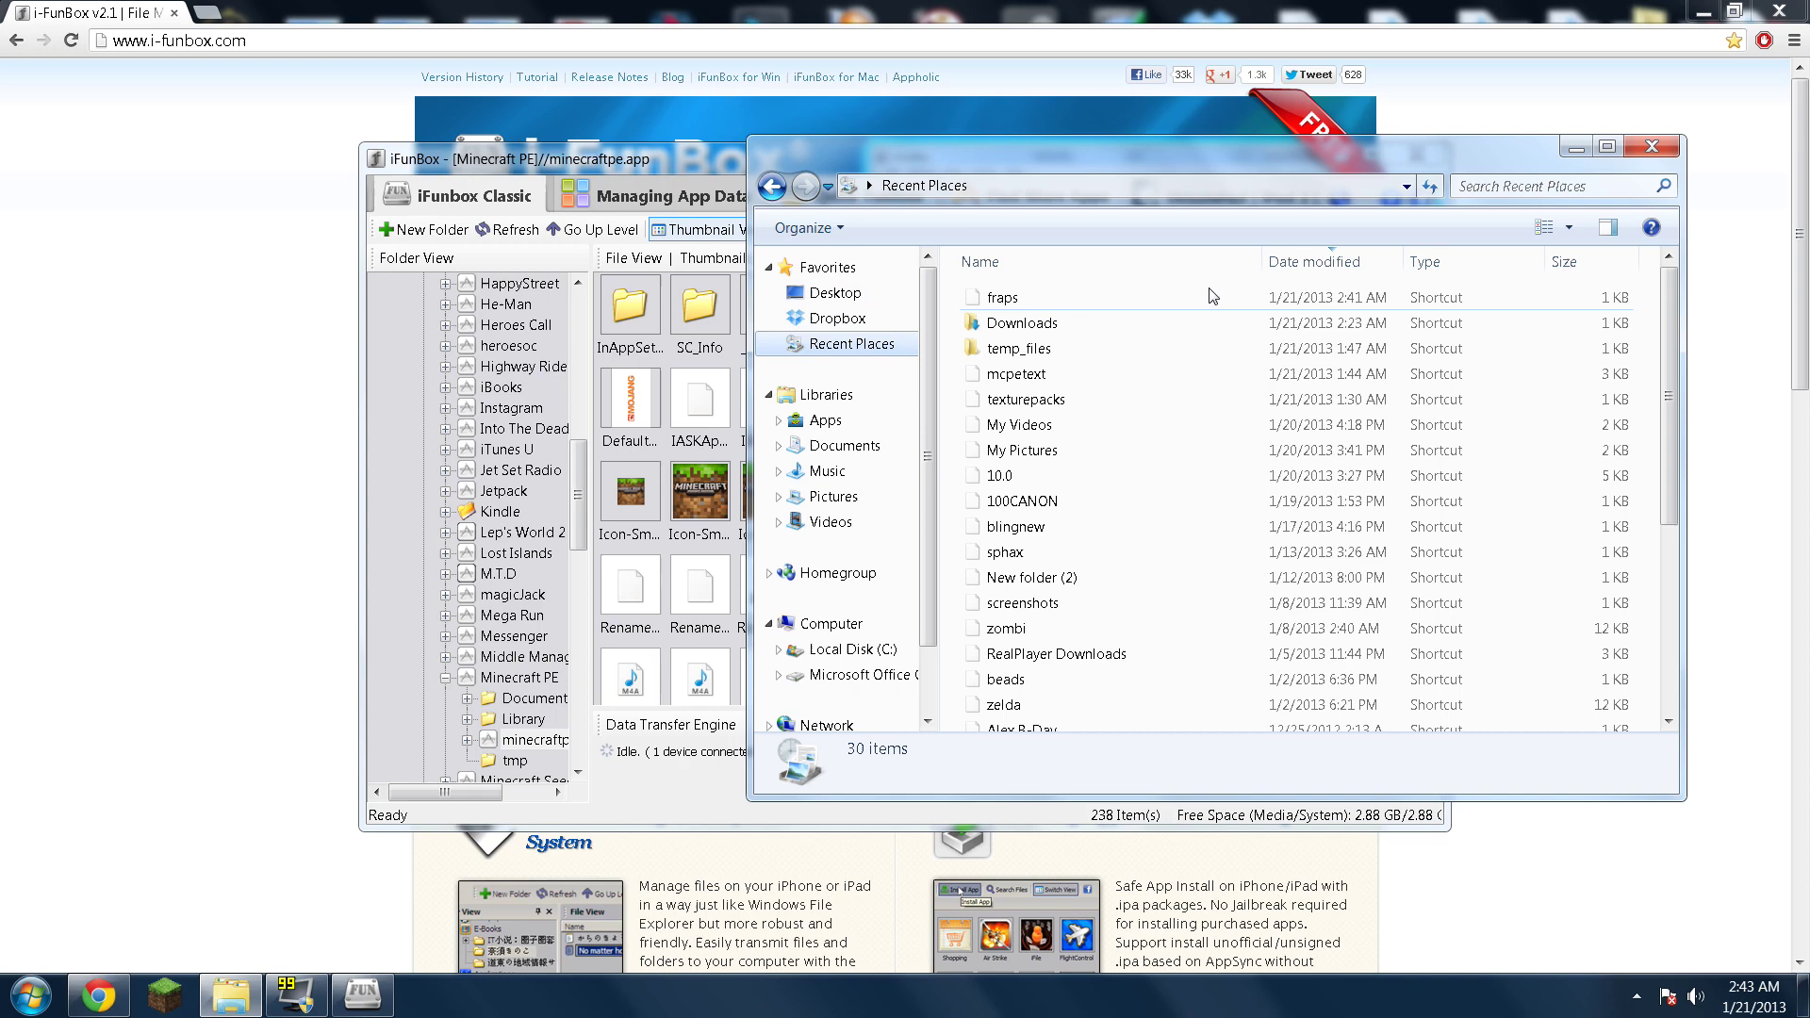
pyautogui.doubleClick(1056, 329)
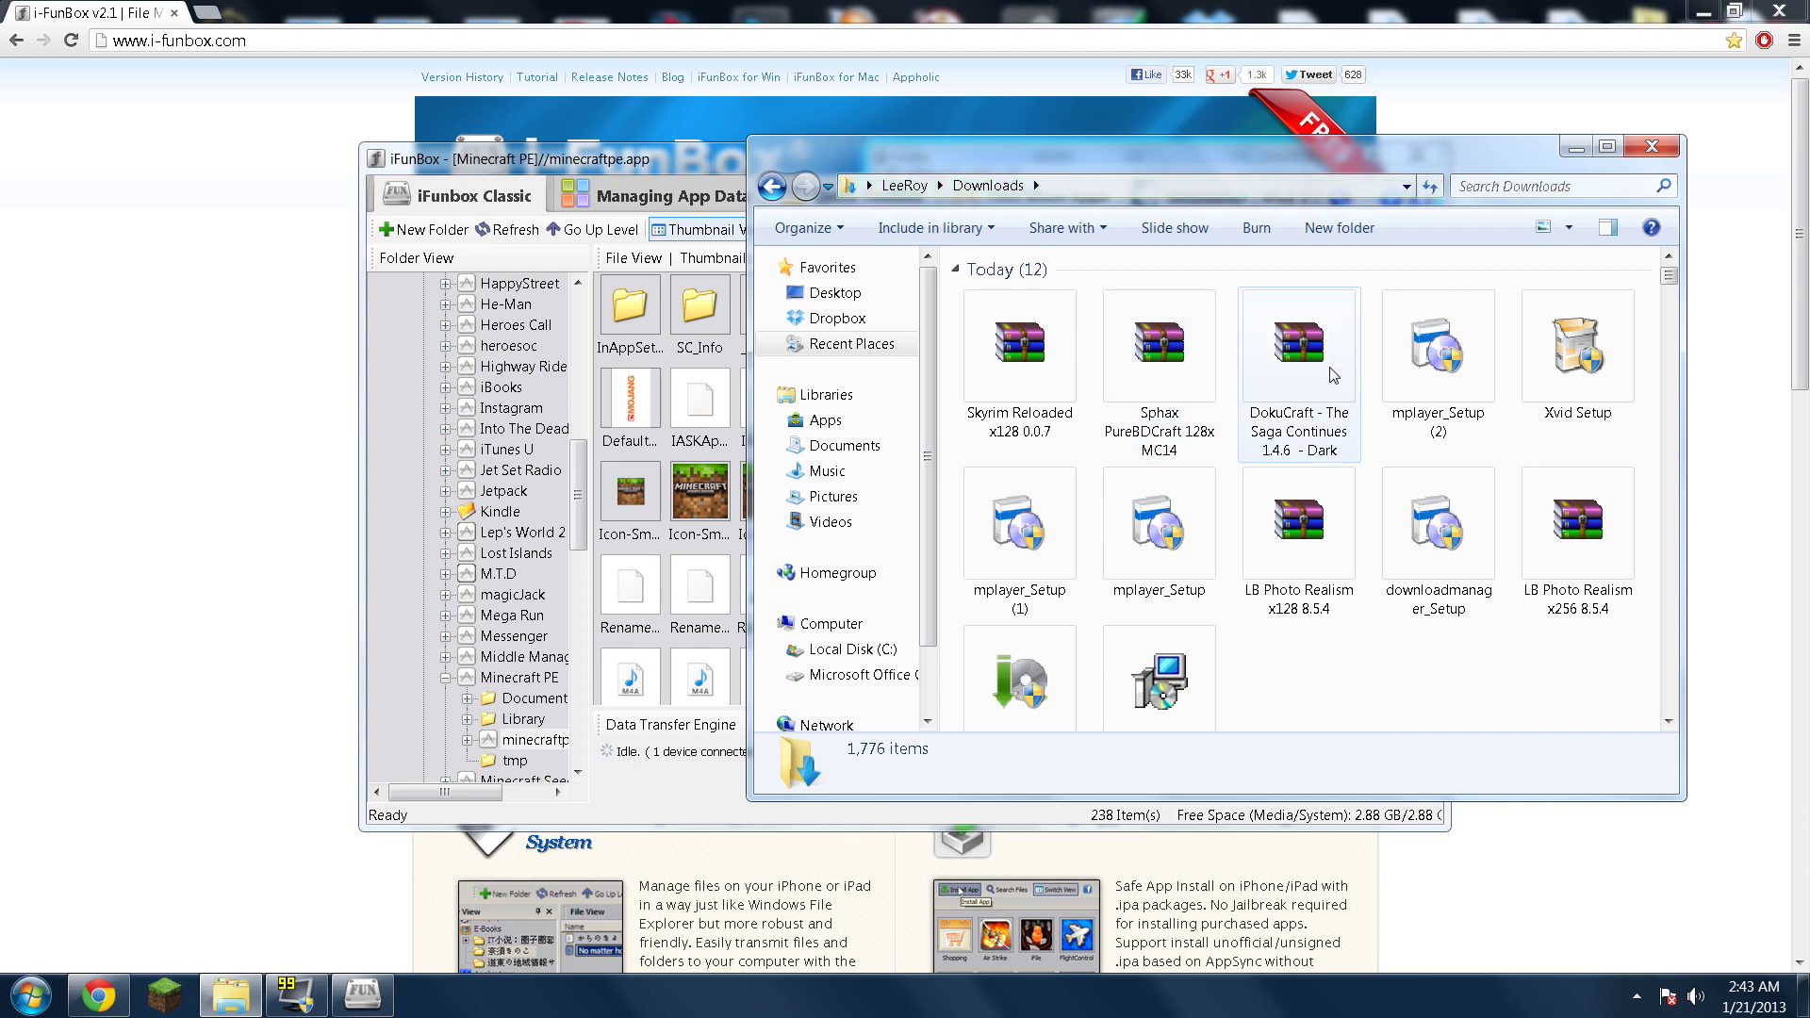
# Inspect terrain.png inside the DokuCraft - The Saga Continues 1.4.6 - Dark archive, then close the image and the archive.
pyautogui.doubleClick(1306, 351)
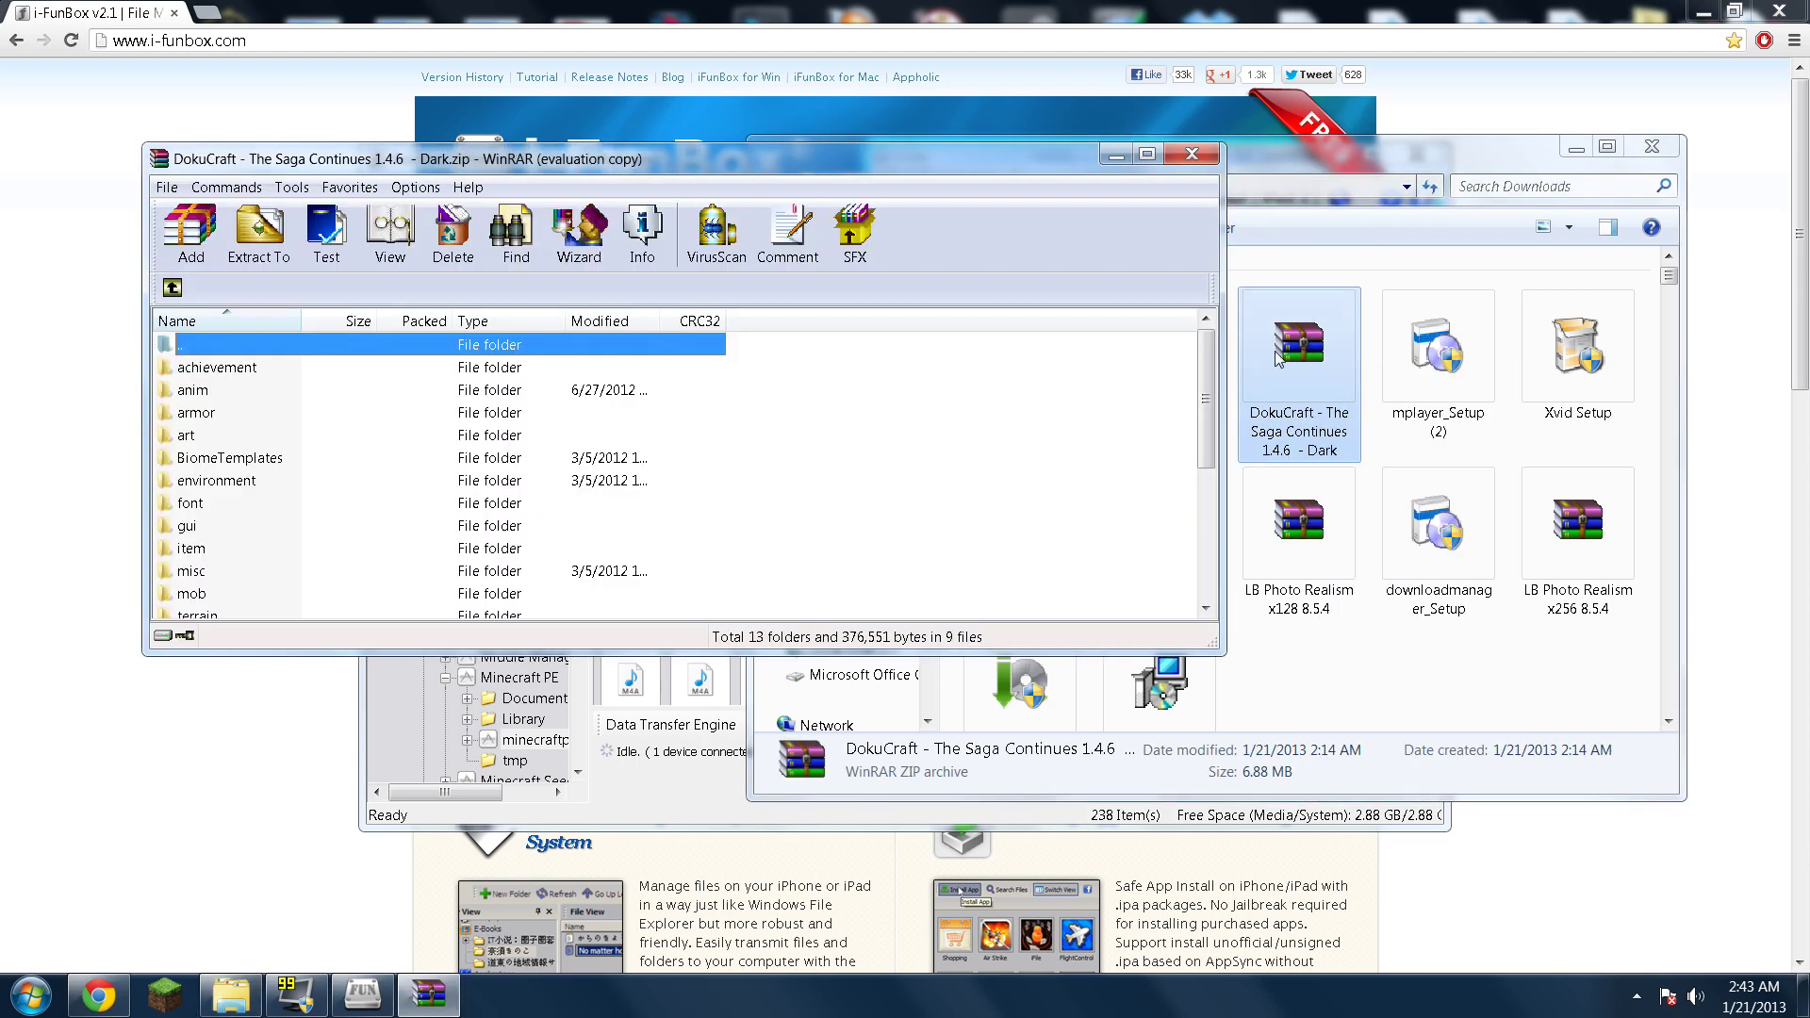
pyautogui.moveTo(1205, 388); pyautogui.dragTo(1216, 551)
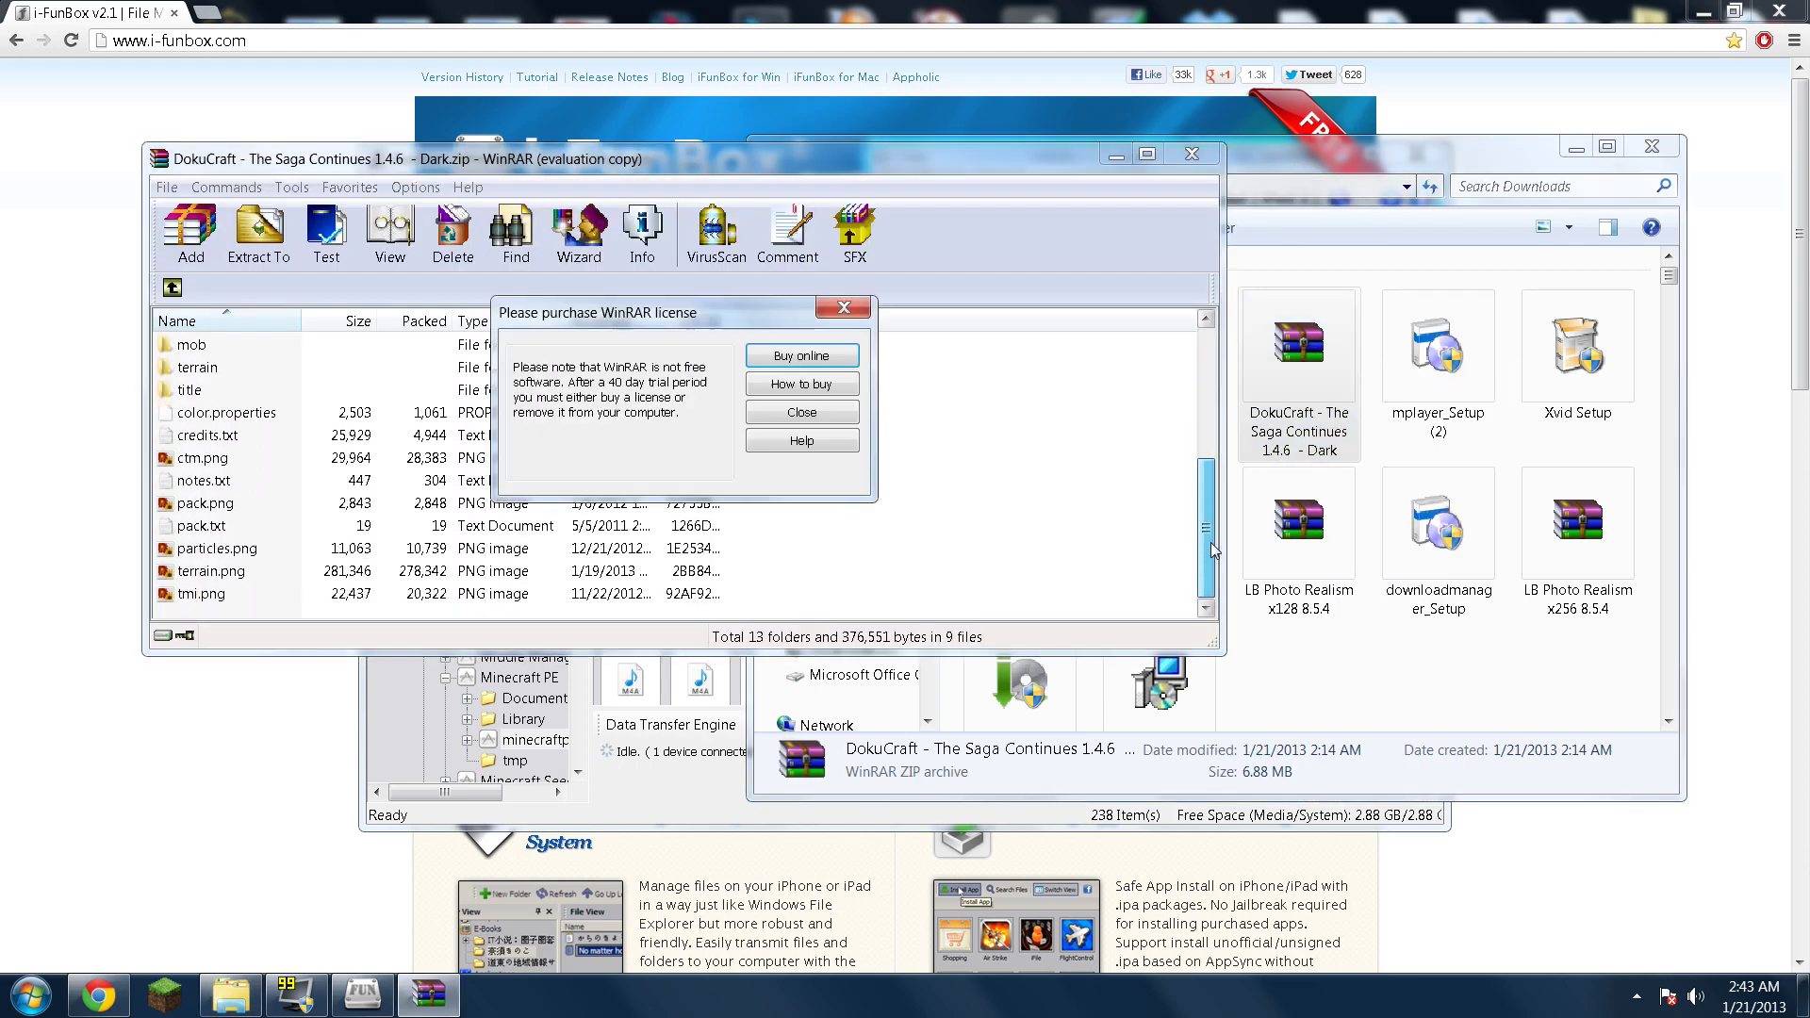
pyautogui.click(837, 307)
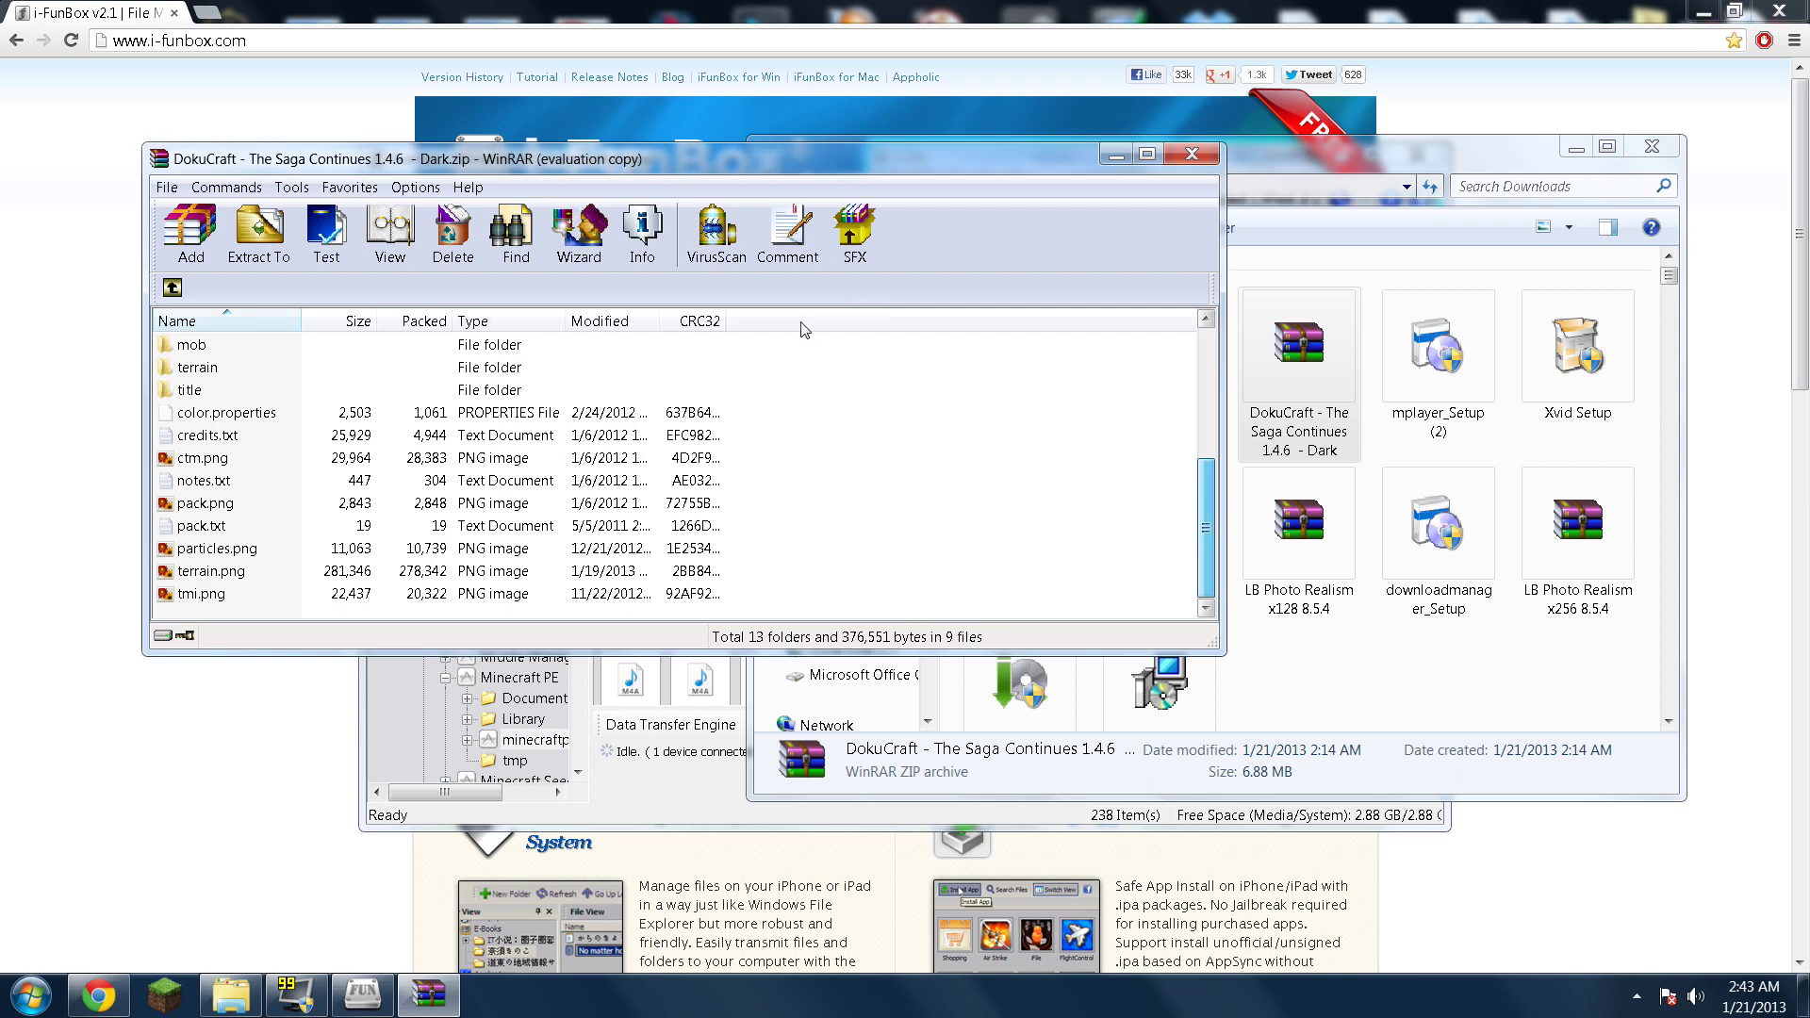
pyautogui.doubleClick(211, 572)
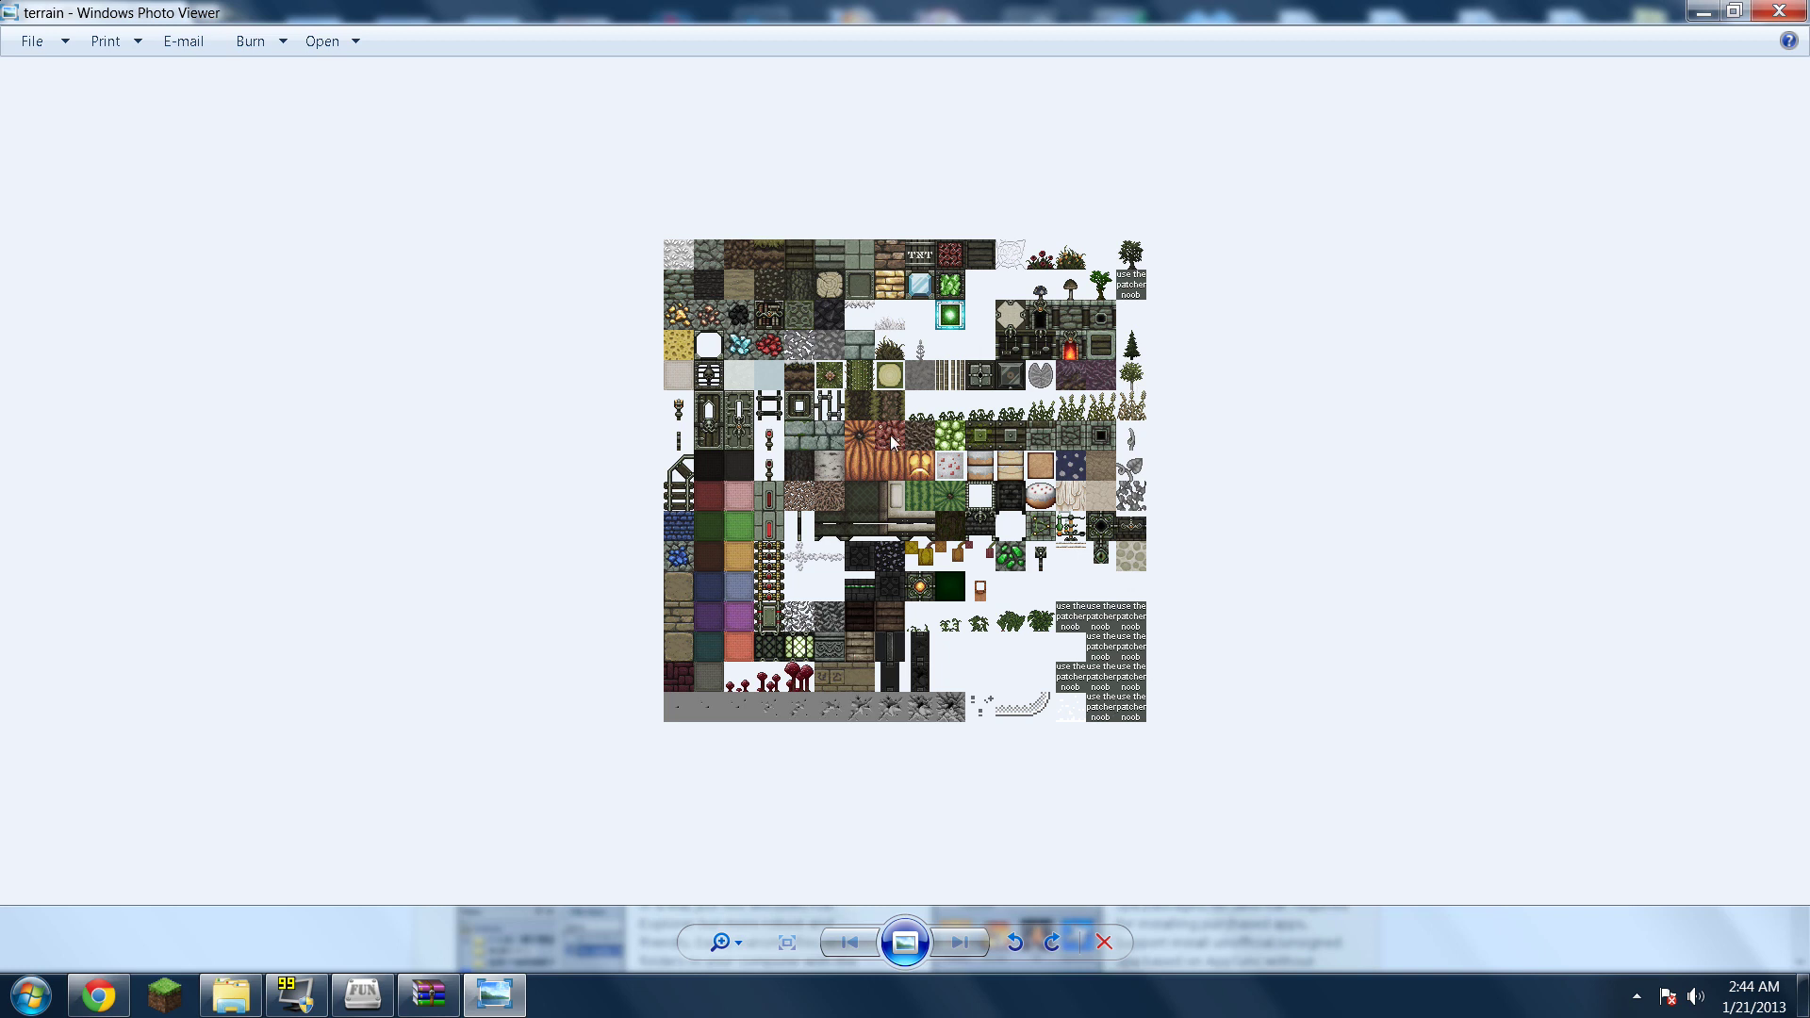
pyautogui.hotkey('alt', 'F4')
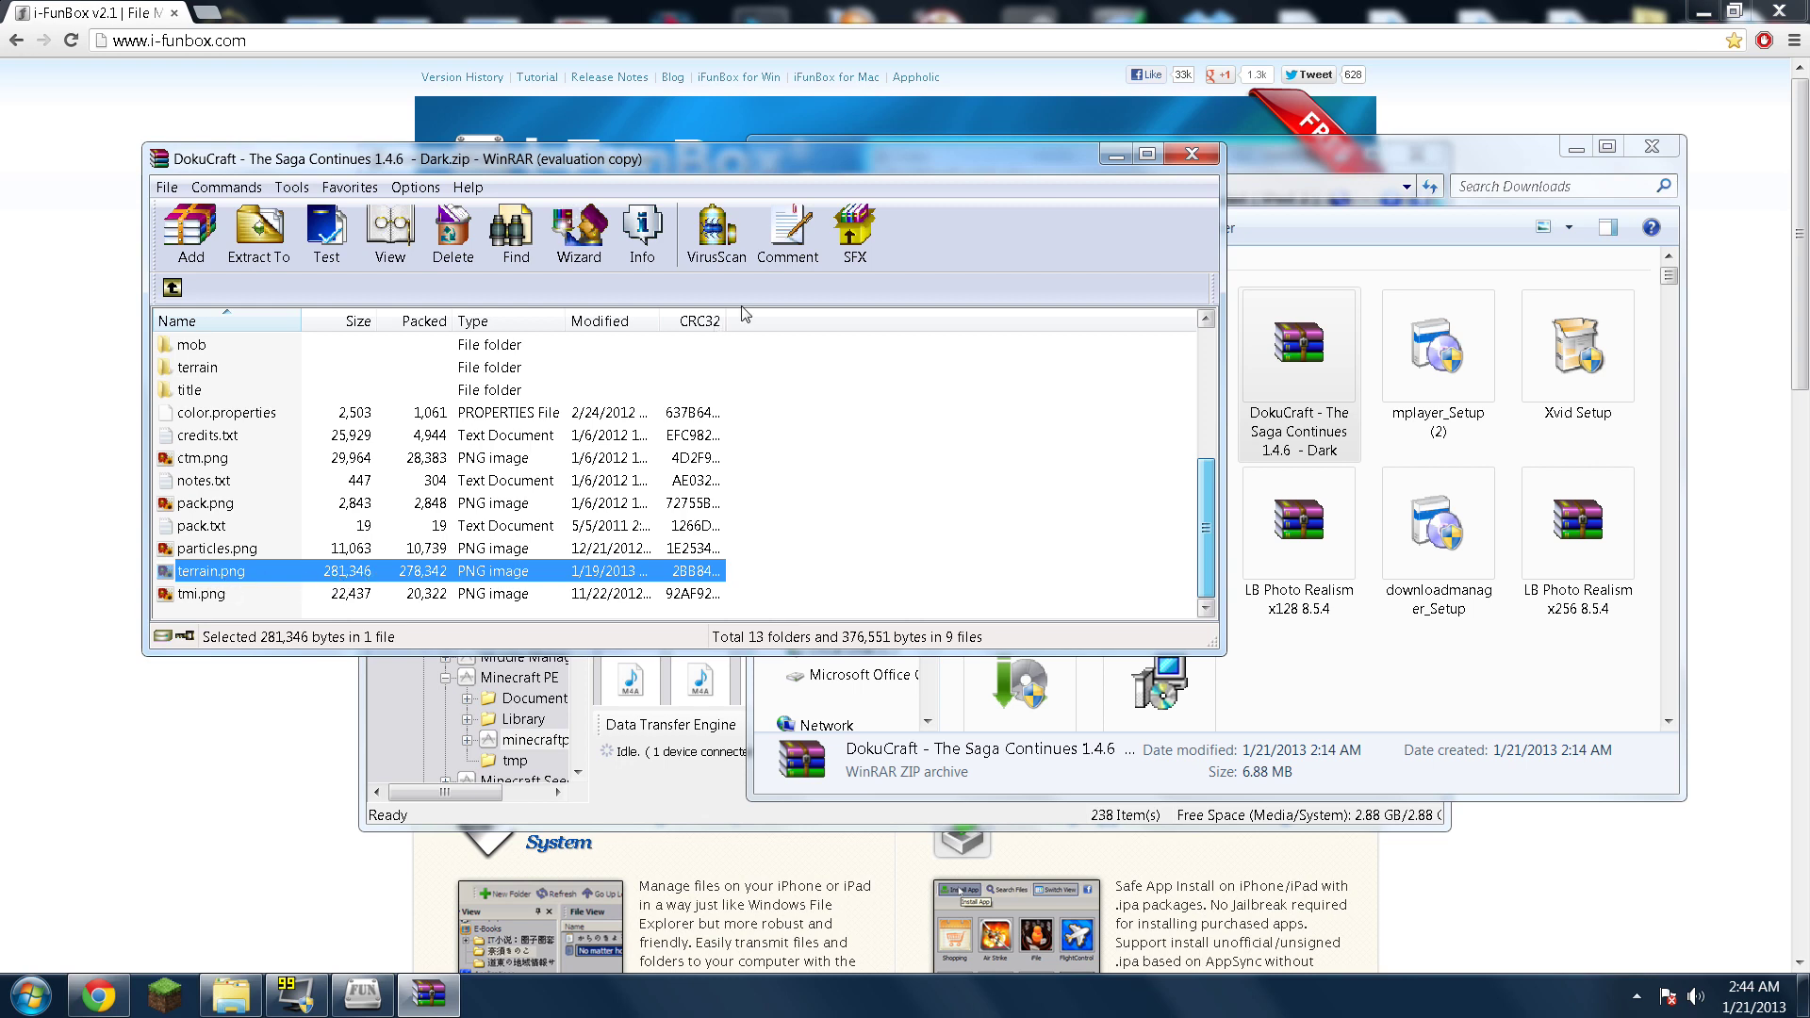
pyautogui.click(1193, 155)
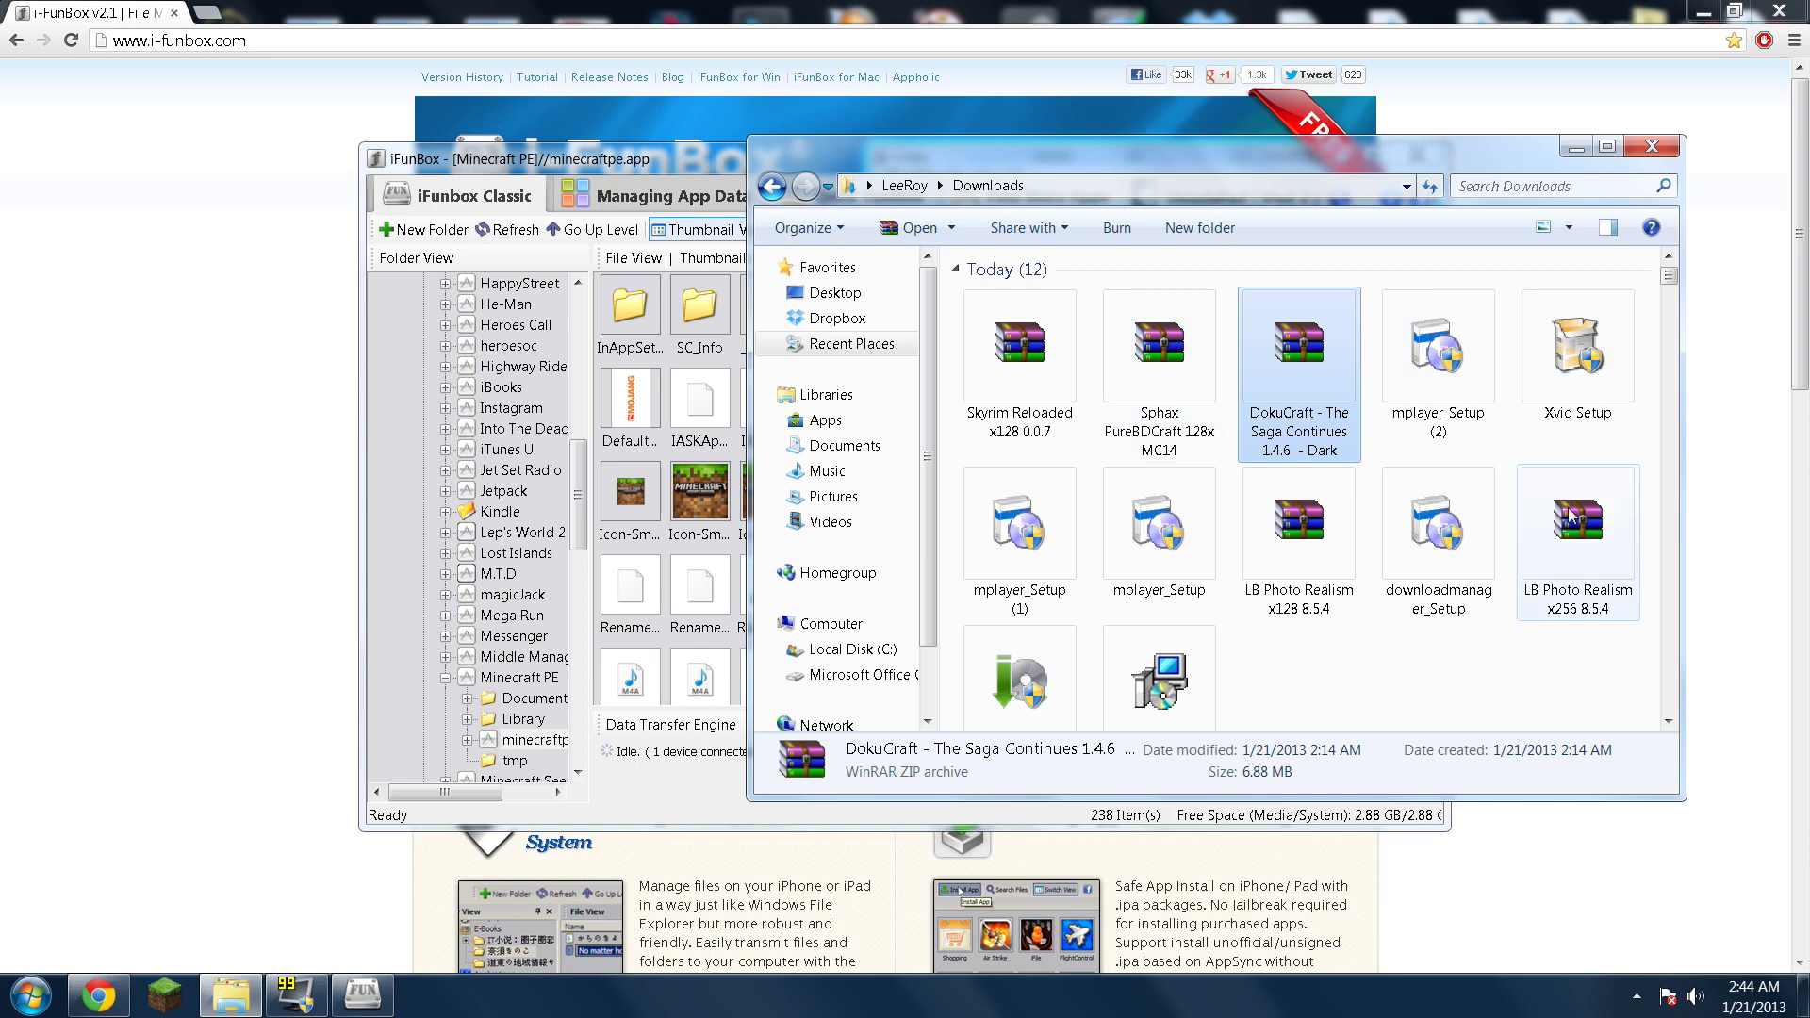
# Open the LB Photo Realism x256 8.5.4 archive from Downloads and dismiss the WinRAR license notice.
pyautogui.moveTo(1584, 501)
pyautogui.moveTo(1573, 558)
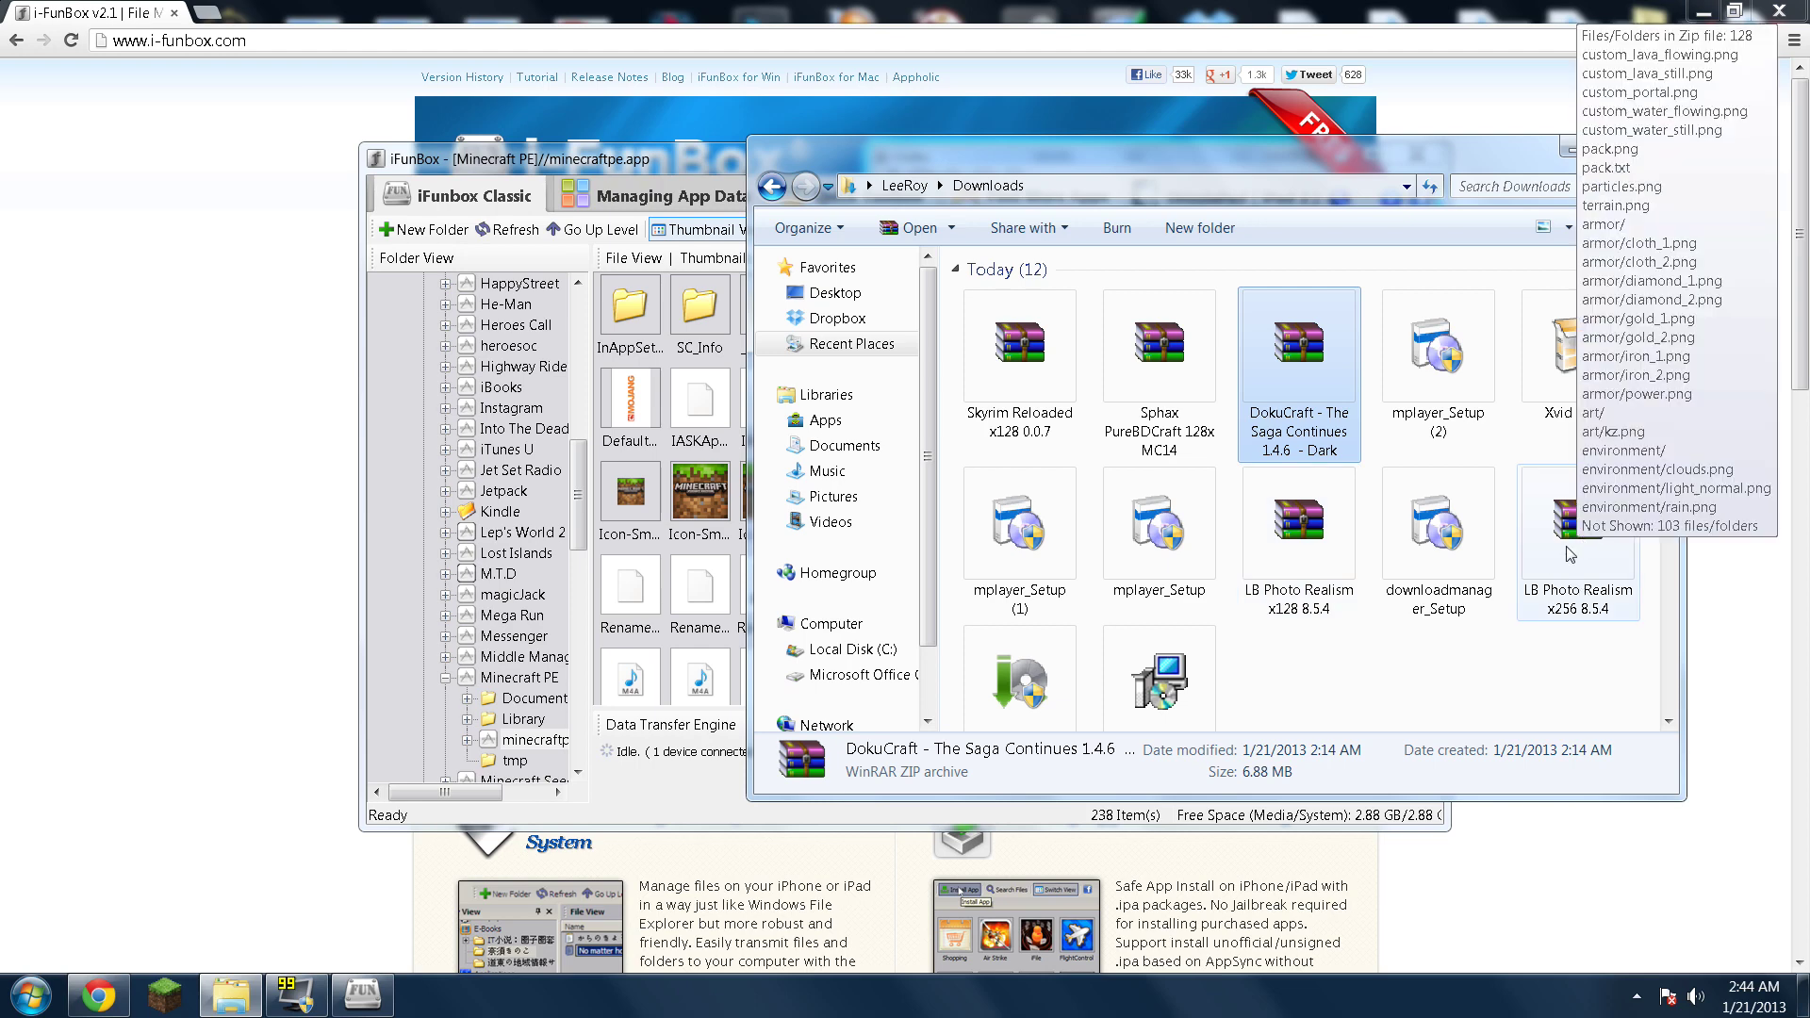
pyautogui.doubleClick(1560, 531)
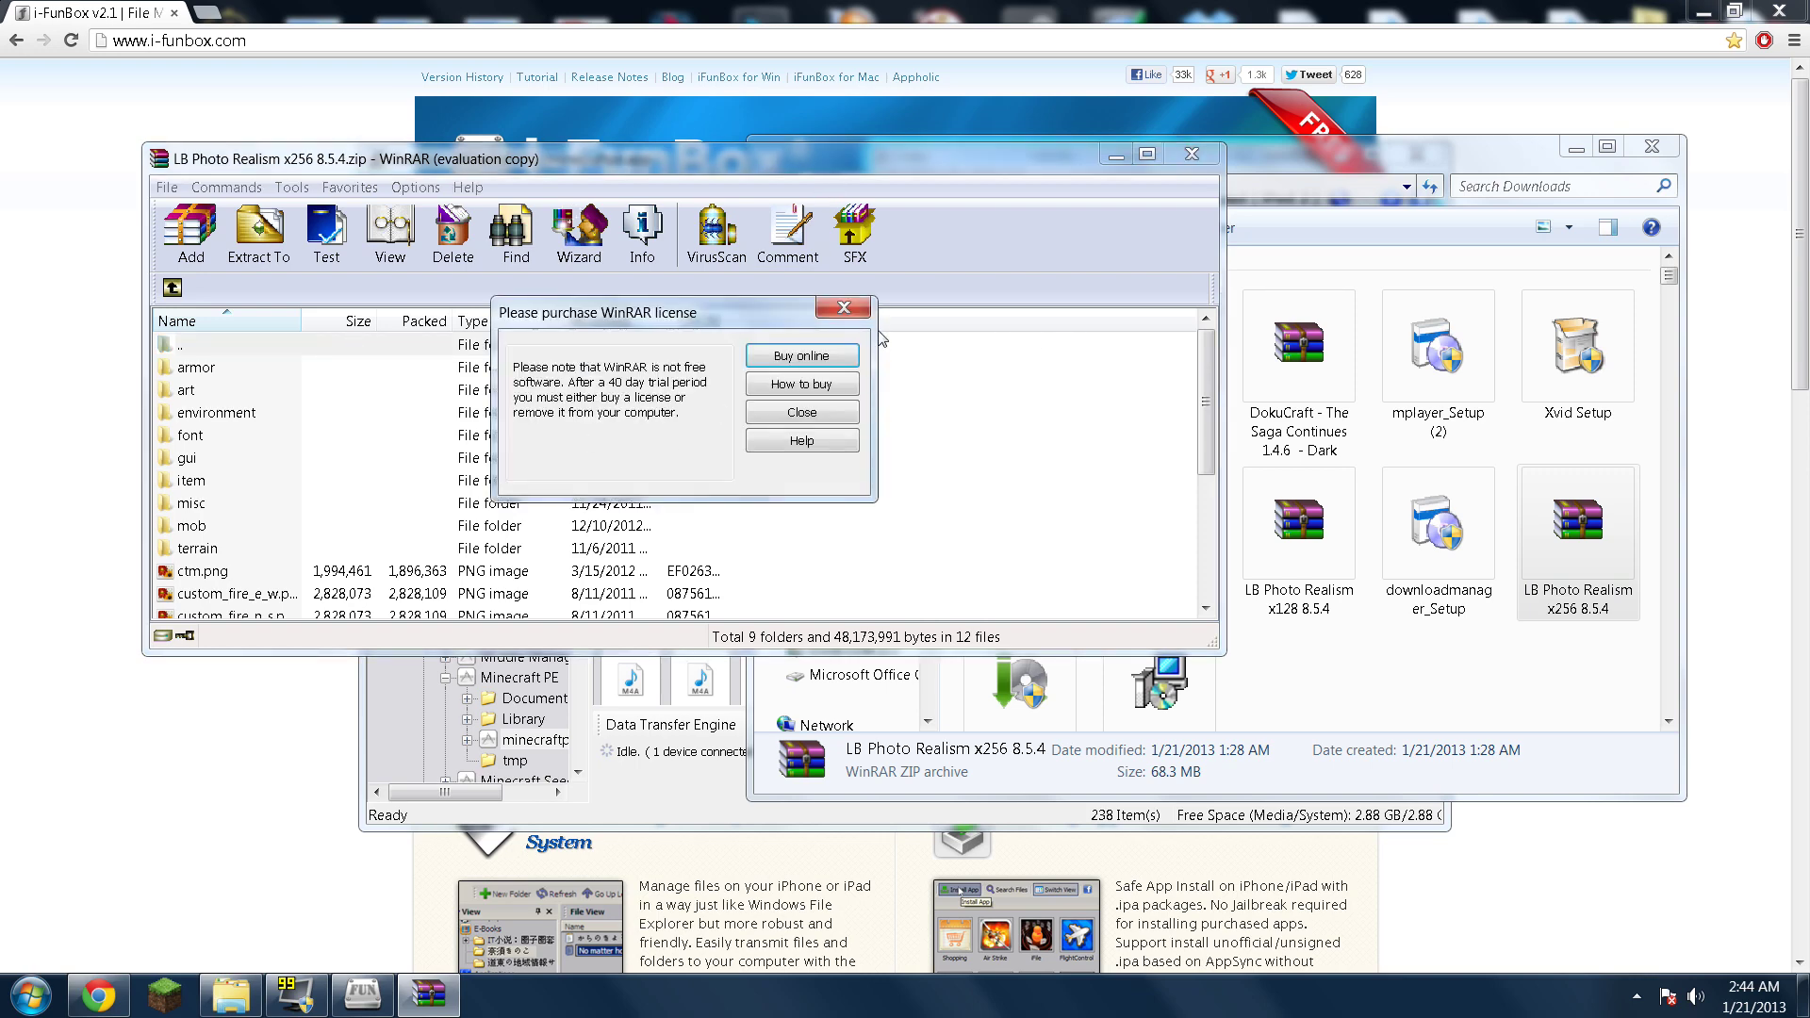
pyautogui.click(844, 308)
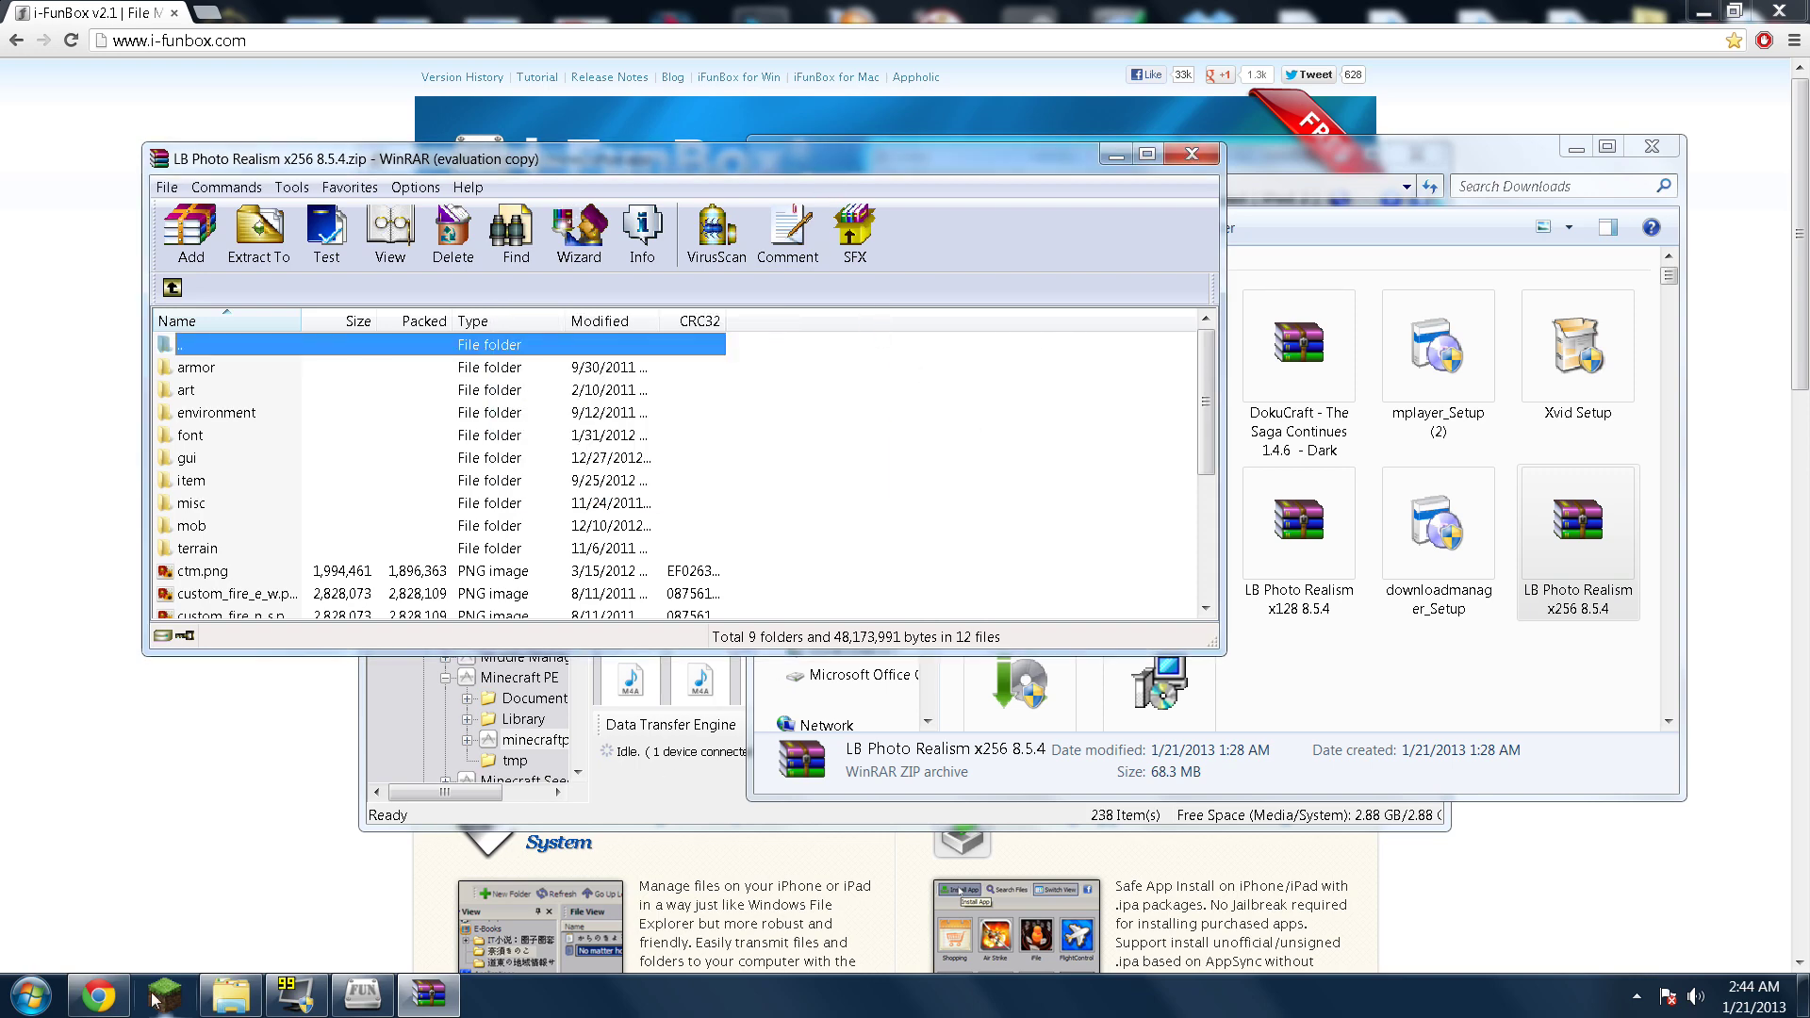
# Switch to Windows Explorer and create a folder named mctexturepack in the Pictures library.
pyautogui.click(230, 995)
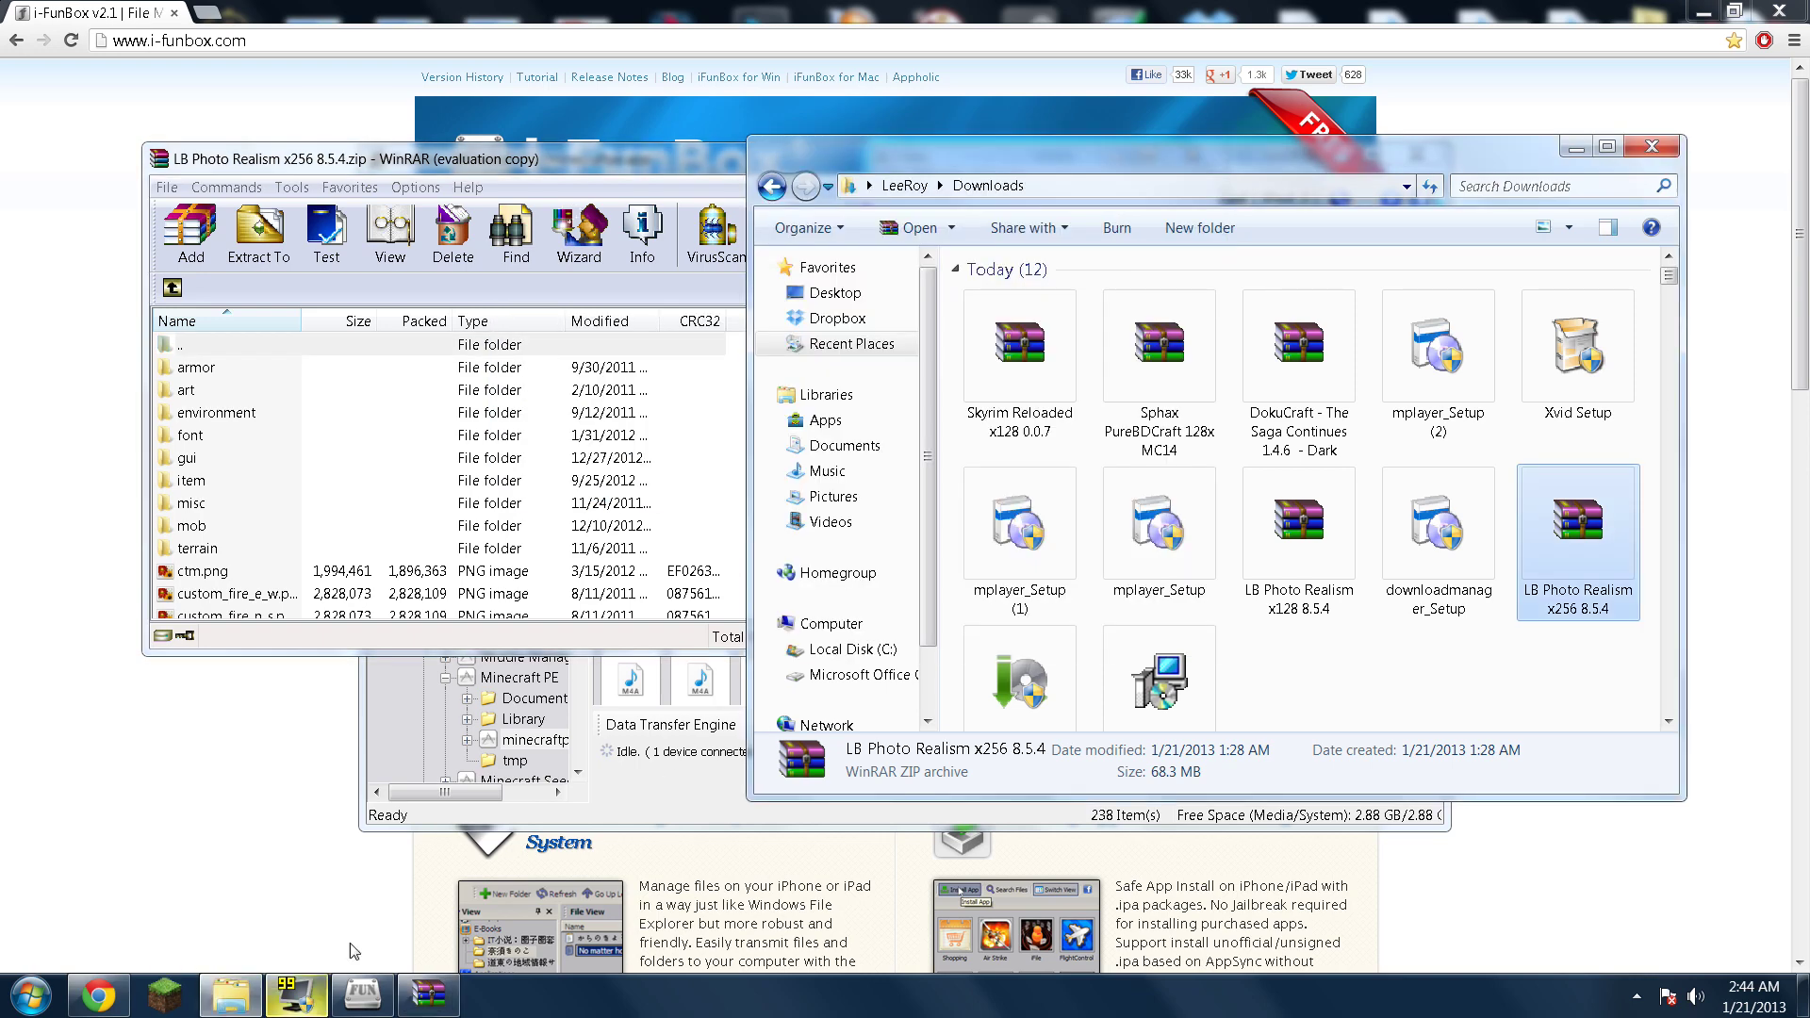
pyautogui.click(840, 505)
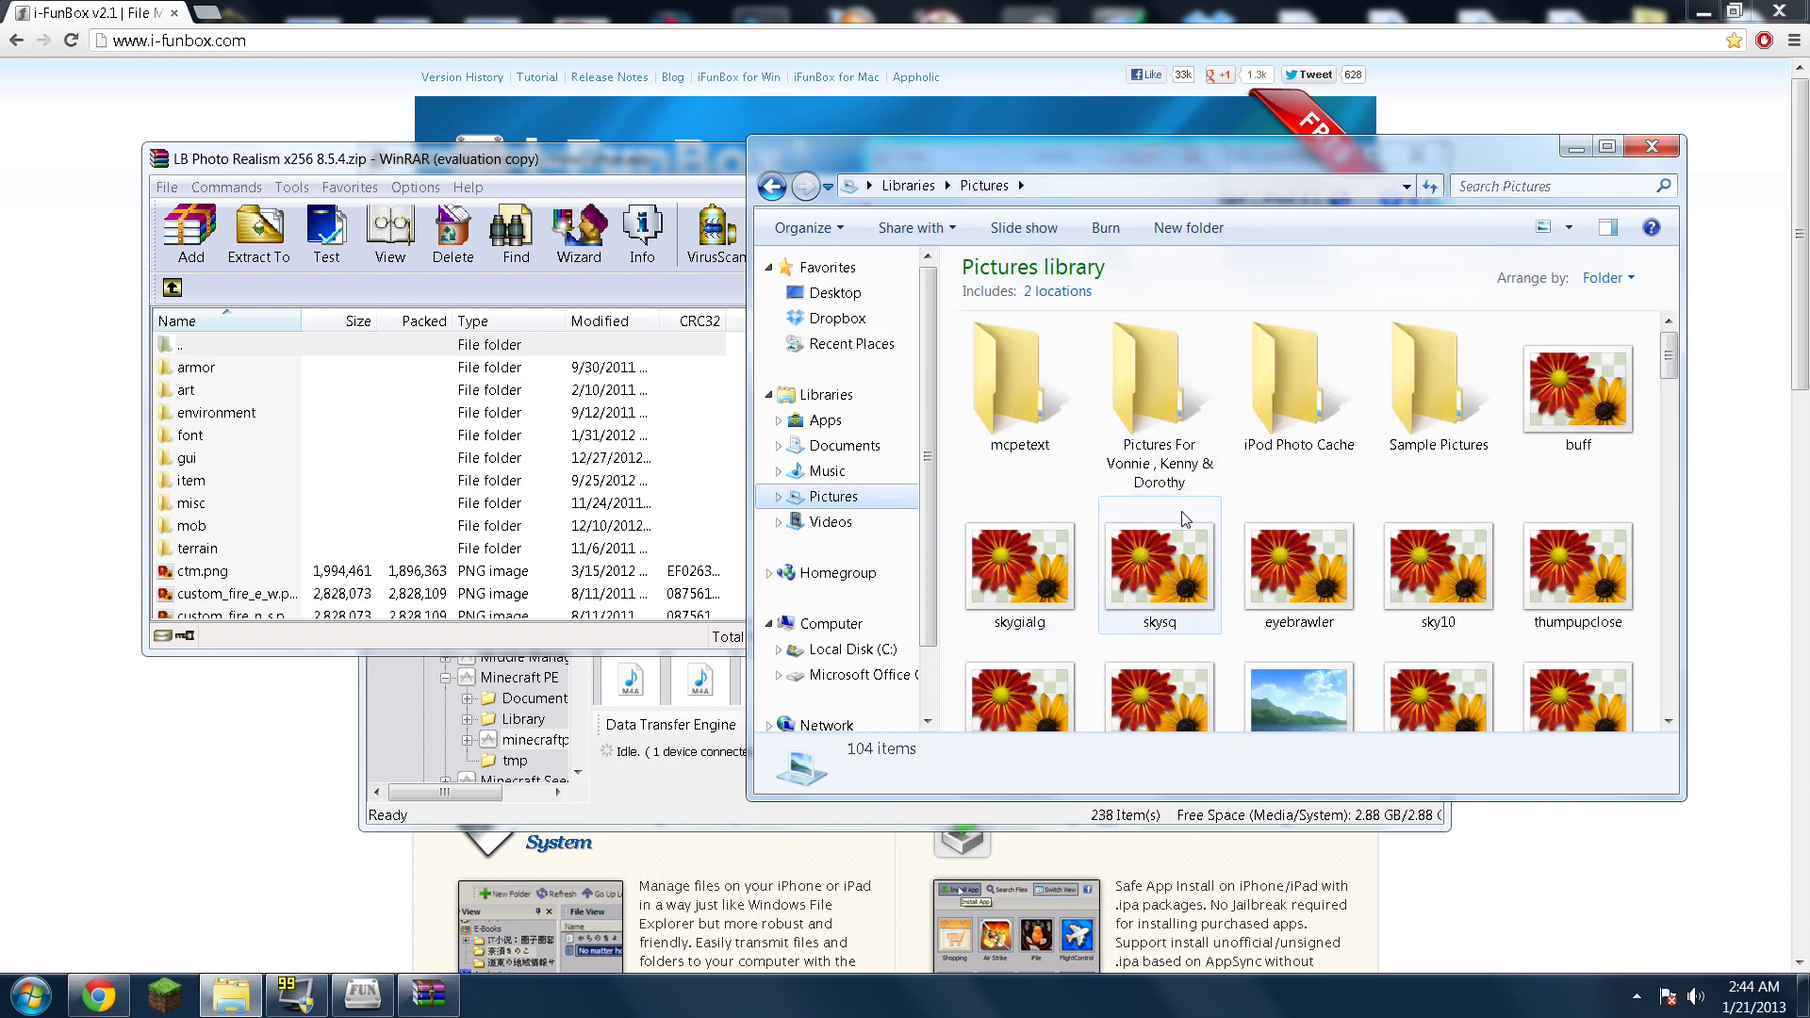
pyautogui.rightClick(1267, 478)
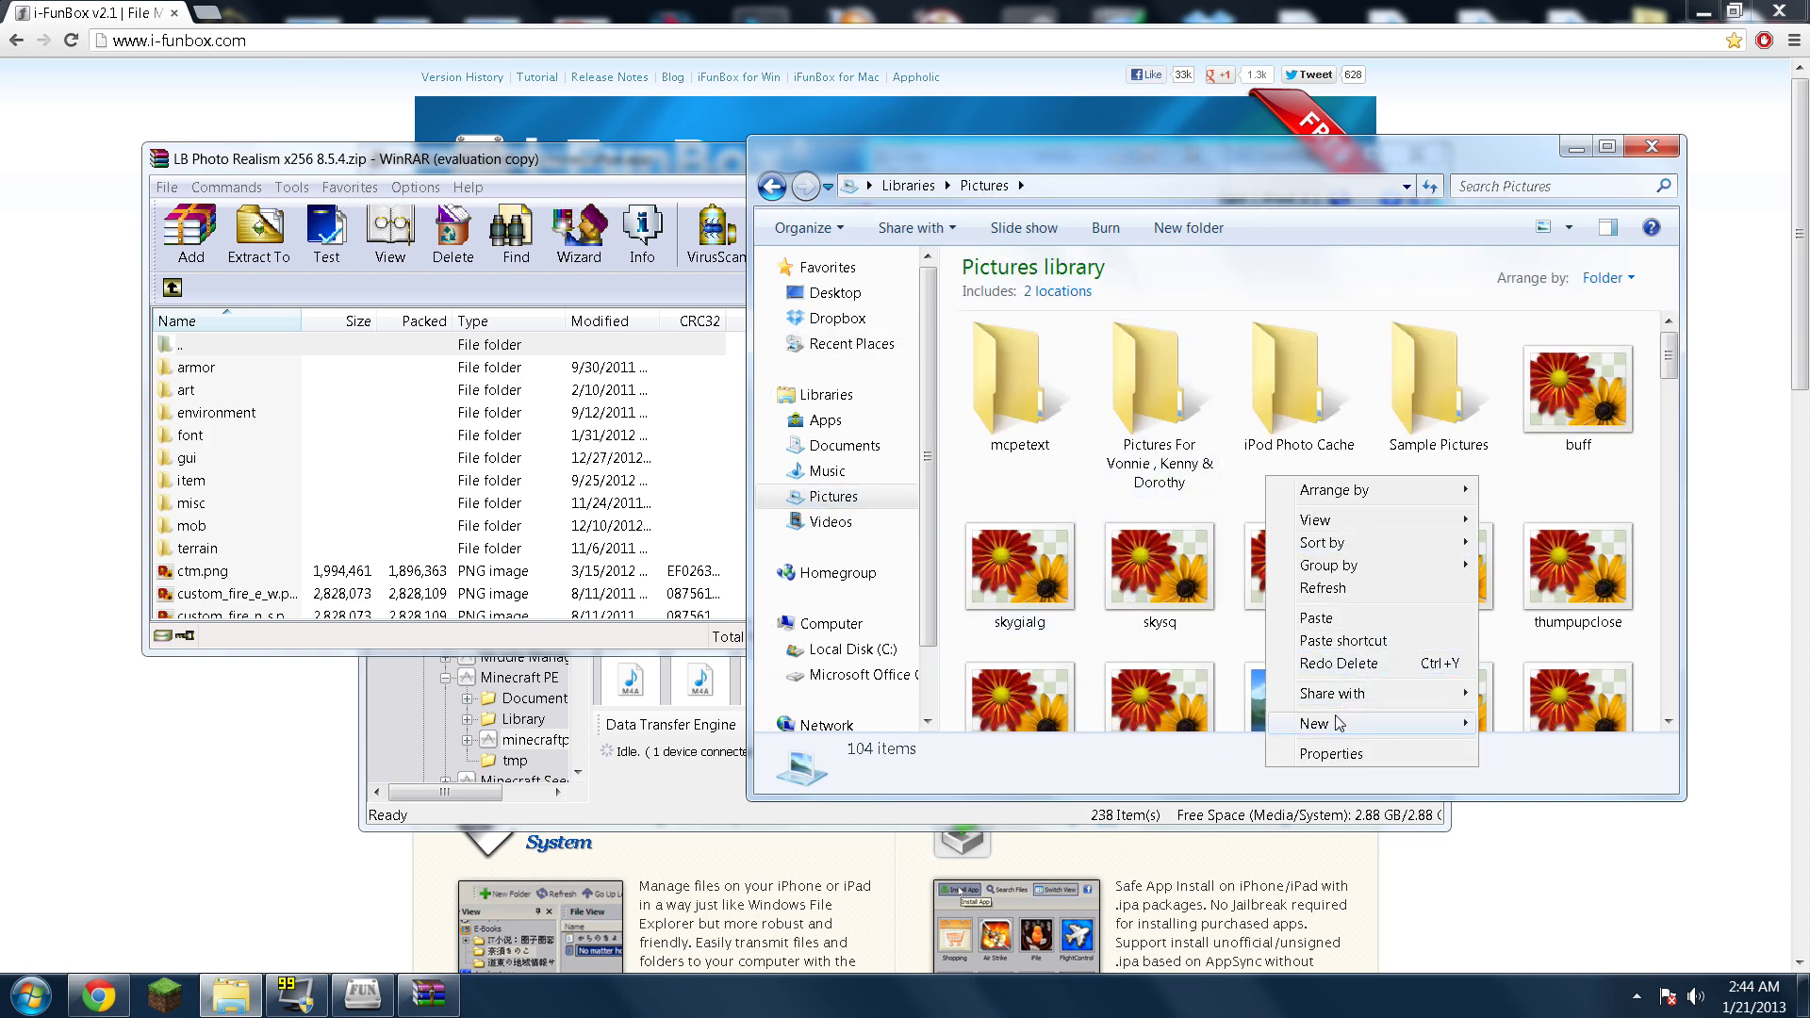
pyautogui.moveTo(1339, 723)
pyautogui.click(1530, 724)
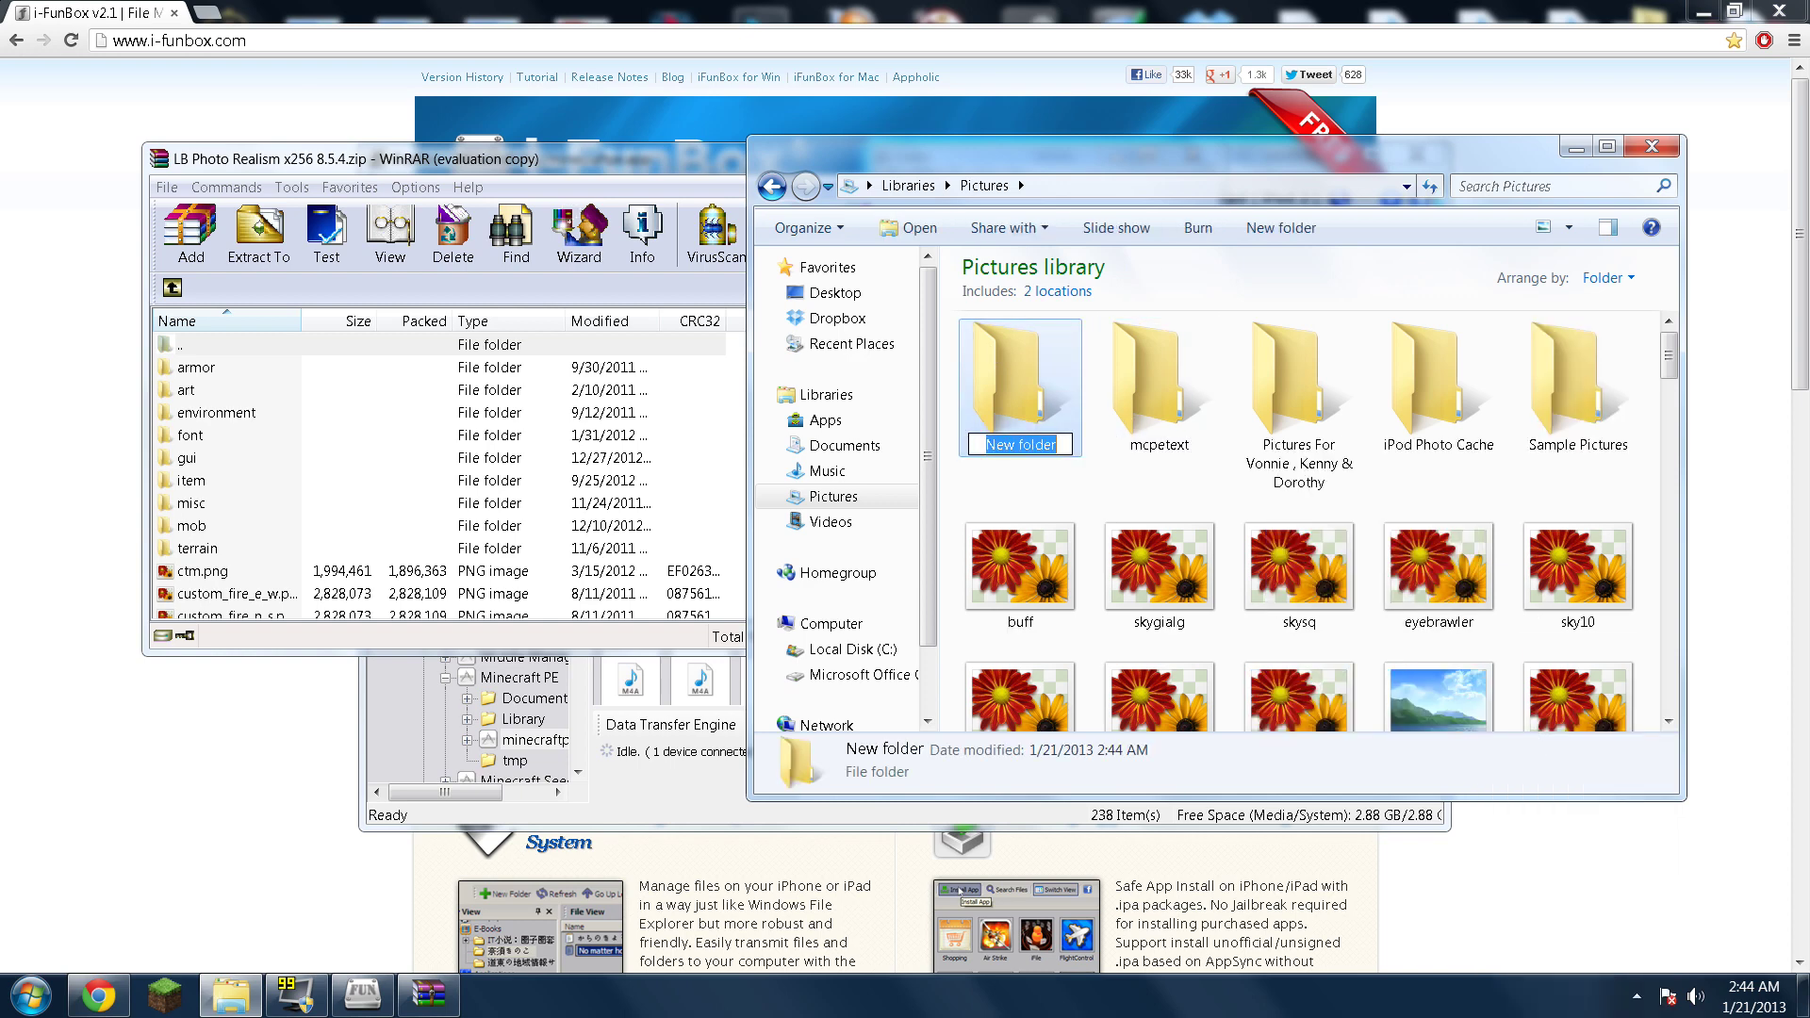
pyautogui.write('mctextu')
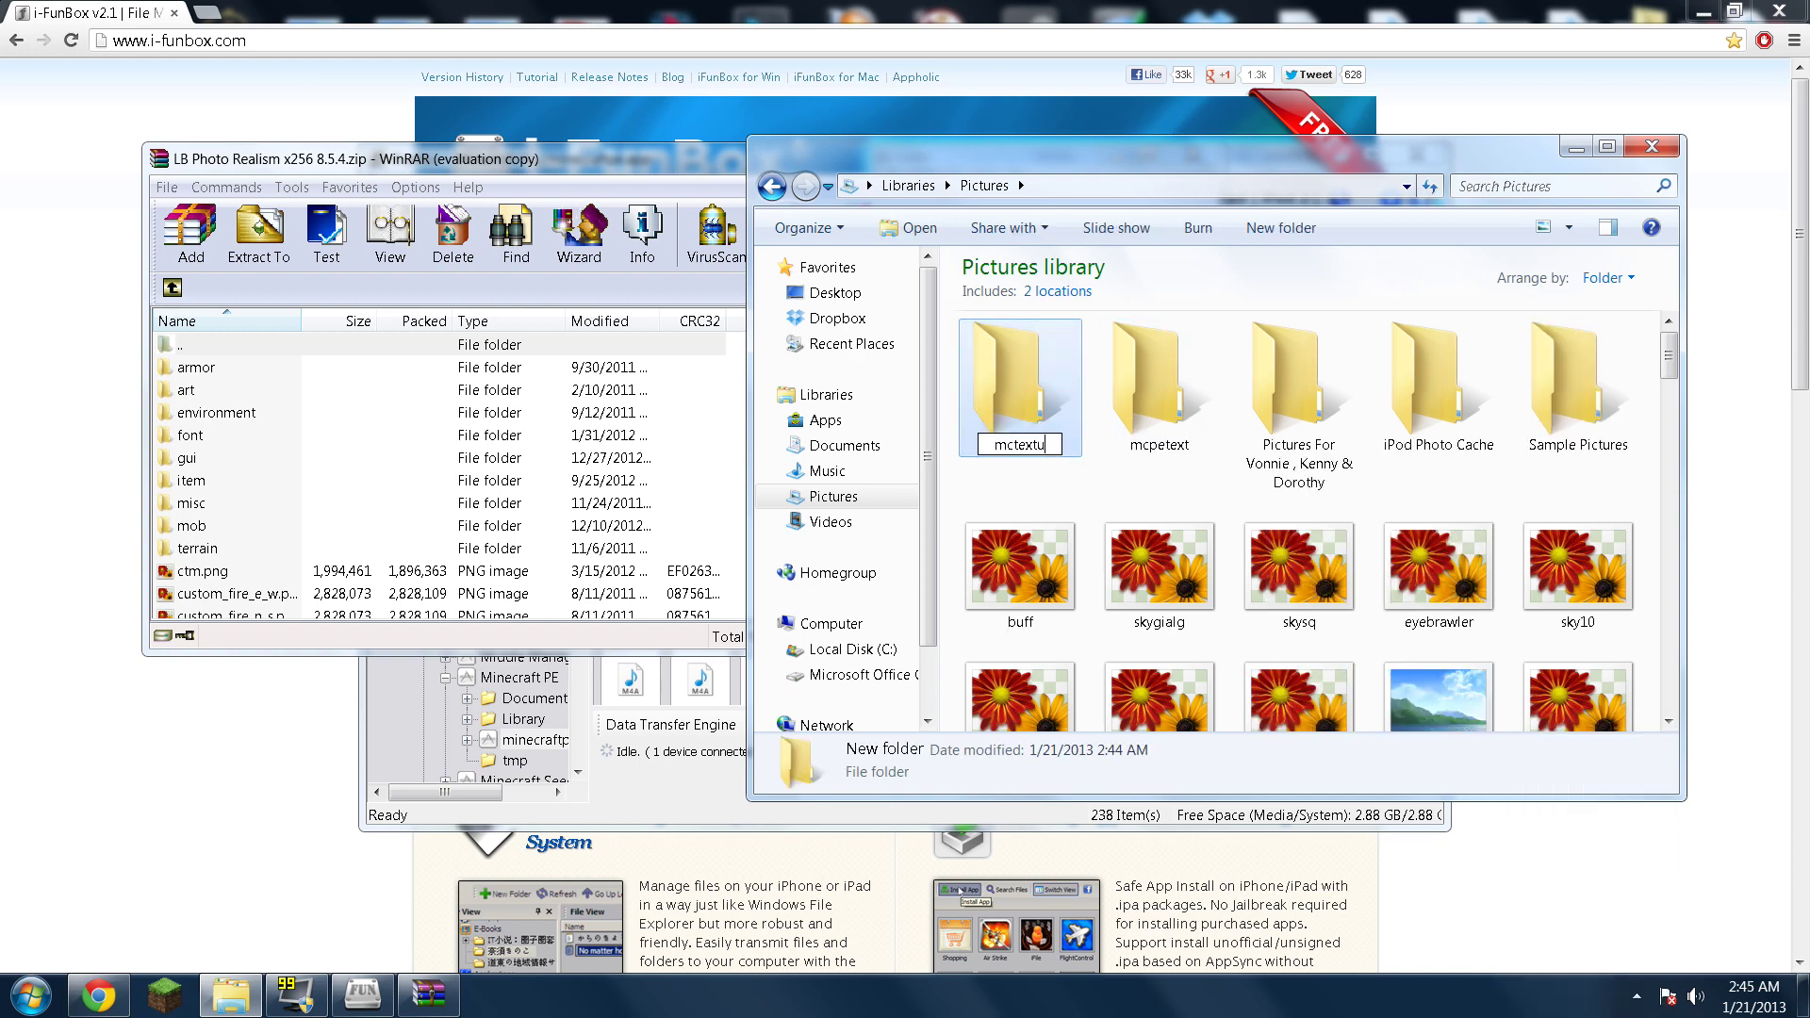
pyautogui.write('repack')
pyautogui.press('Return')
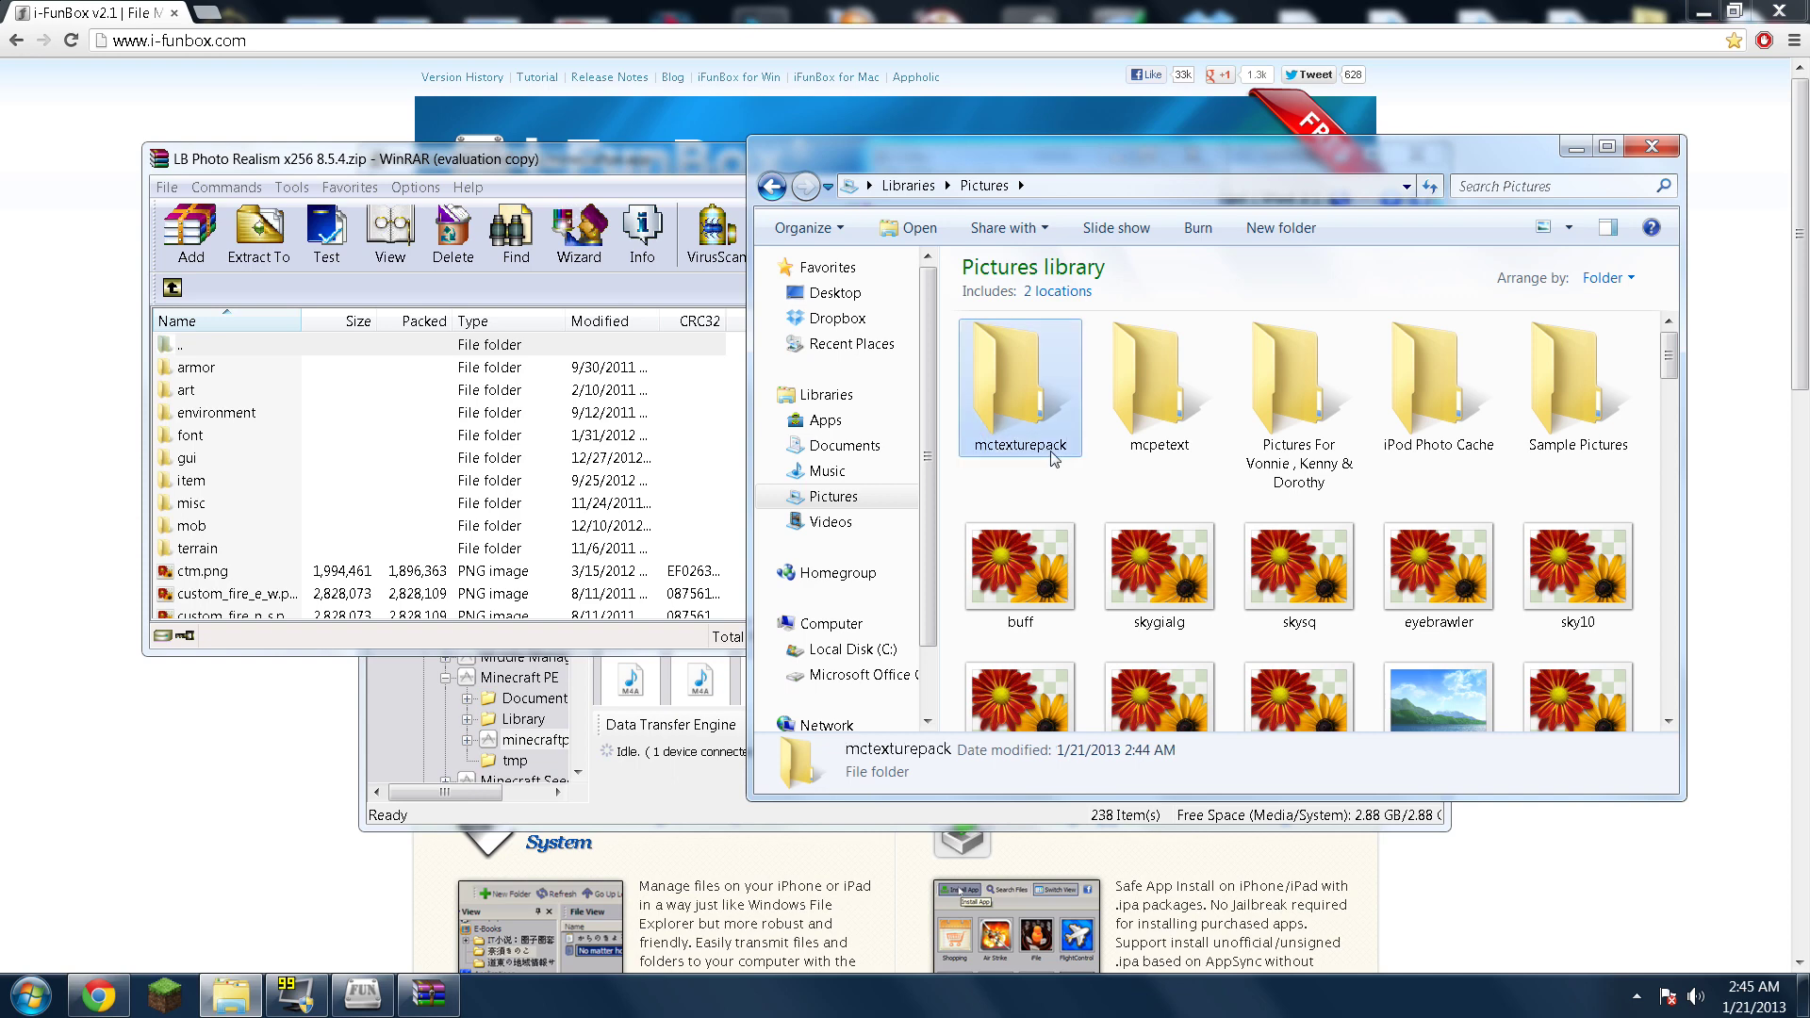
# Open the mctexturepack folder and arrange its window side by side with the LB Photo Realism archive window.
pyautogui.doubleClick(1026, 376)
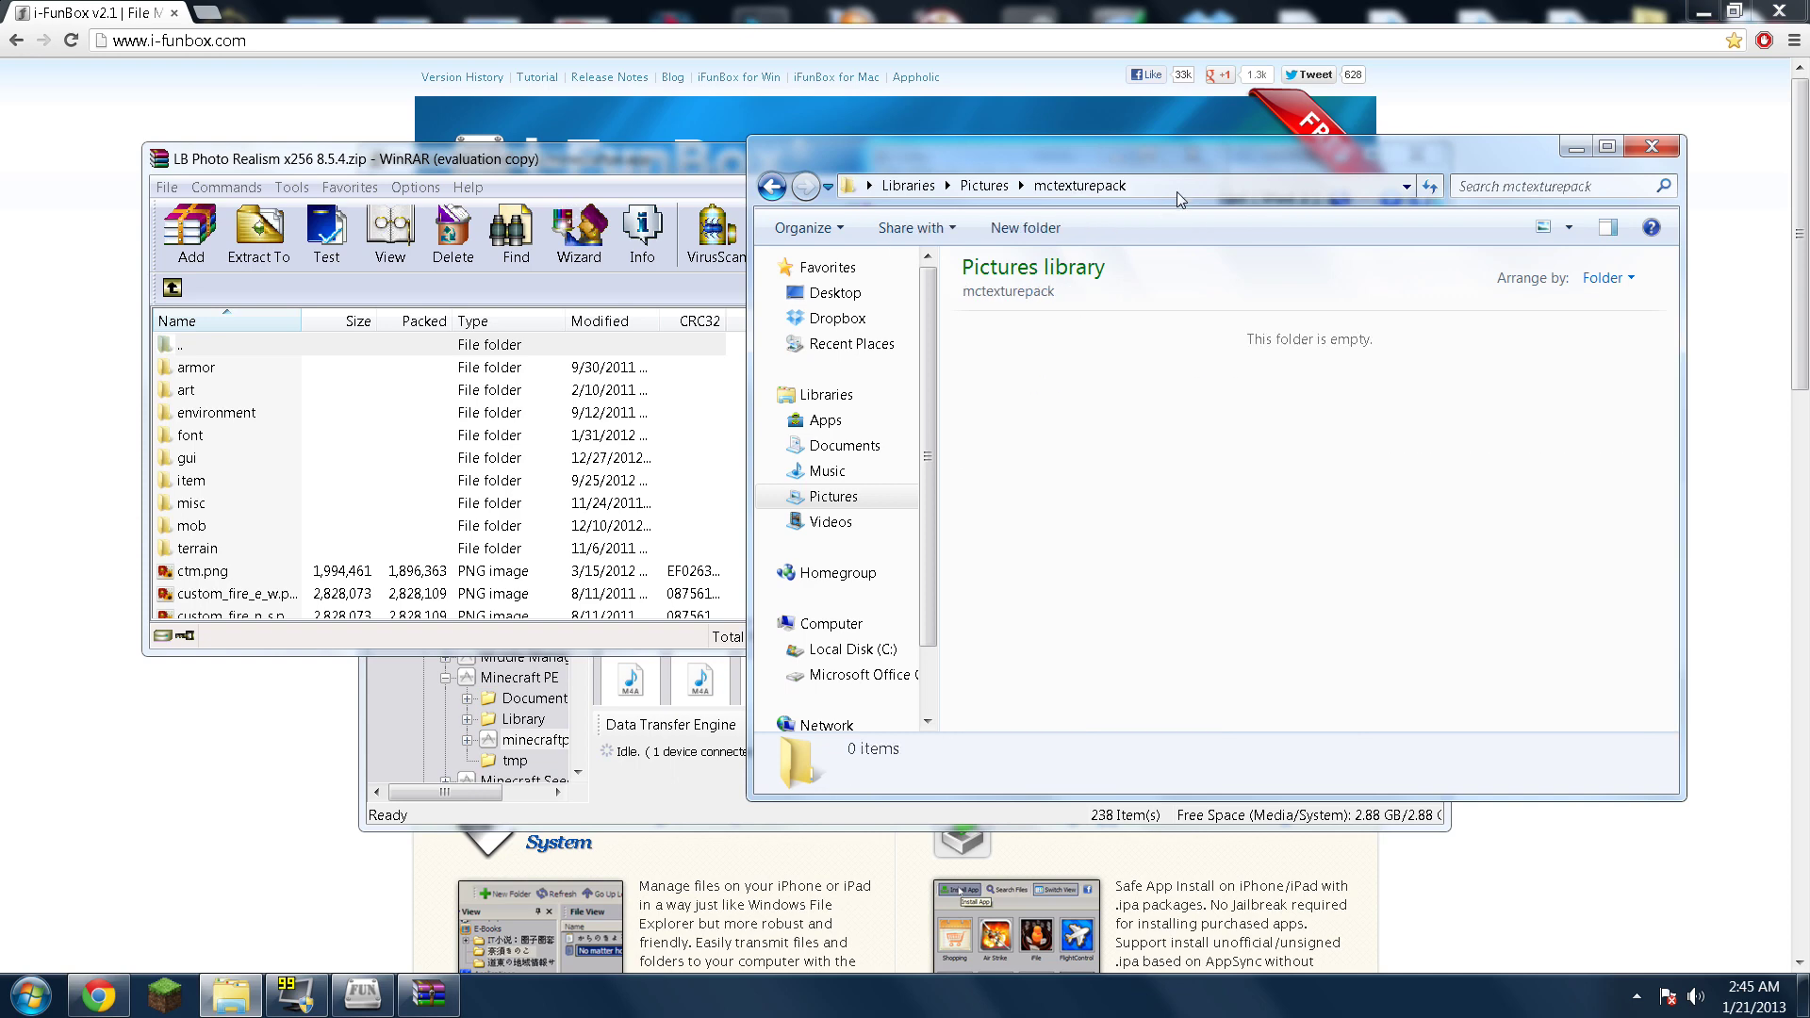
pyautogui.moveTo(1083, 151); pyautogui.dragTo(1209, 155)
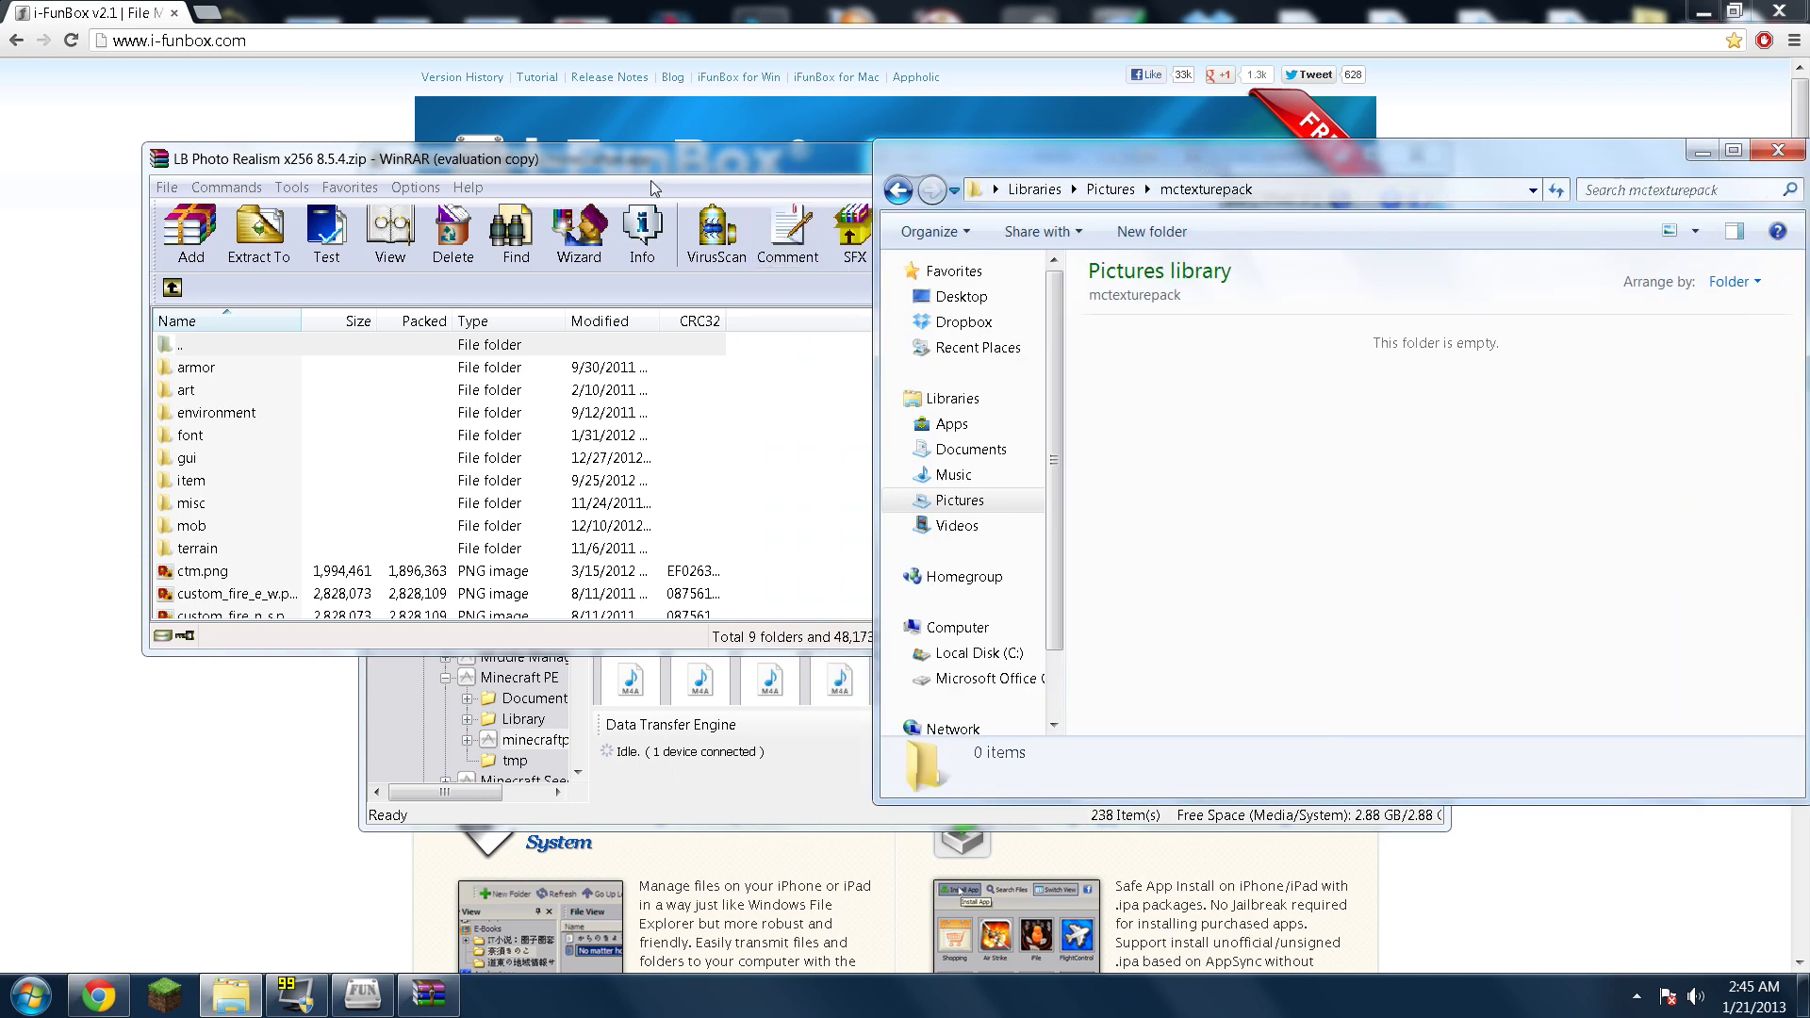
pyautogui.moveTo(633, 153); pyautogui.dragTo(549, 156)
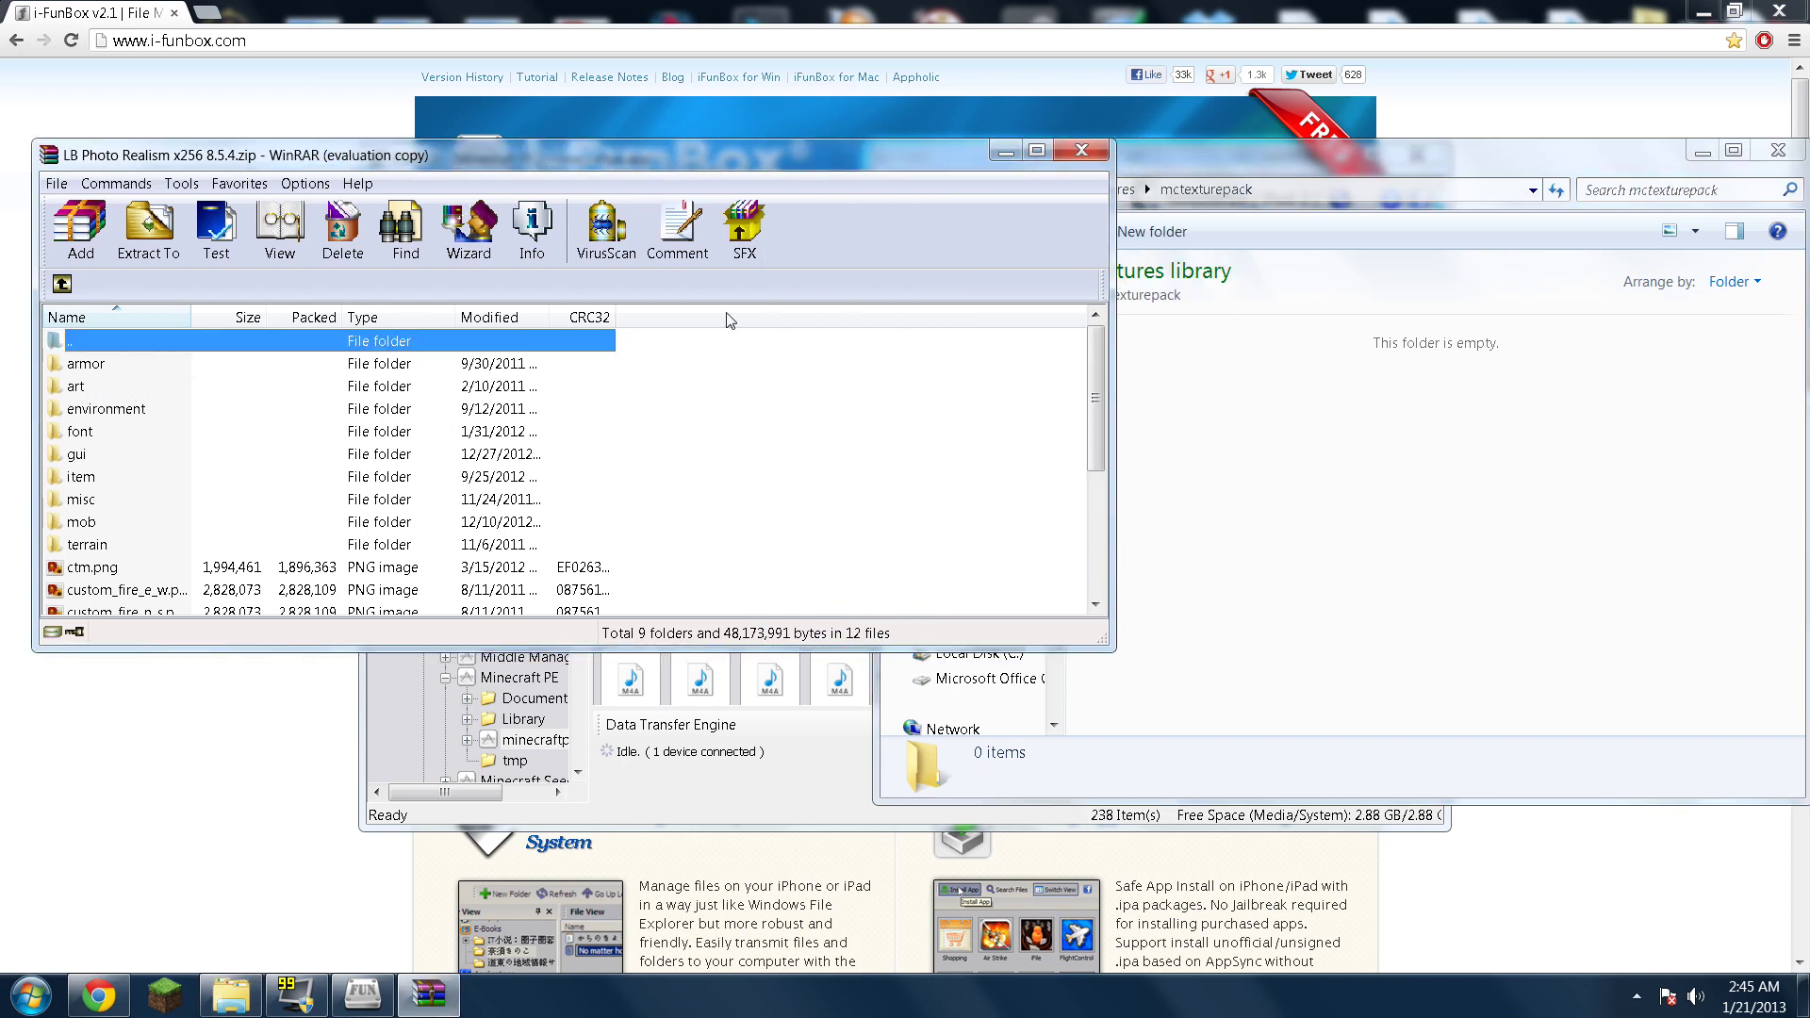
pyautogui.moveTo(1294, 156); pyautogui.dragTo(1286, 147)
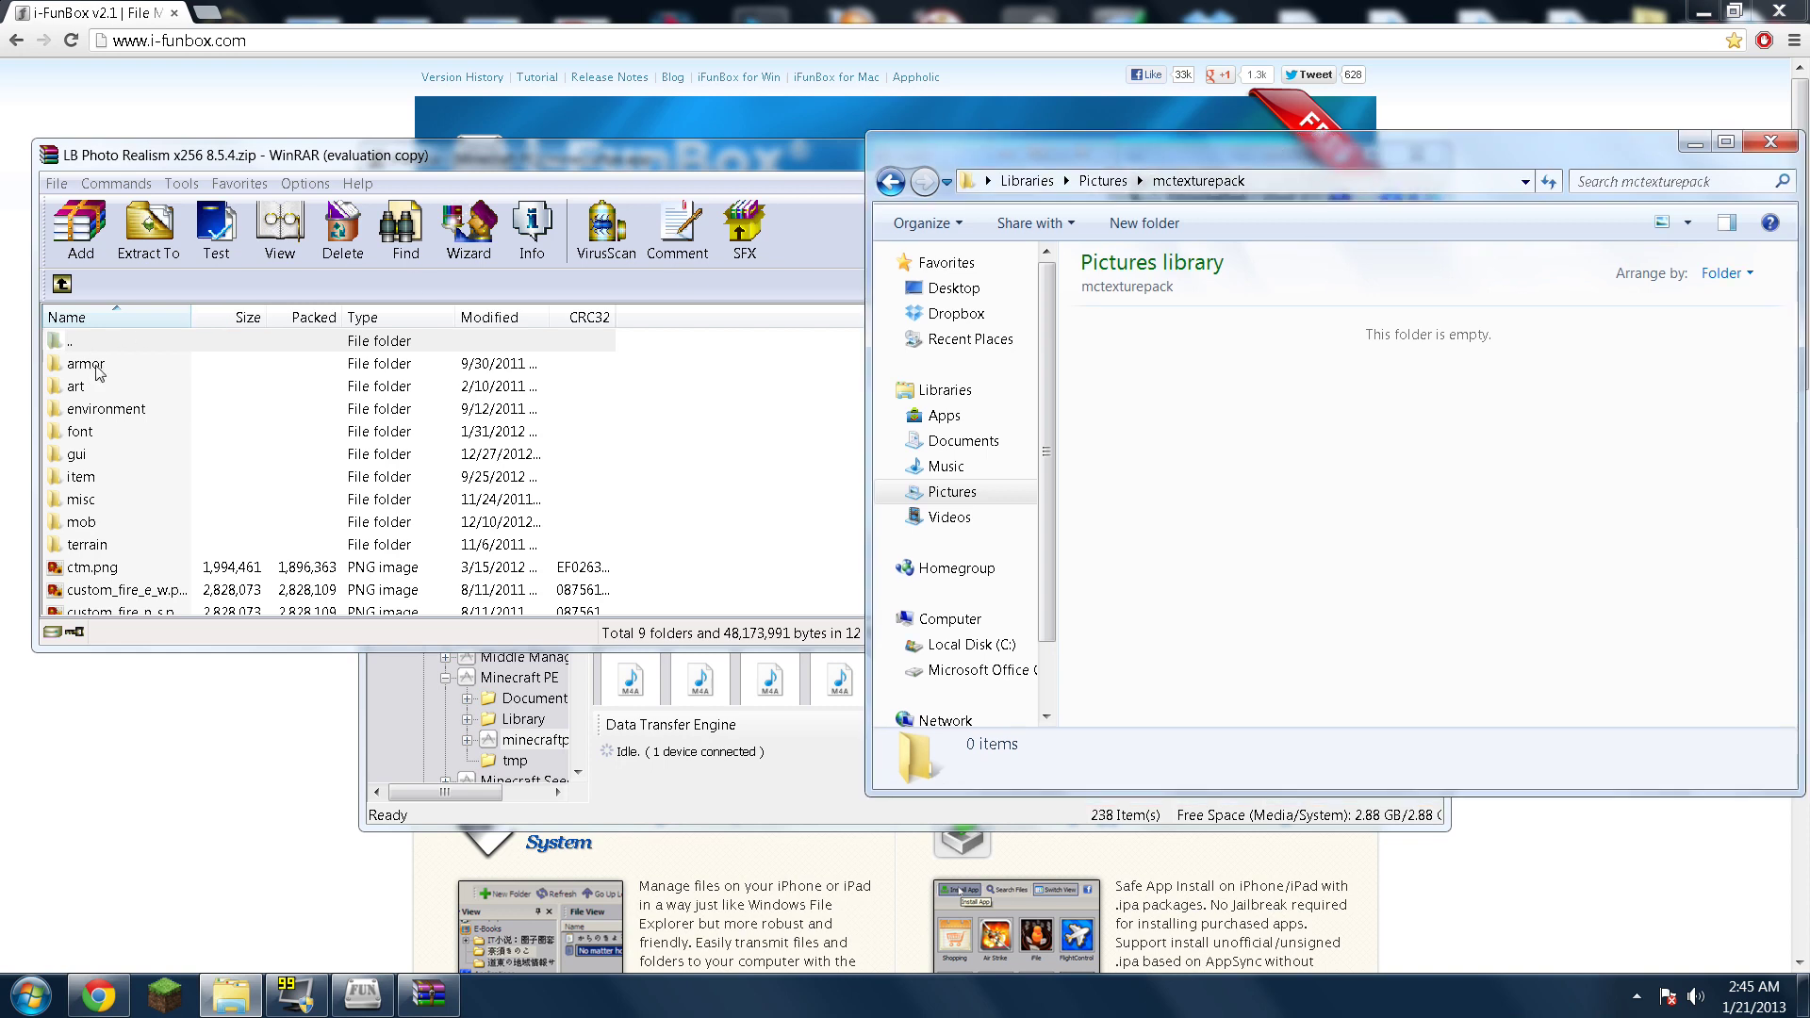
# Extract kz.png from the archive's art folder into mctexturepack, then return to the archive's main level.
pyautogui.doubleClick(75, 386)
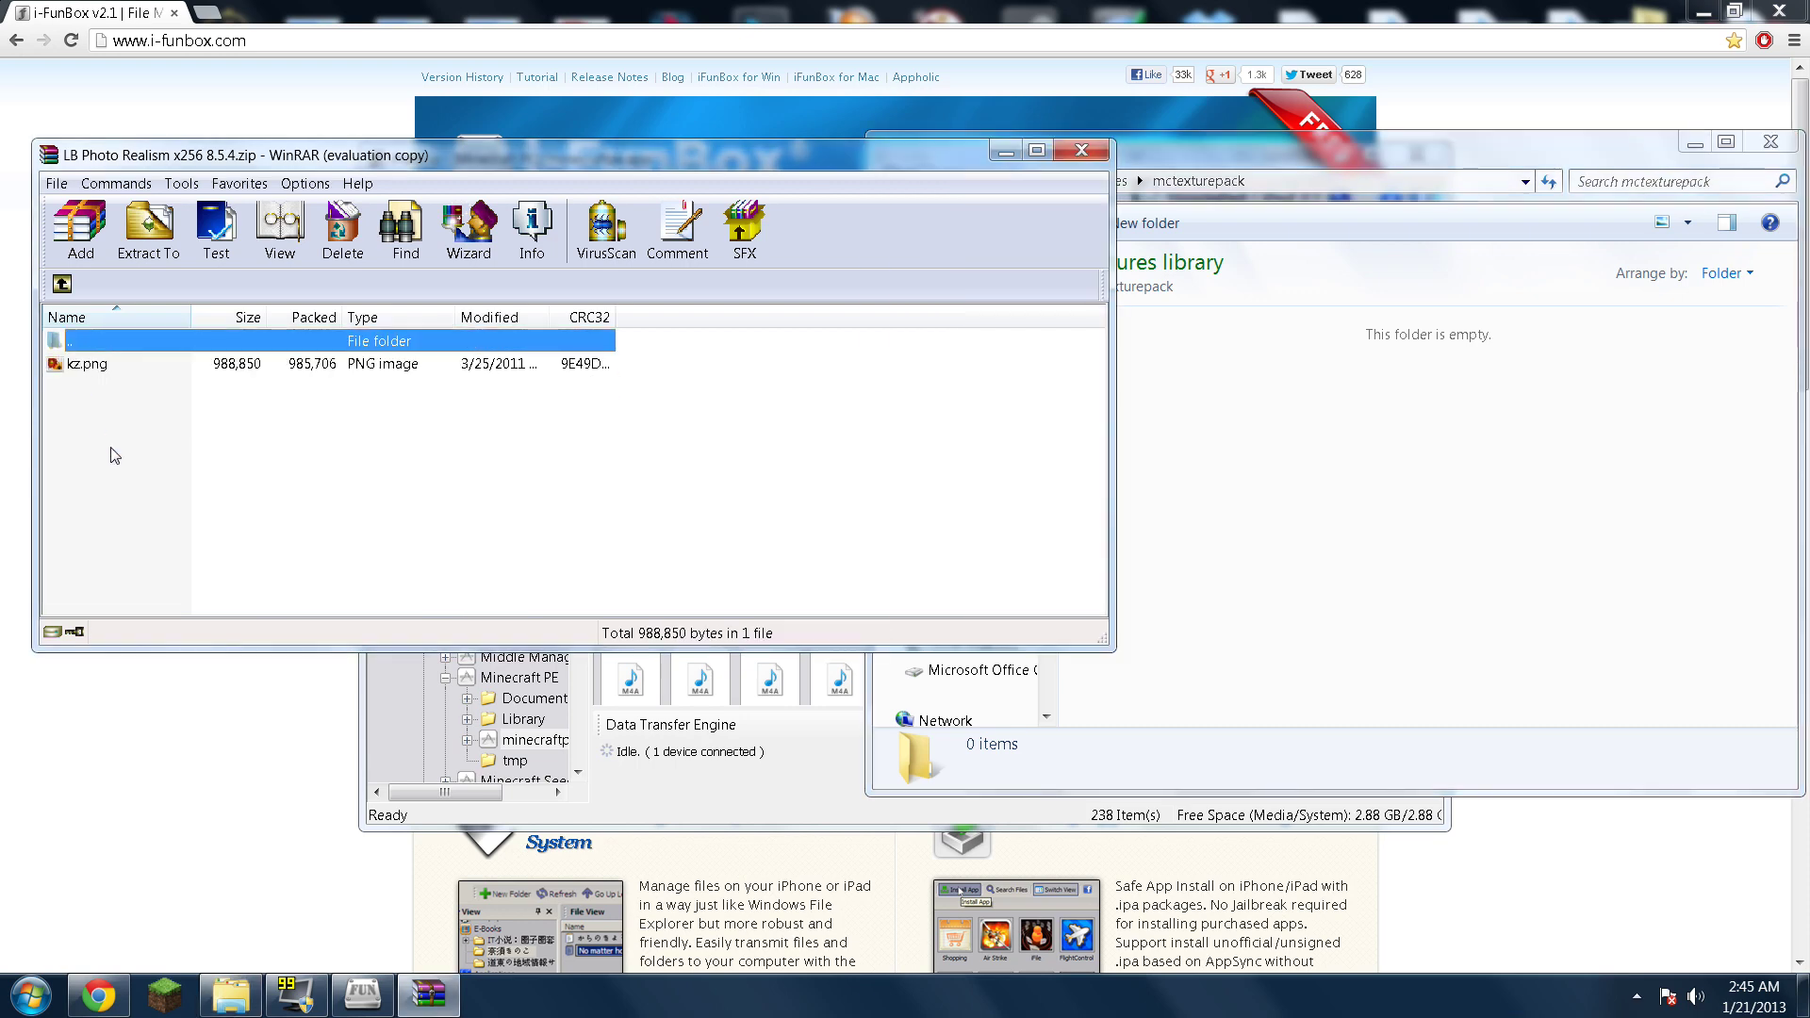
pyautogui.moveTo(509, 364); pyautogui.dragTo(1283, 414)
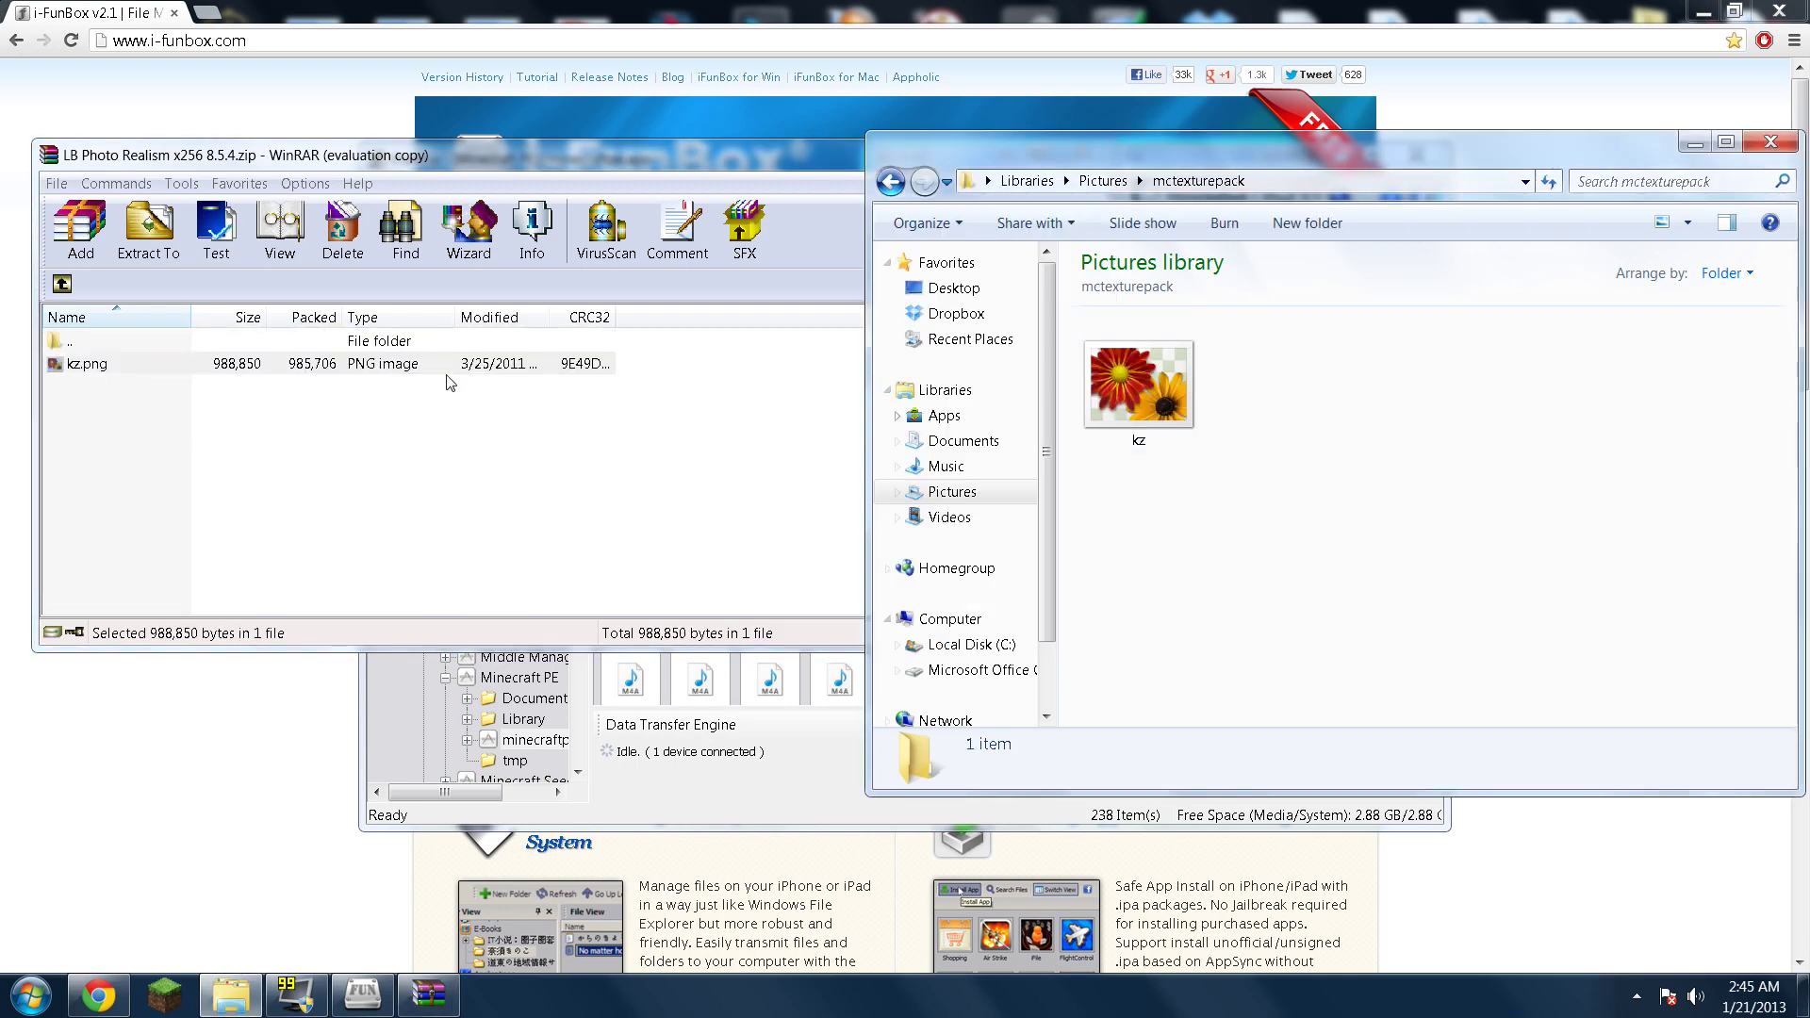
pyautogui.click(80, 298)
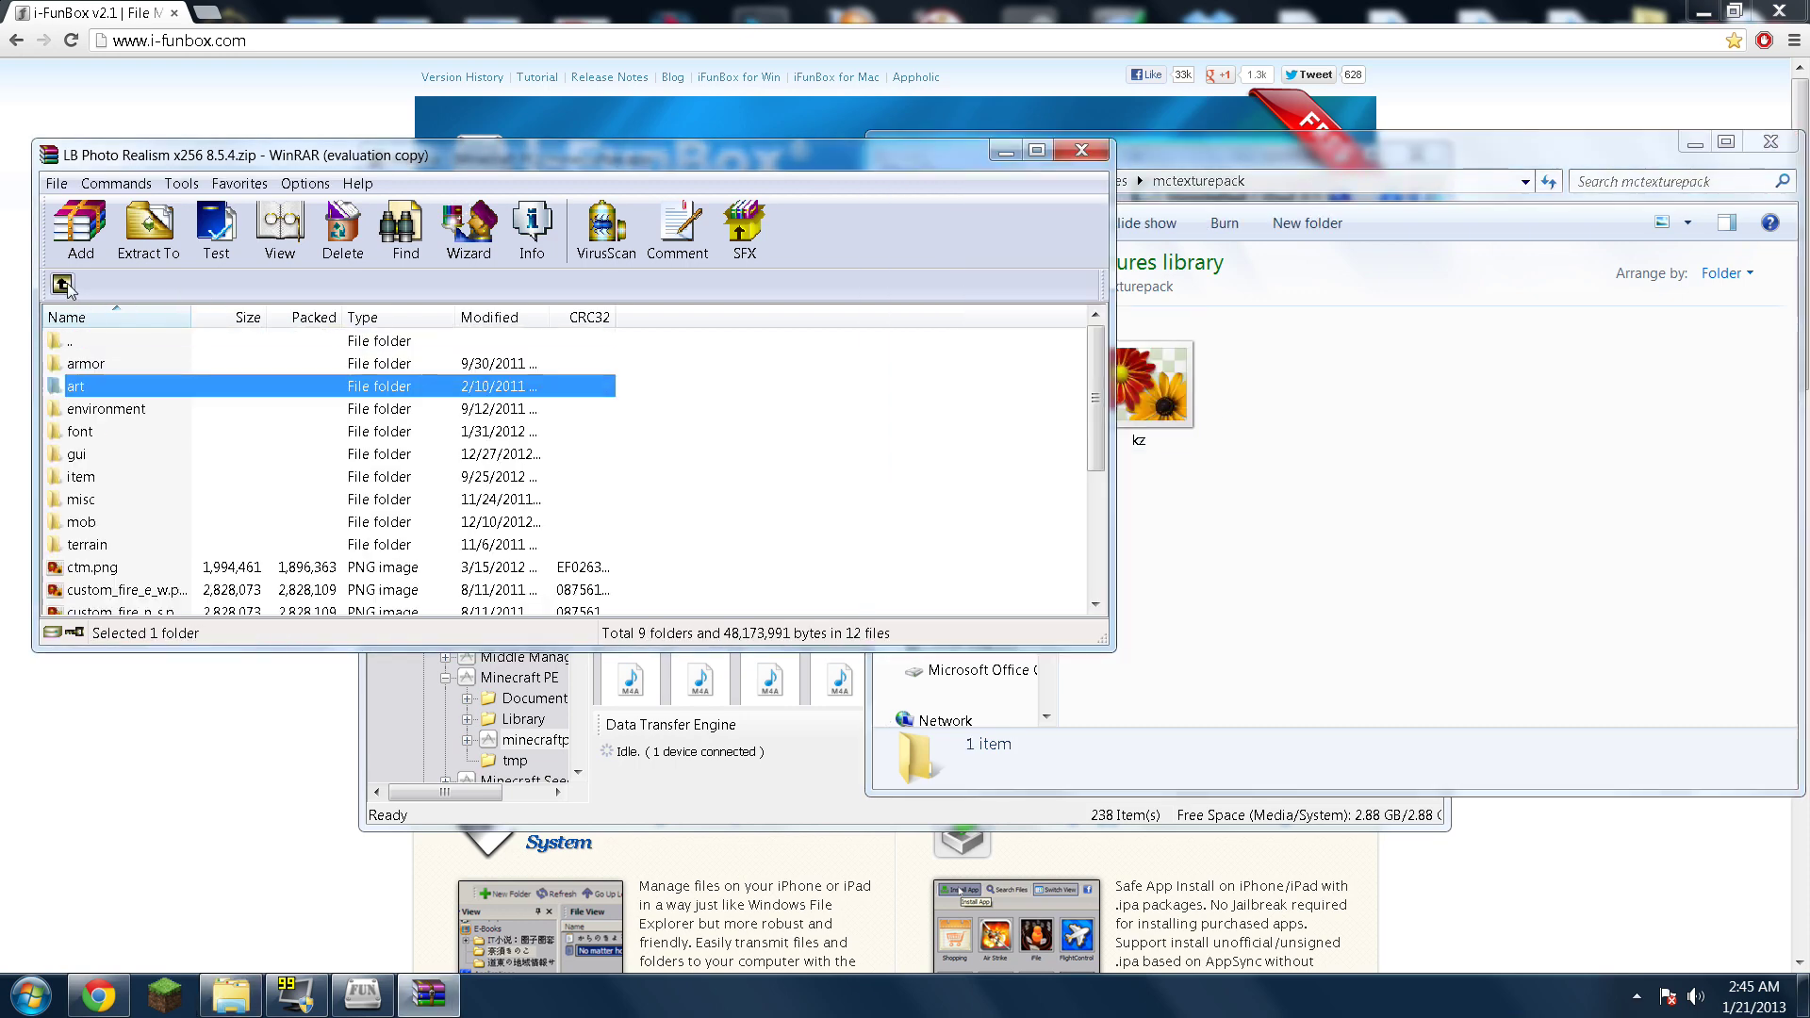
# Check the archive's environment folder, then extract the default image from the font folder into mctexturepack.
pyautogui.doubleClick(112, 418)
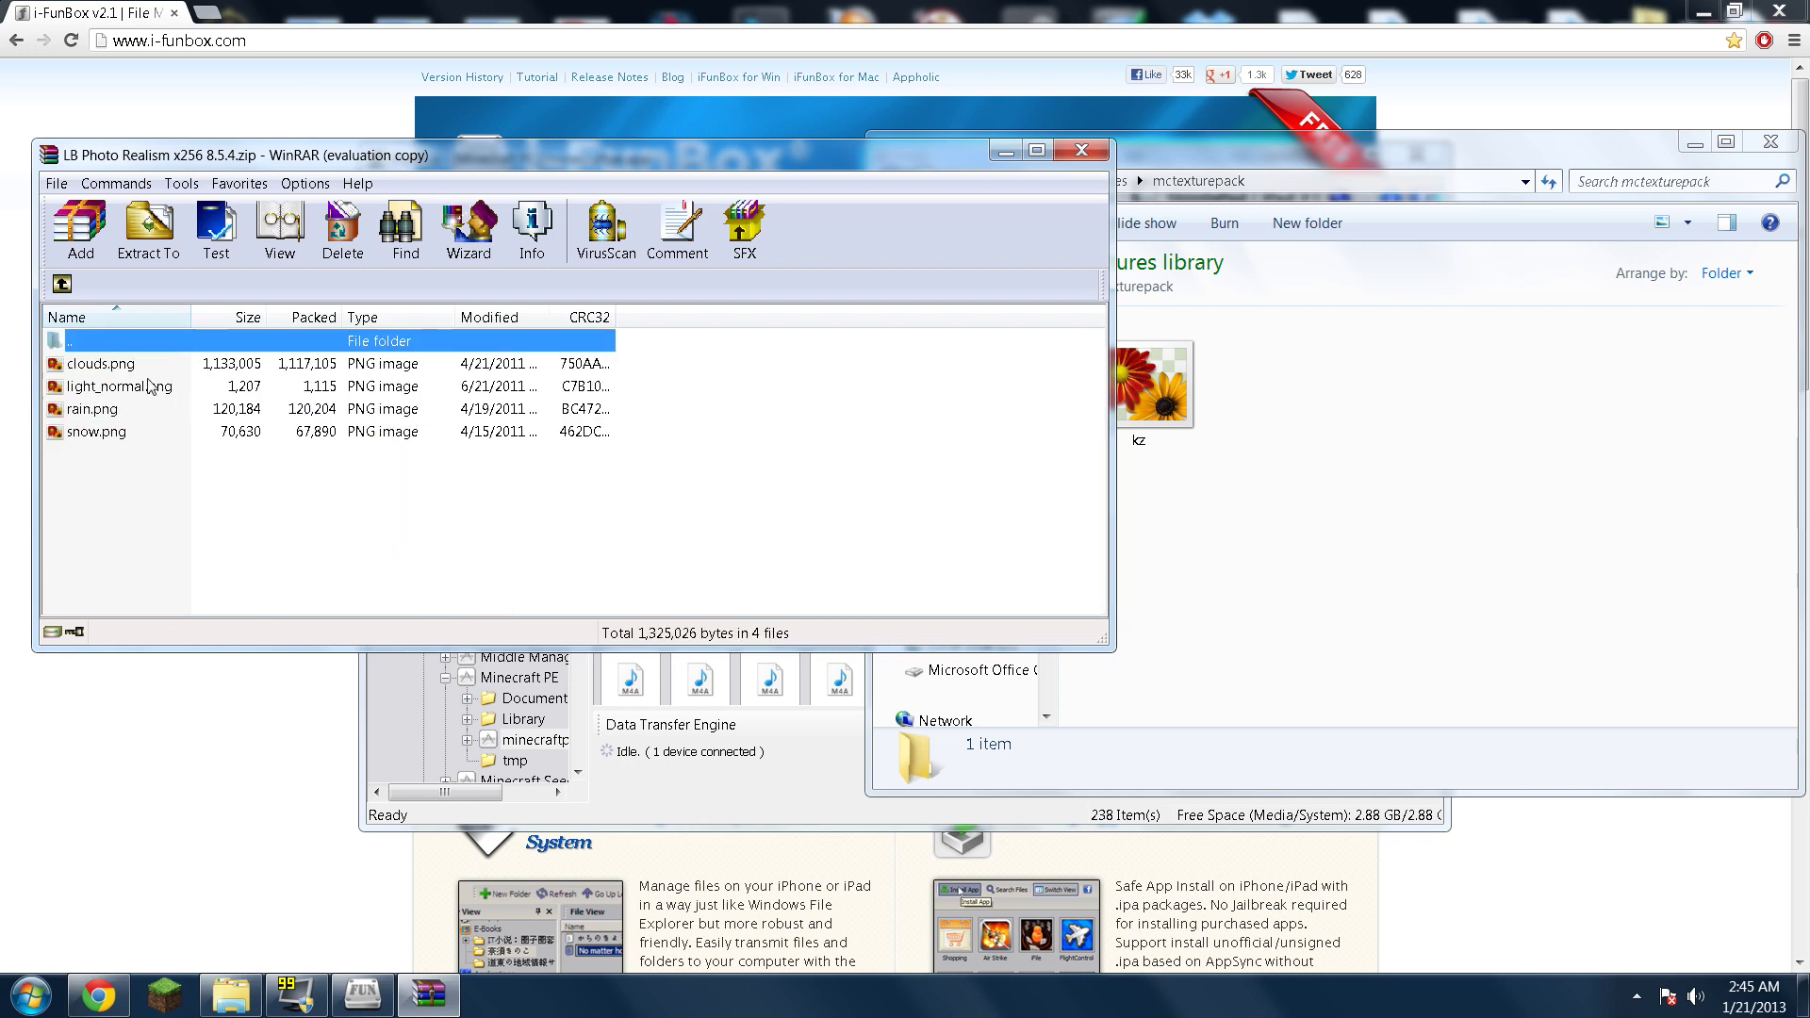
pyautogui.doubleClick(67, 338)
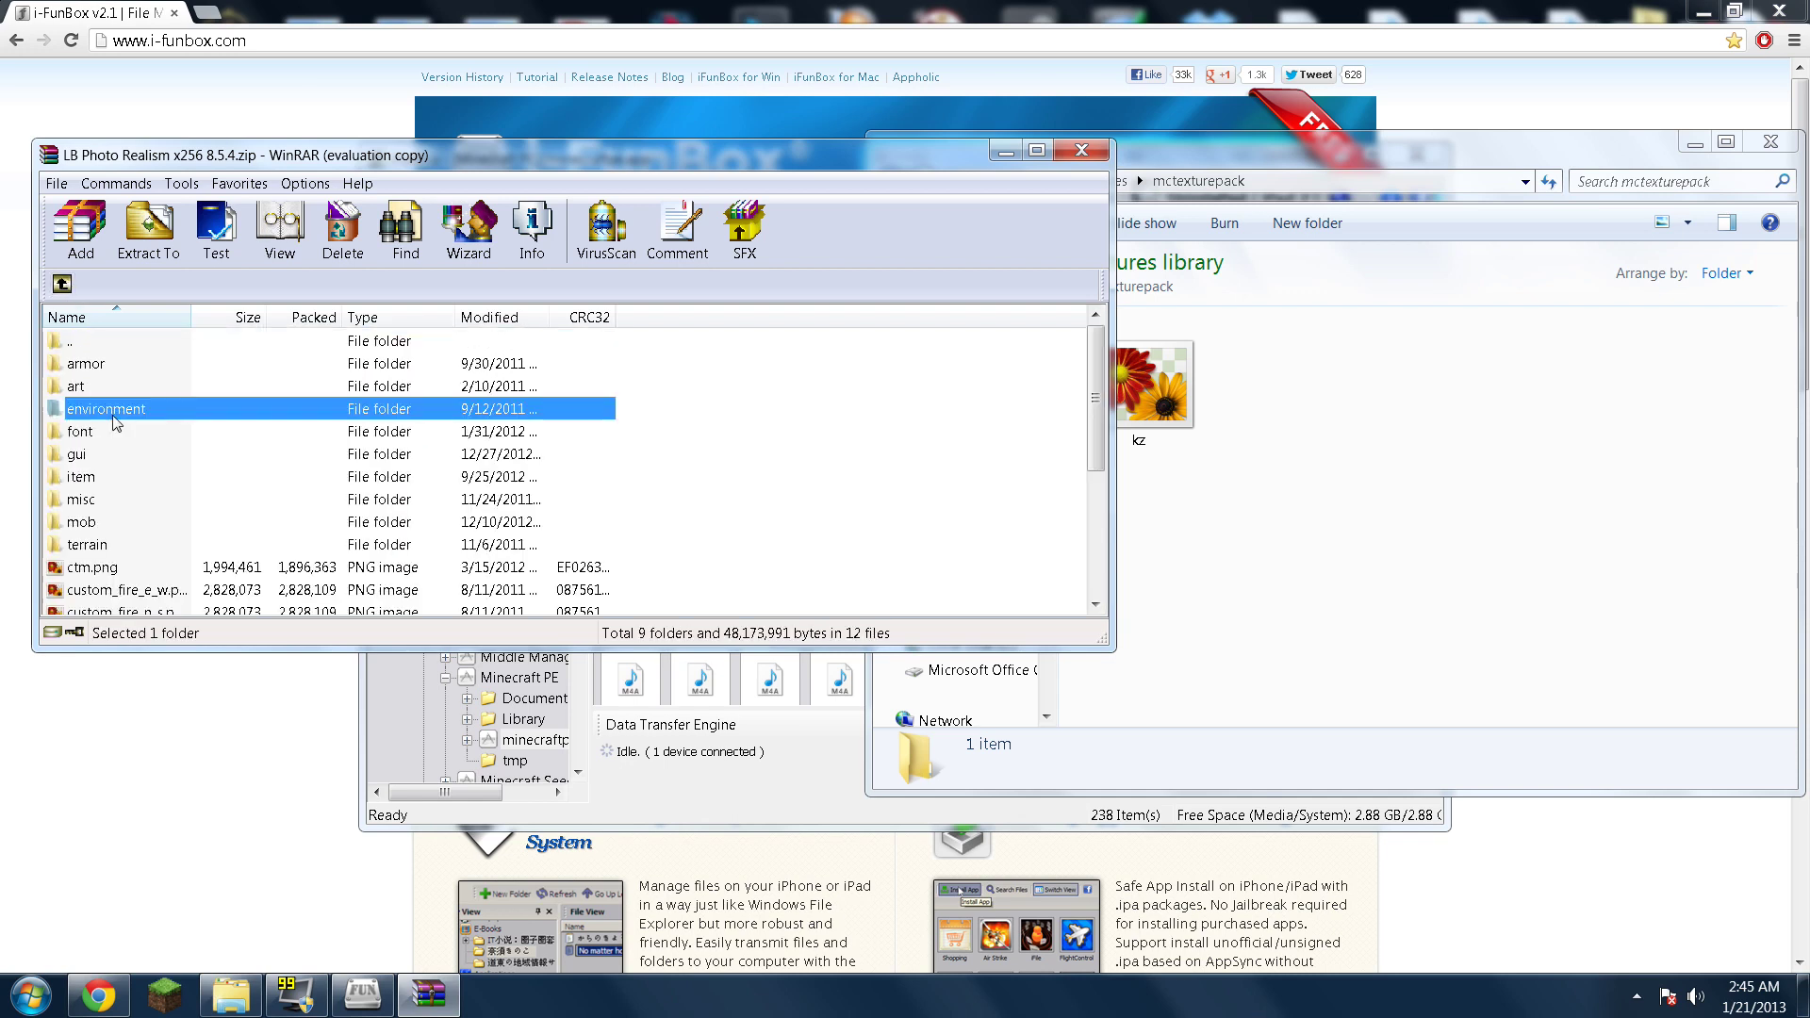
pyautogui.doubleClick(108, 439)
pyautogui.moveTo(112, 364); pyautogui.dragTo(1315, 469)
pyautogui.click(62, 284)
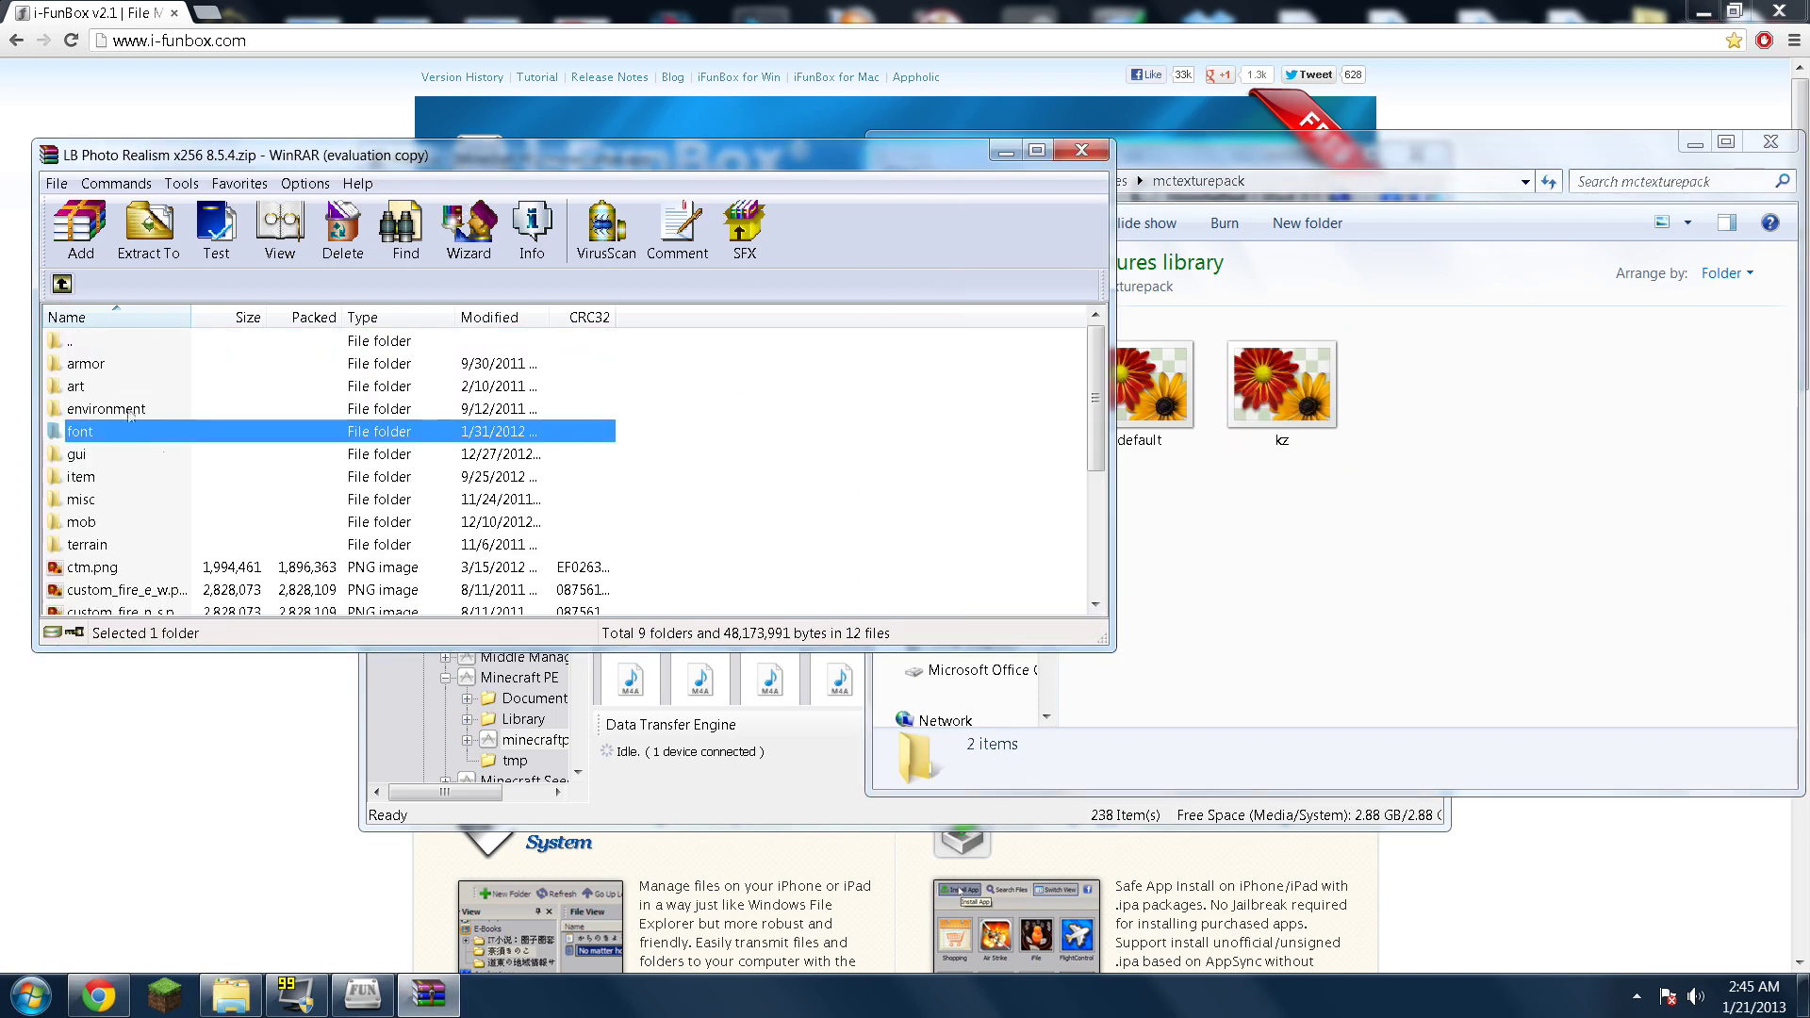
# Extract items.png from the archive's gui folder into mctexturepack and return to the archive's main level.
pyautogui.doubleClick(76, 455)
pyautogui.moveTo(113, 571); pyautogui.dragTo(1402, 429)
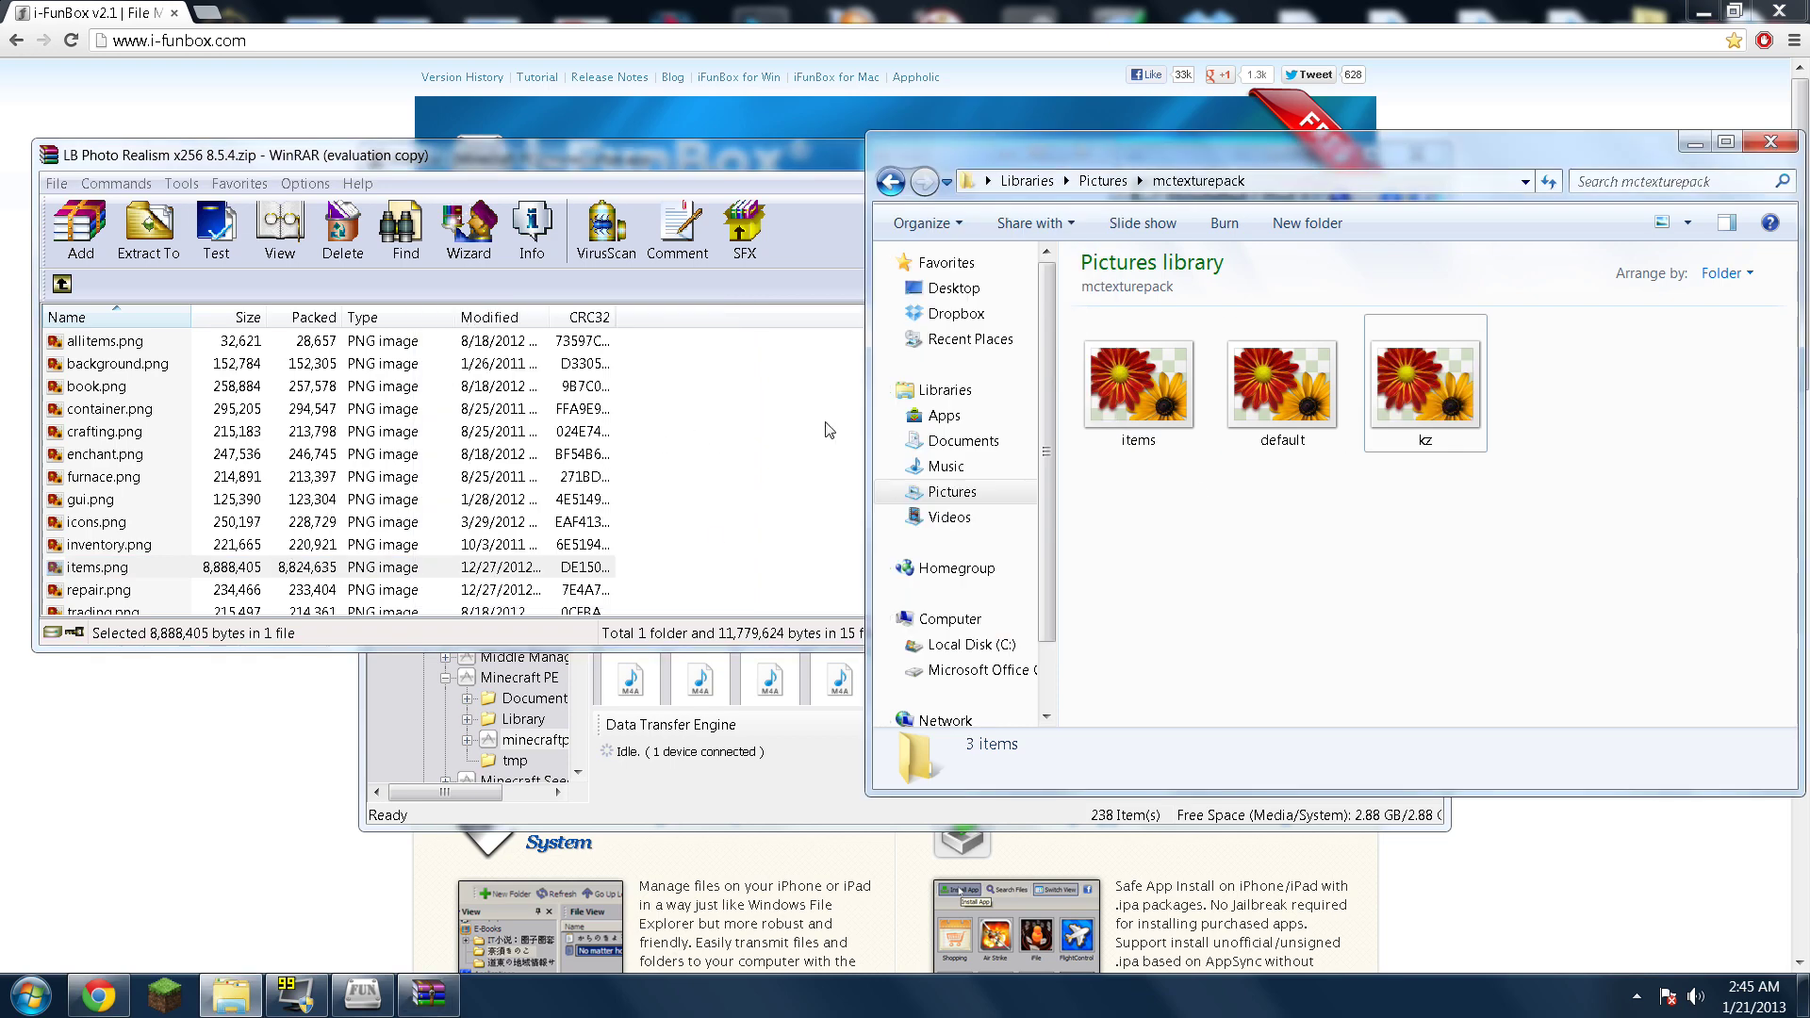
pyautogui.click(828, 430)
pyautogui.scroll(-1, 1096, 443)
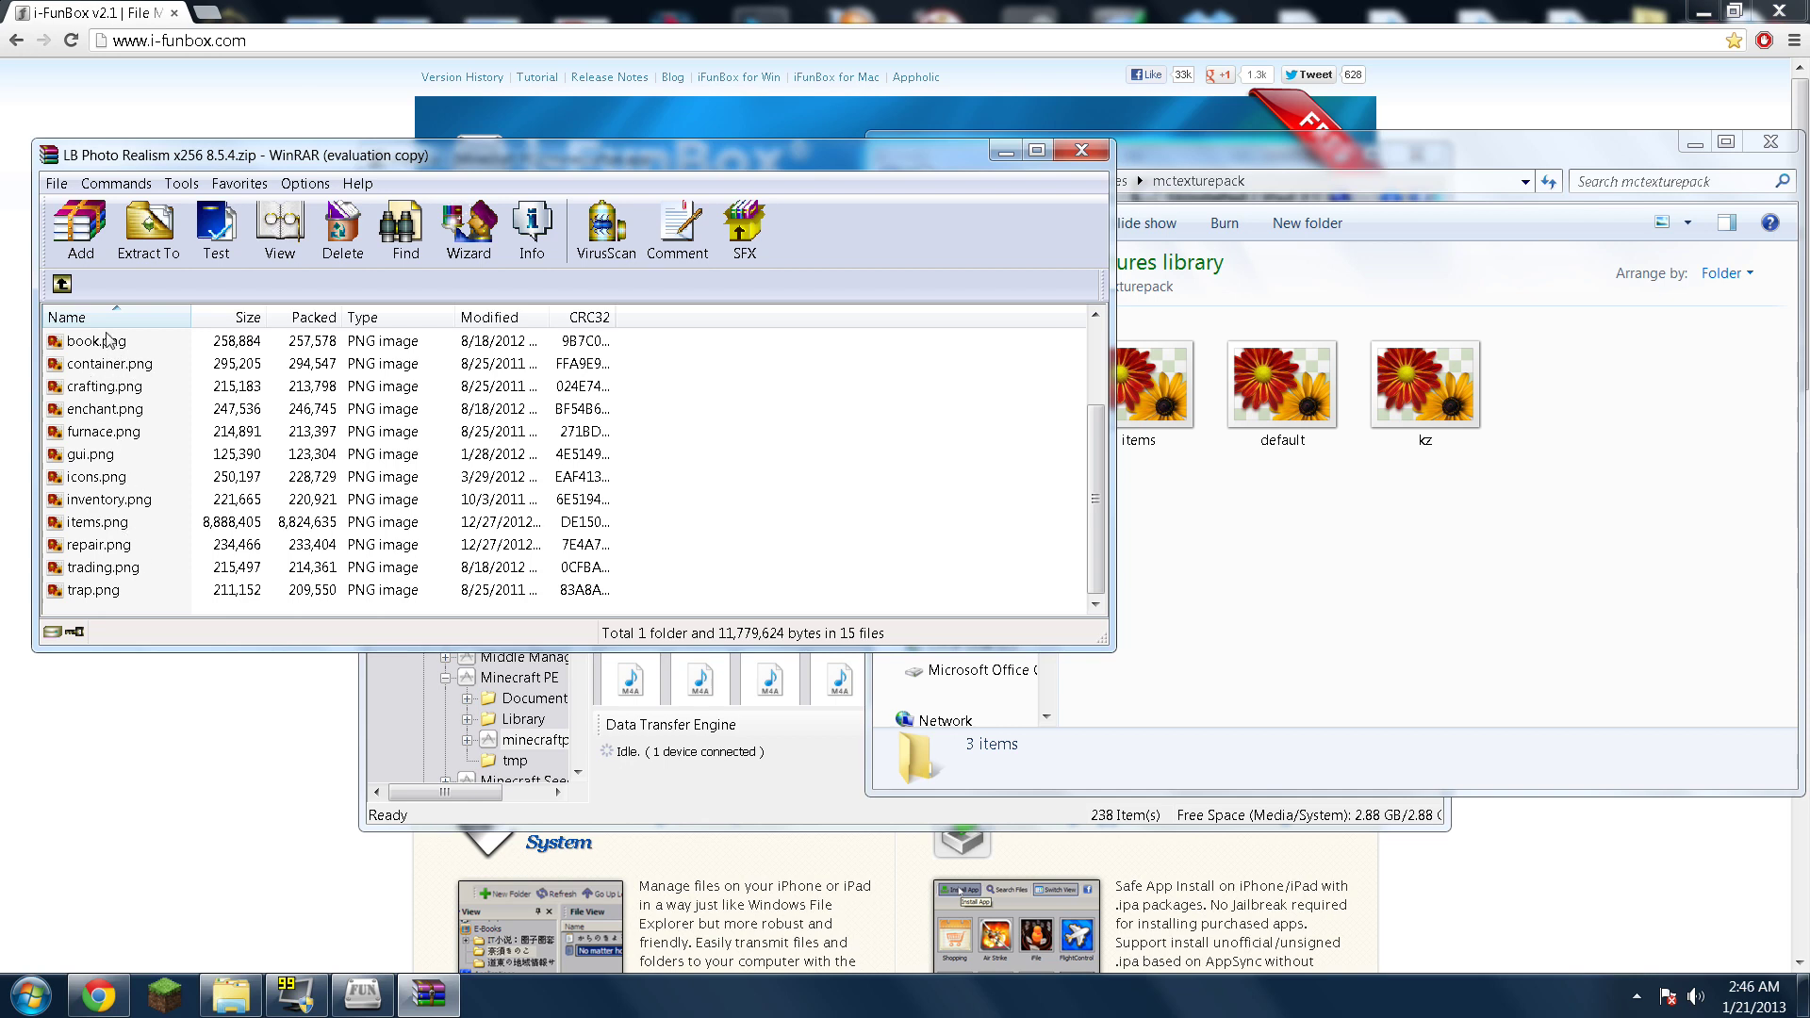
pyautogui.click(61, 283)
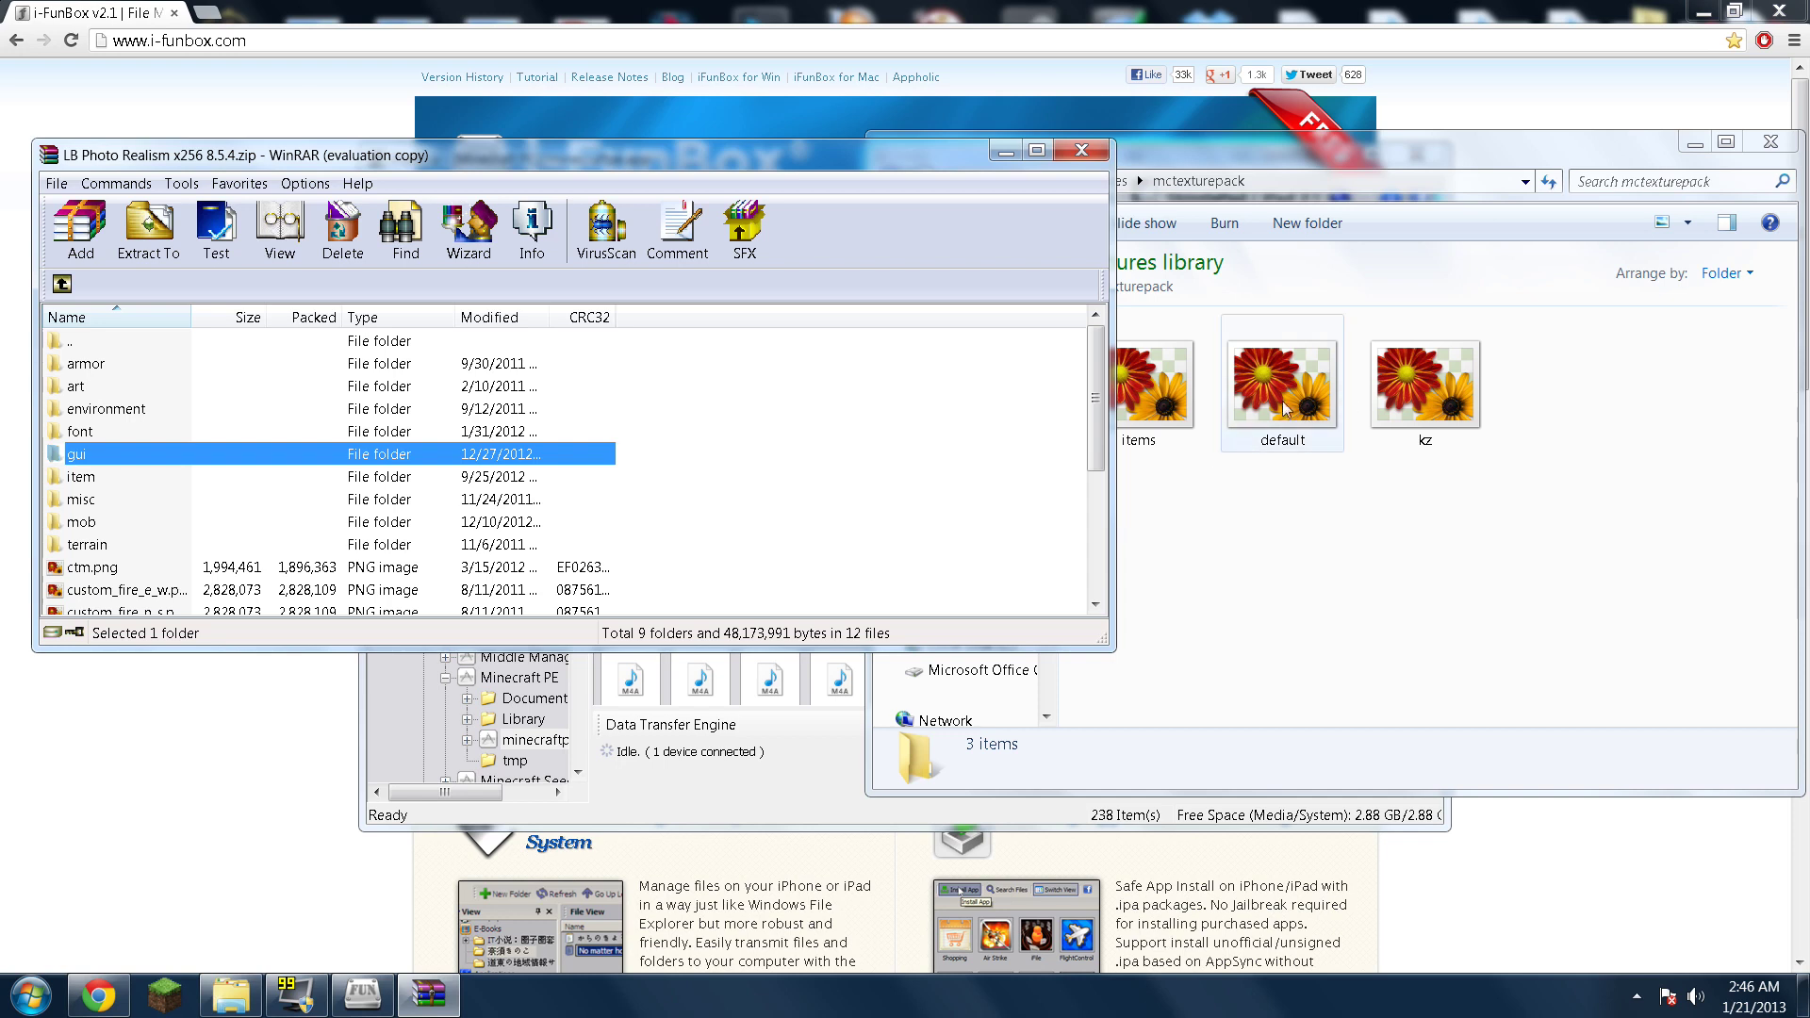
# Extract arrows.png and chest.png from the archive's item folder into mctexturepack and go back up one level.
pyautogui.doubleClick(98, 479)
pyautogui.click(111, 368)
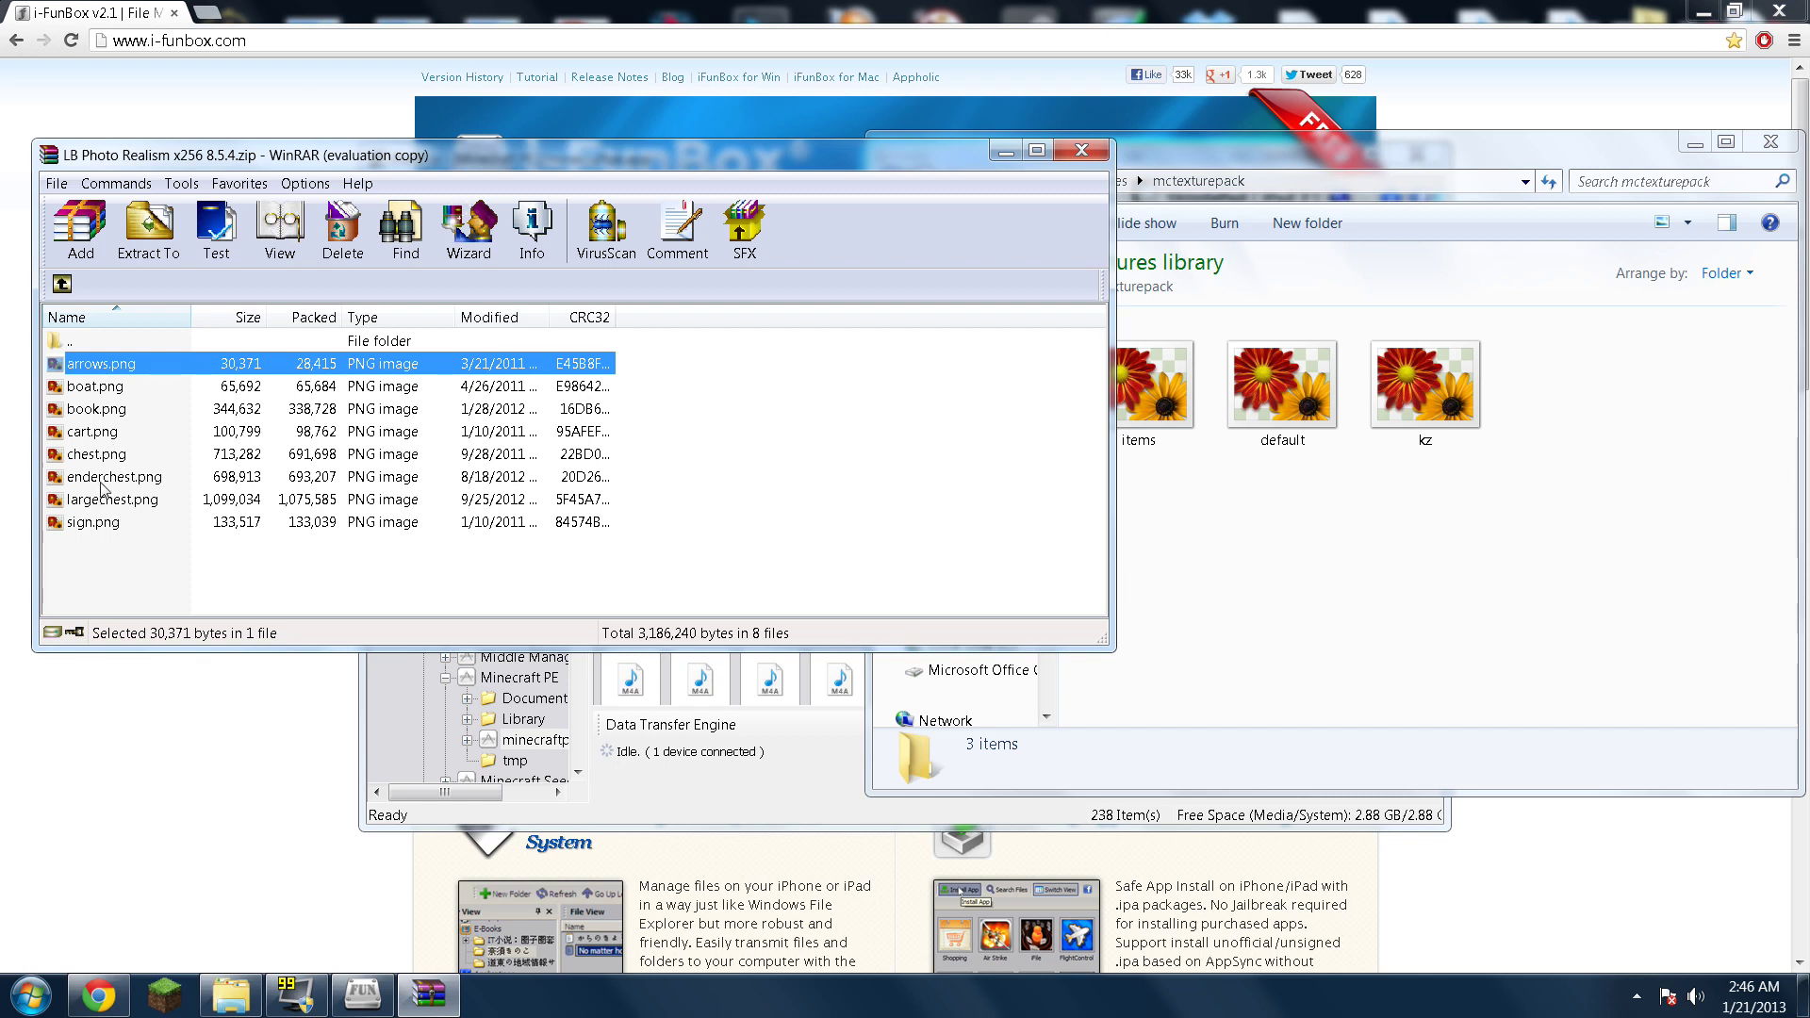
pyautogui.keyDown('ctrl'); pyautogui.click(129, 458); pyautogui.keyUp('ctrl')
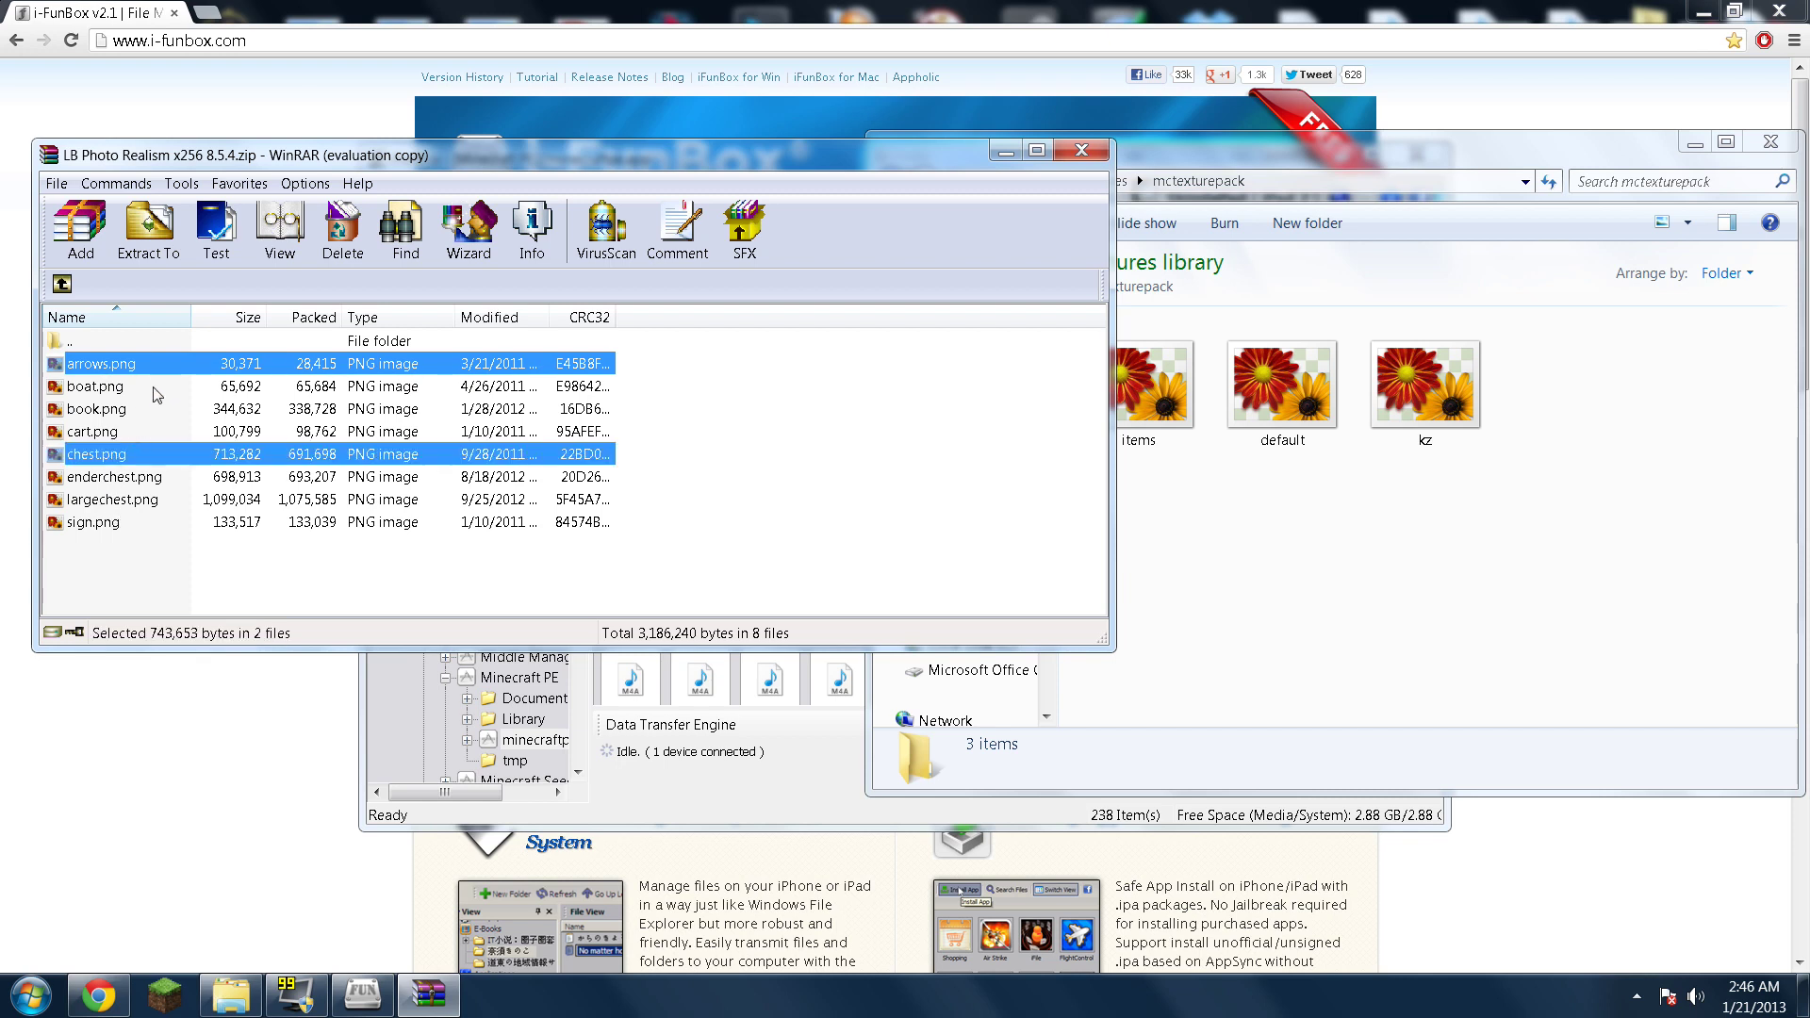
pyautogui.moveTo(143, 367); pyautogui.dragTo(1354, 557)
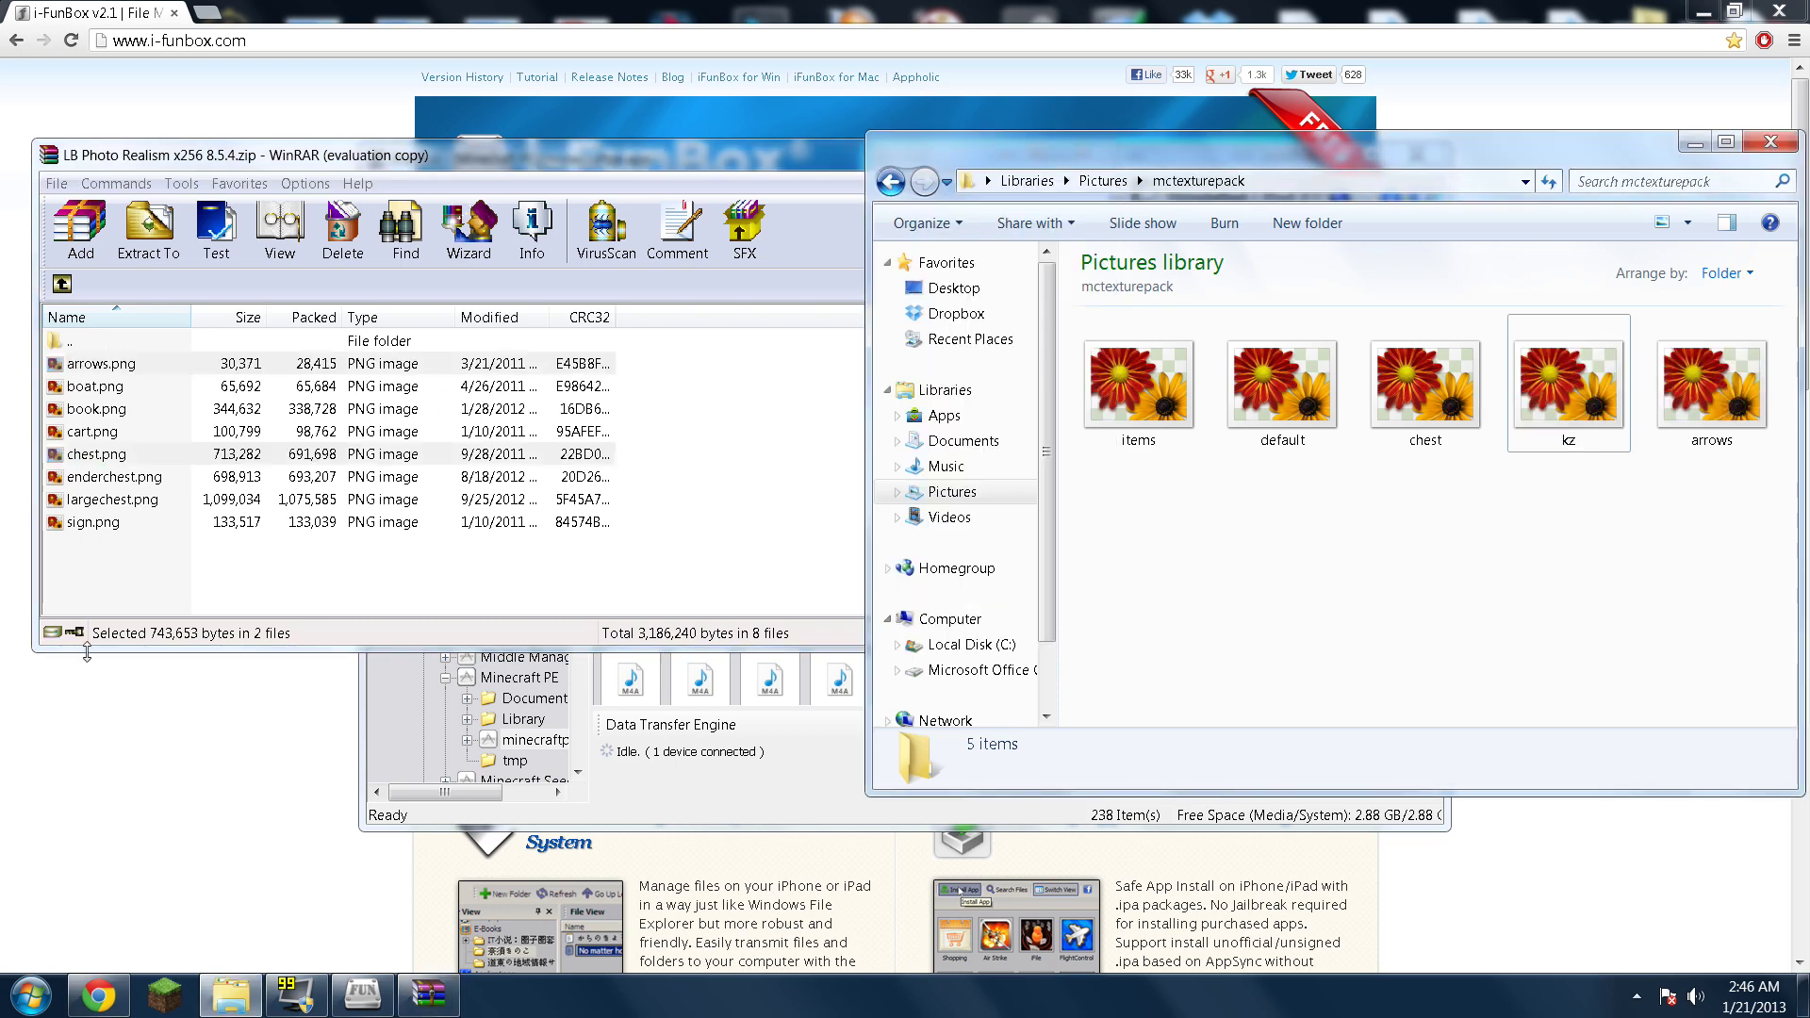
pyautogui.click(62, 284)
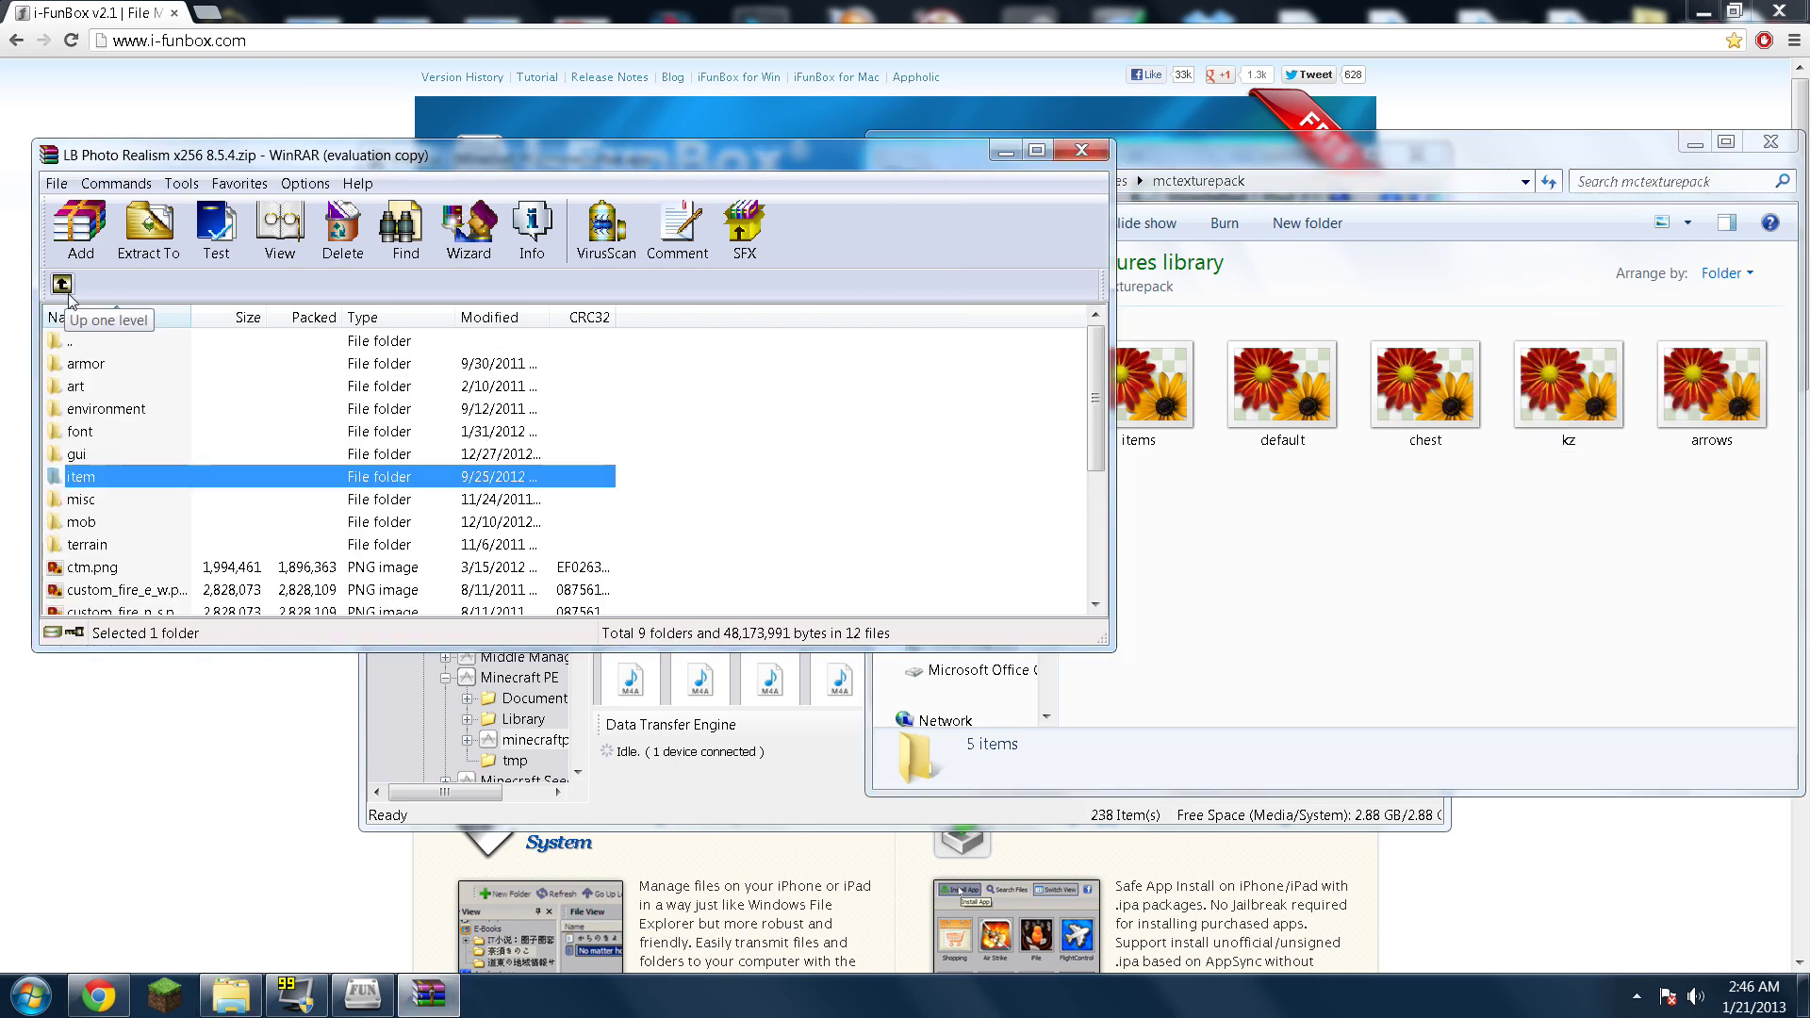
# Extract explosion.png and water.png from the archive's misc folder into mctexturepack, then leave the misc folder.
pyautogui.doubleClick(84, 501)
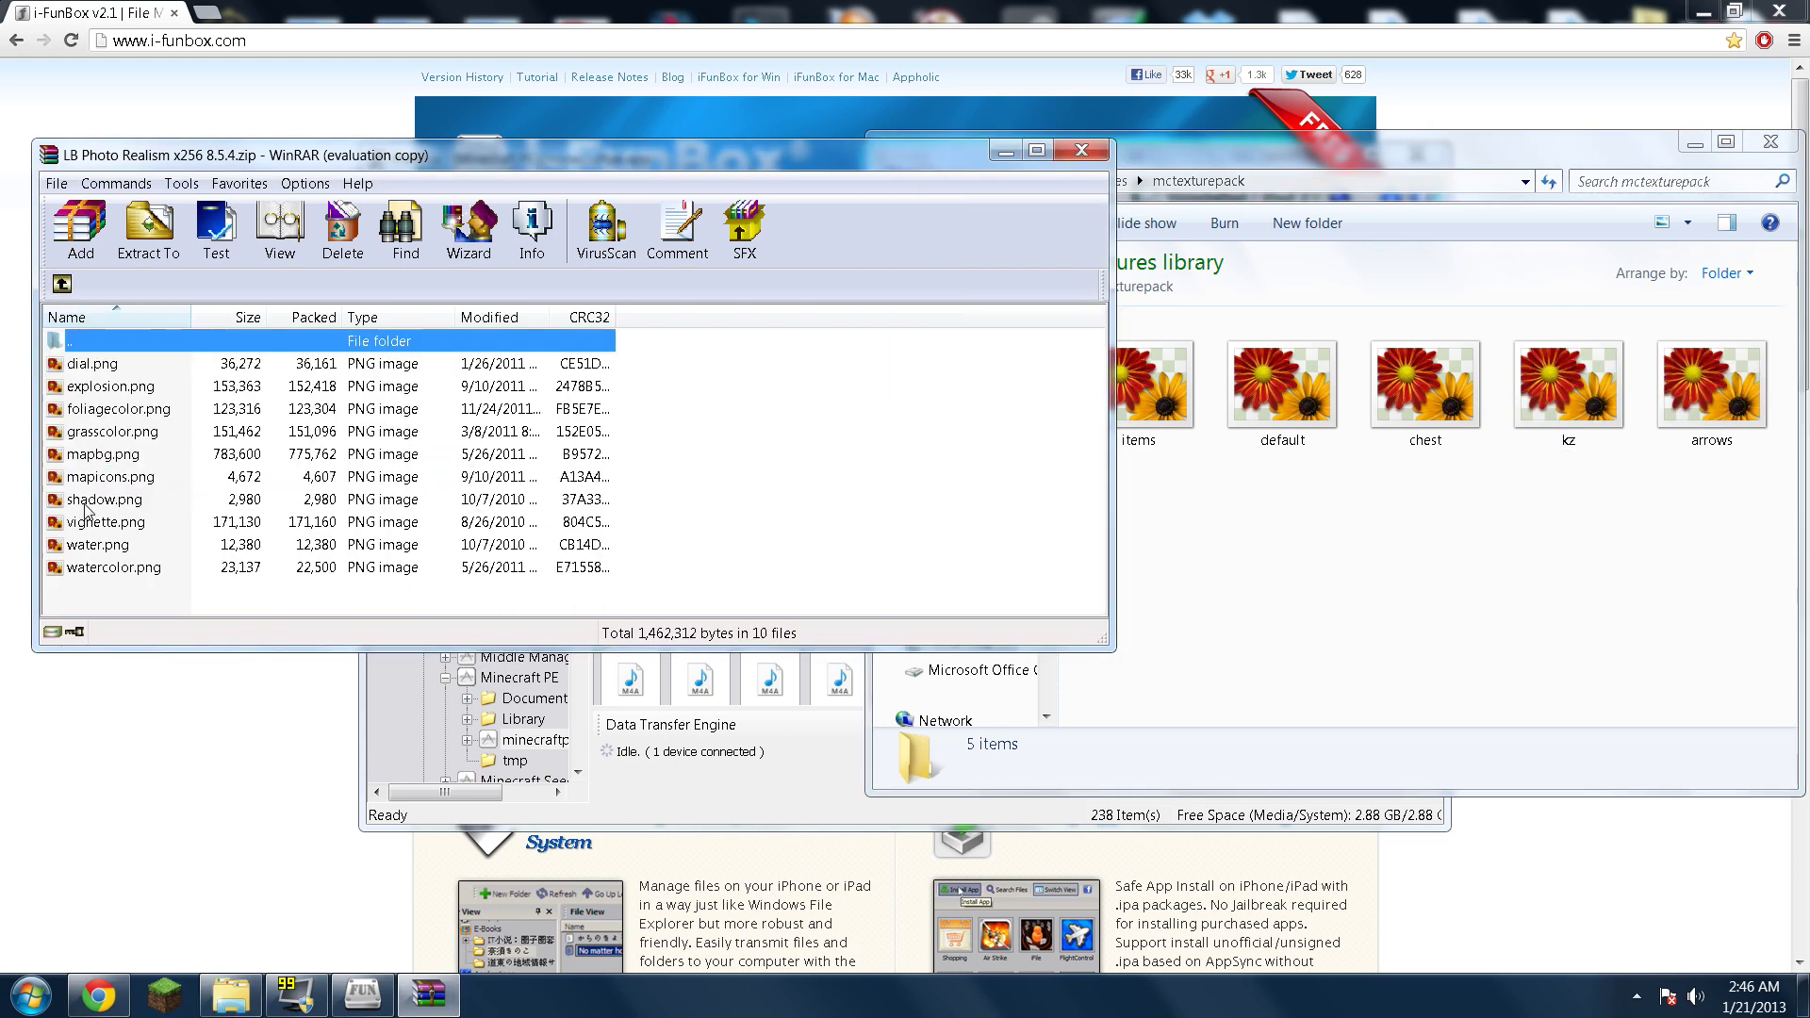
pyautogui.click(118, 396)
pyautogui.moveTo(105, 392); pyautogui.dragTo(1354, 567)
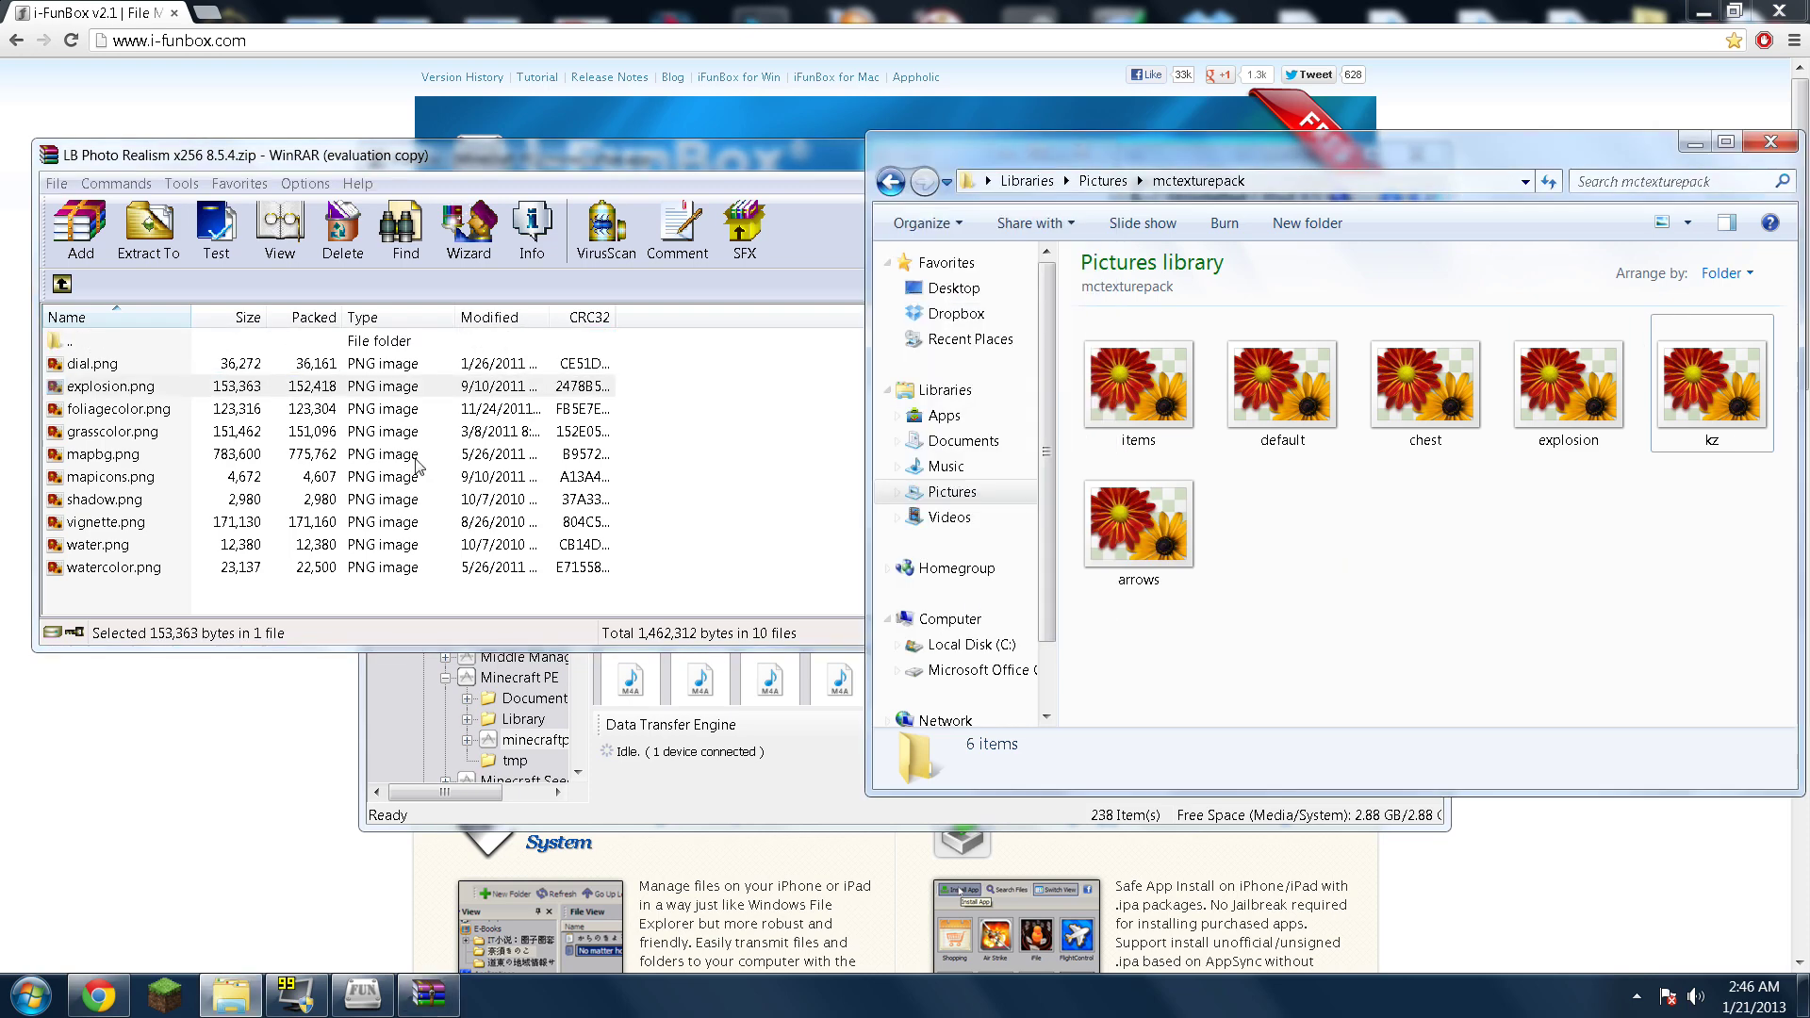
pyautogui.moveTo(98, 545); pyautogui.dragTo(1546, 546)
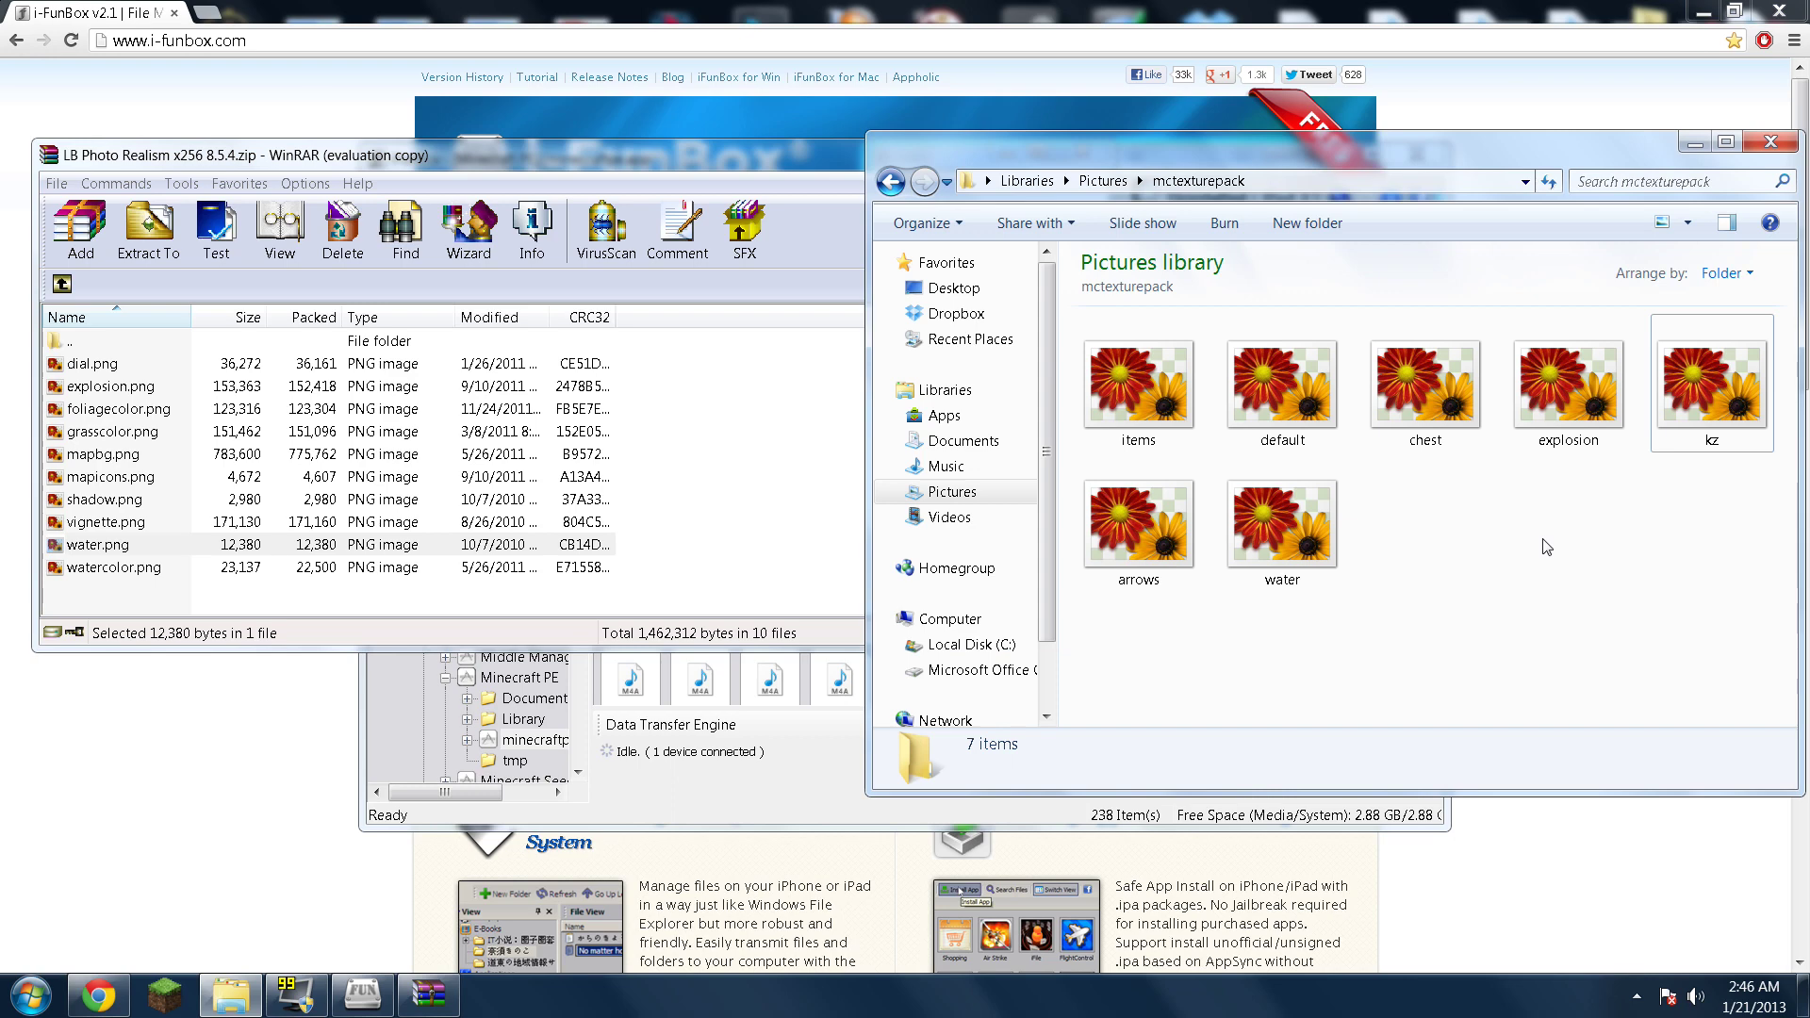
pyautogui.click(61, 284)
# Open the archive's mob folder and select char.png, chicken.png, cow.png and creeper.png.
pyautogui.doubleClick(106, 524)
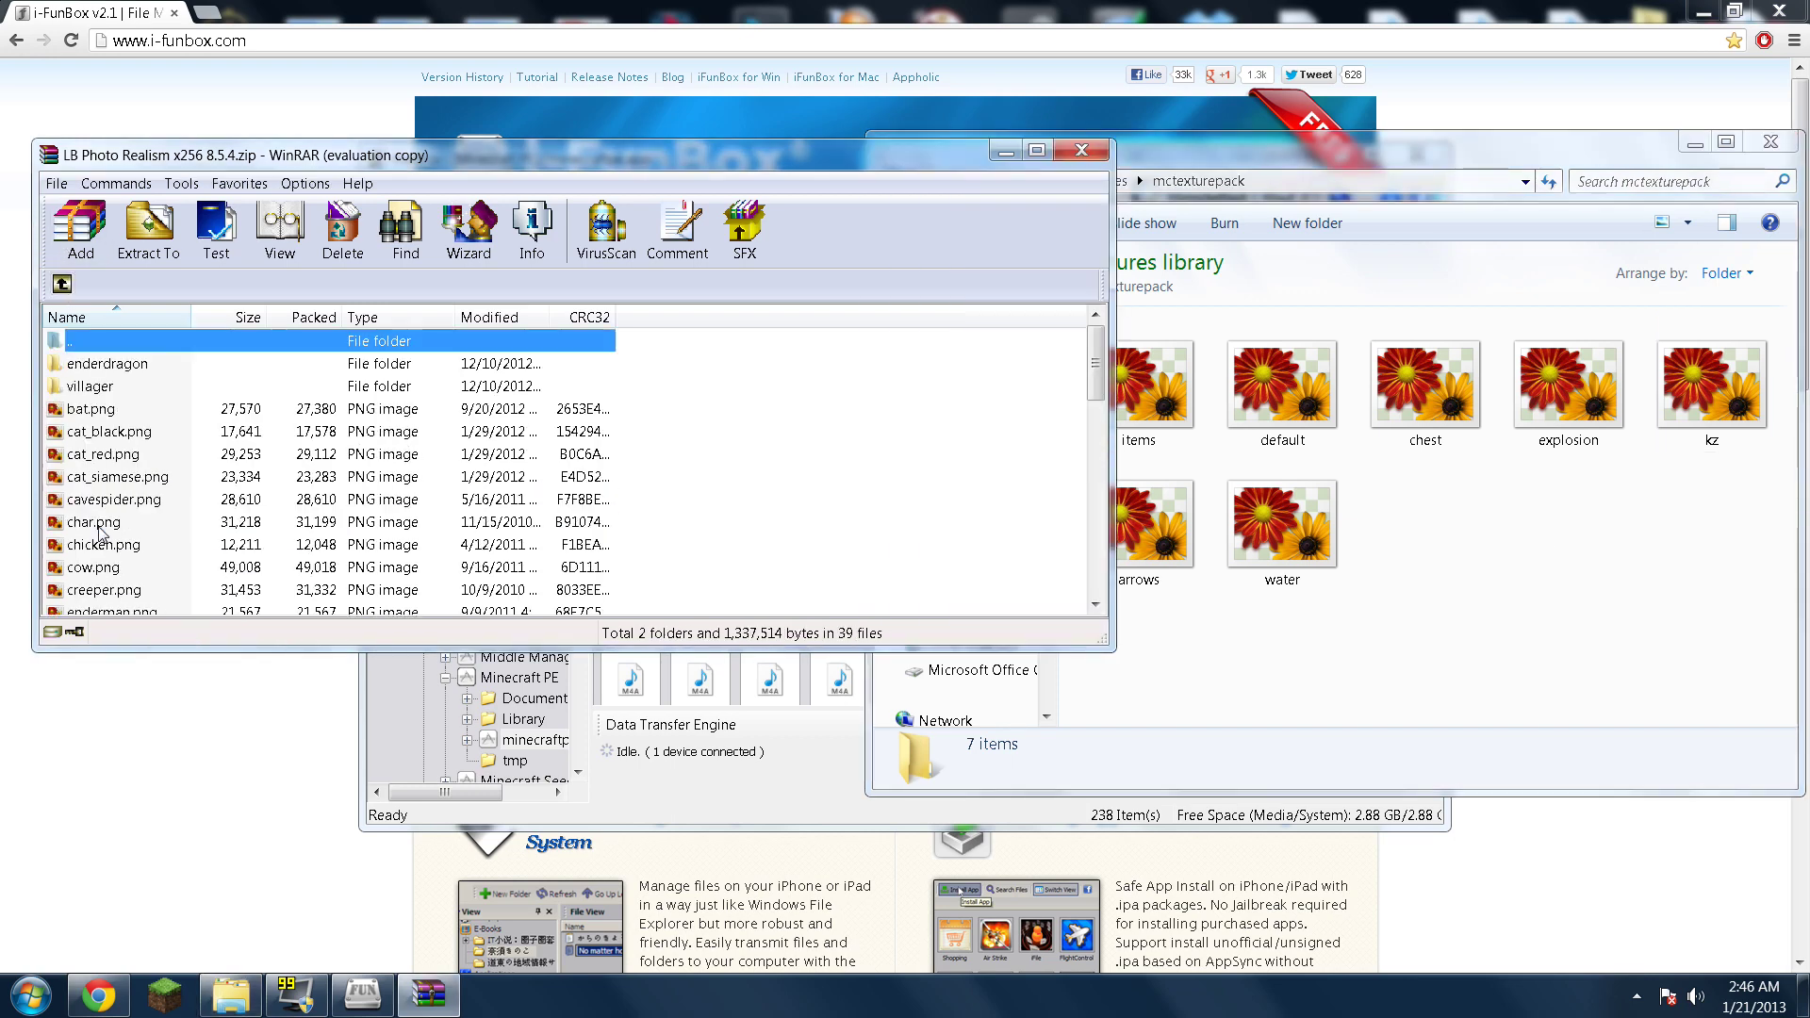
pyautogui.scroll(-2, 110, 481)
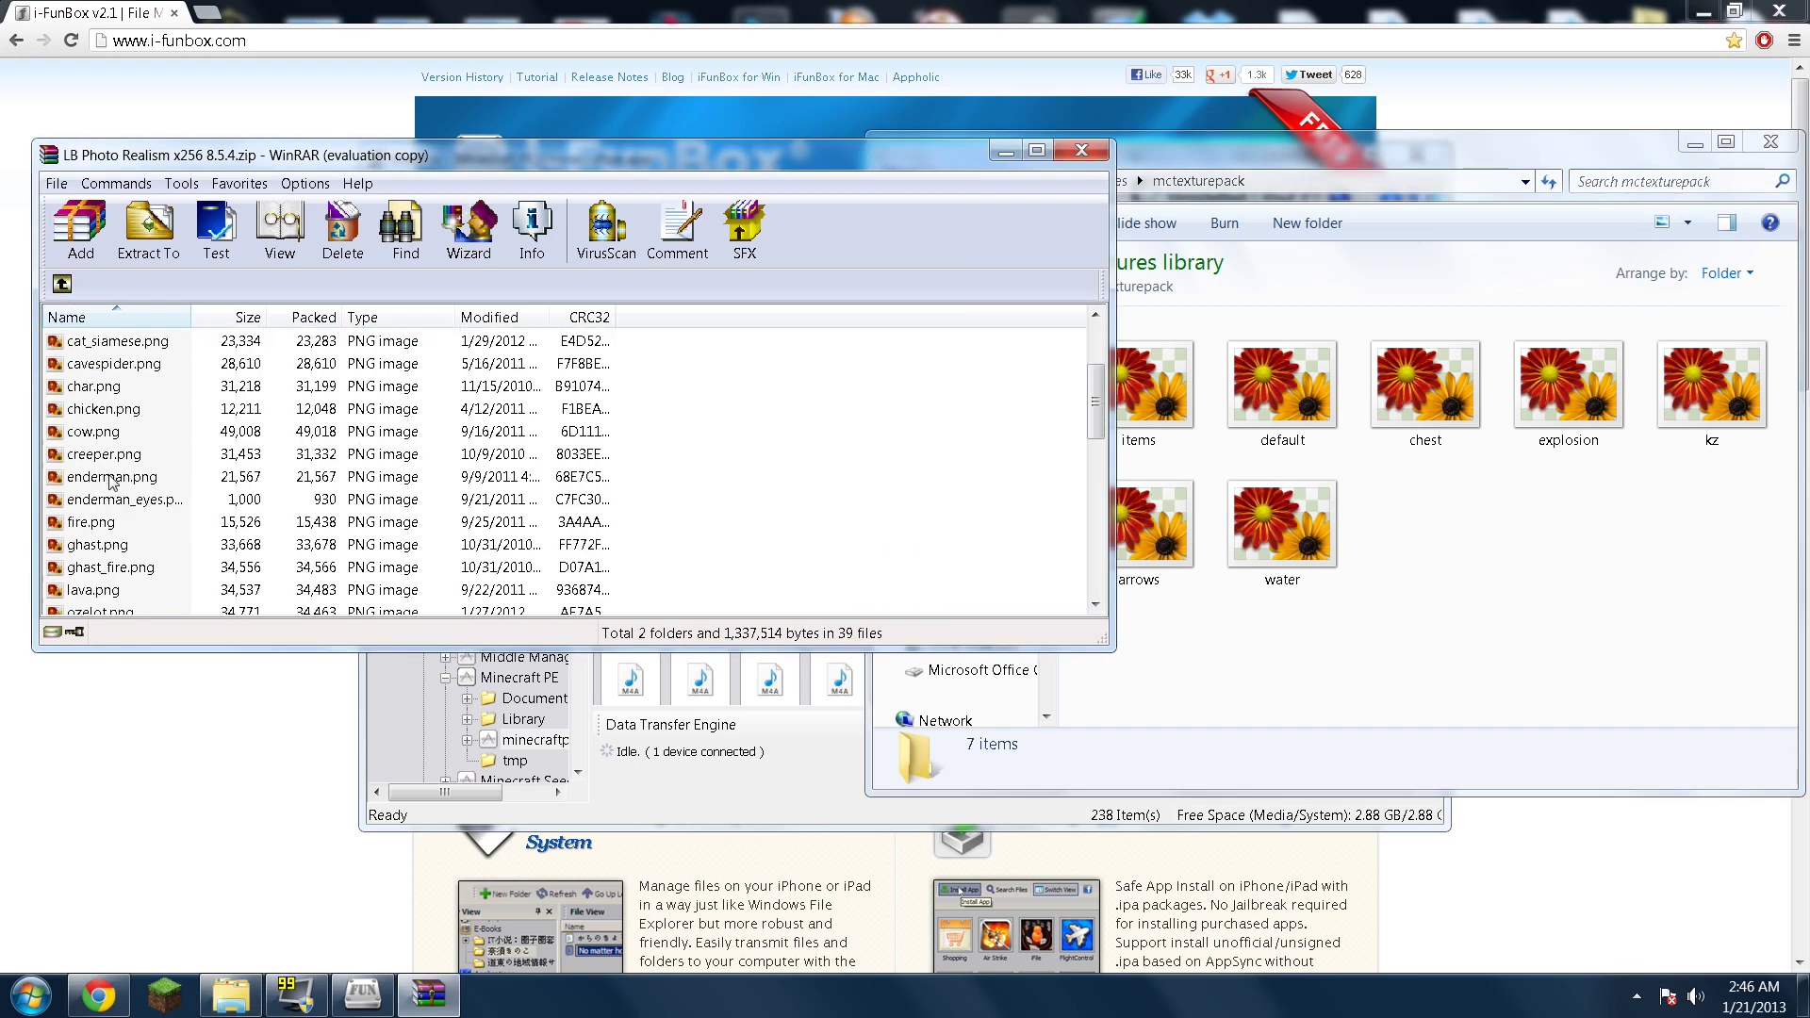
pyautogui.click(99, 388)
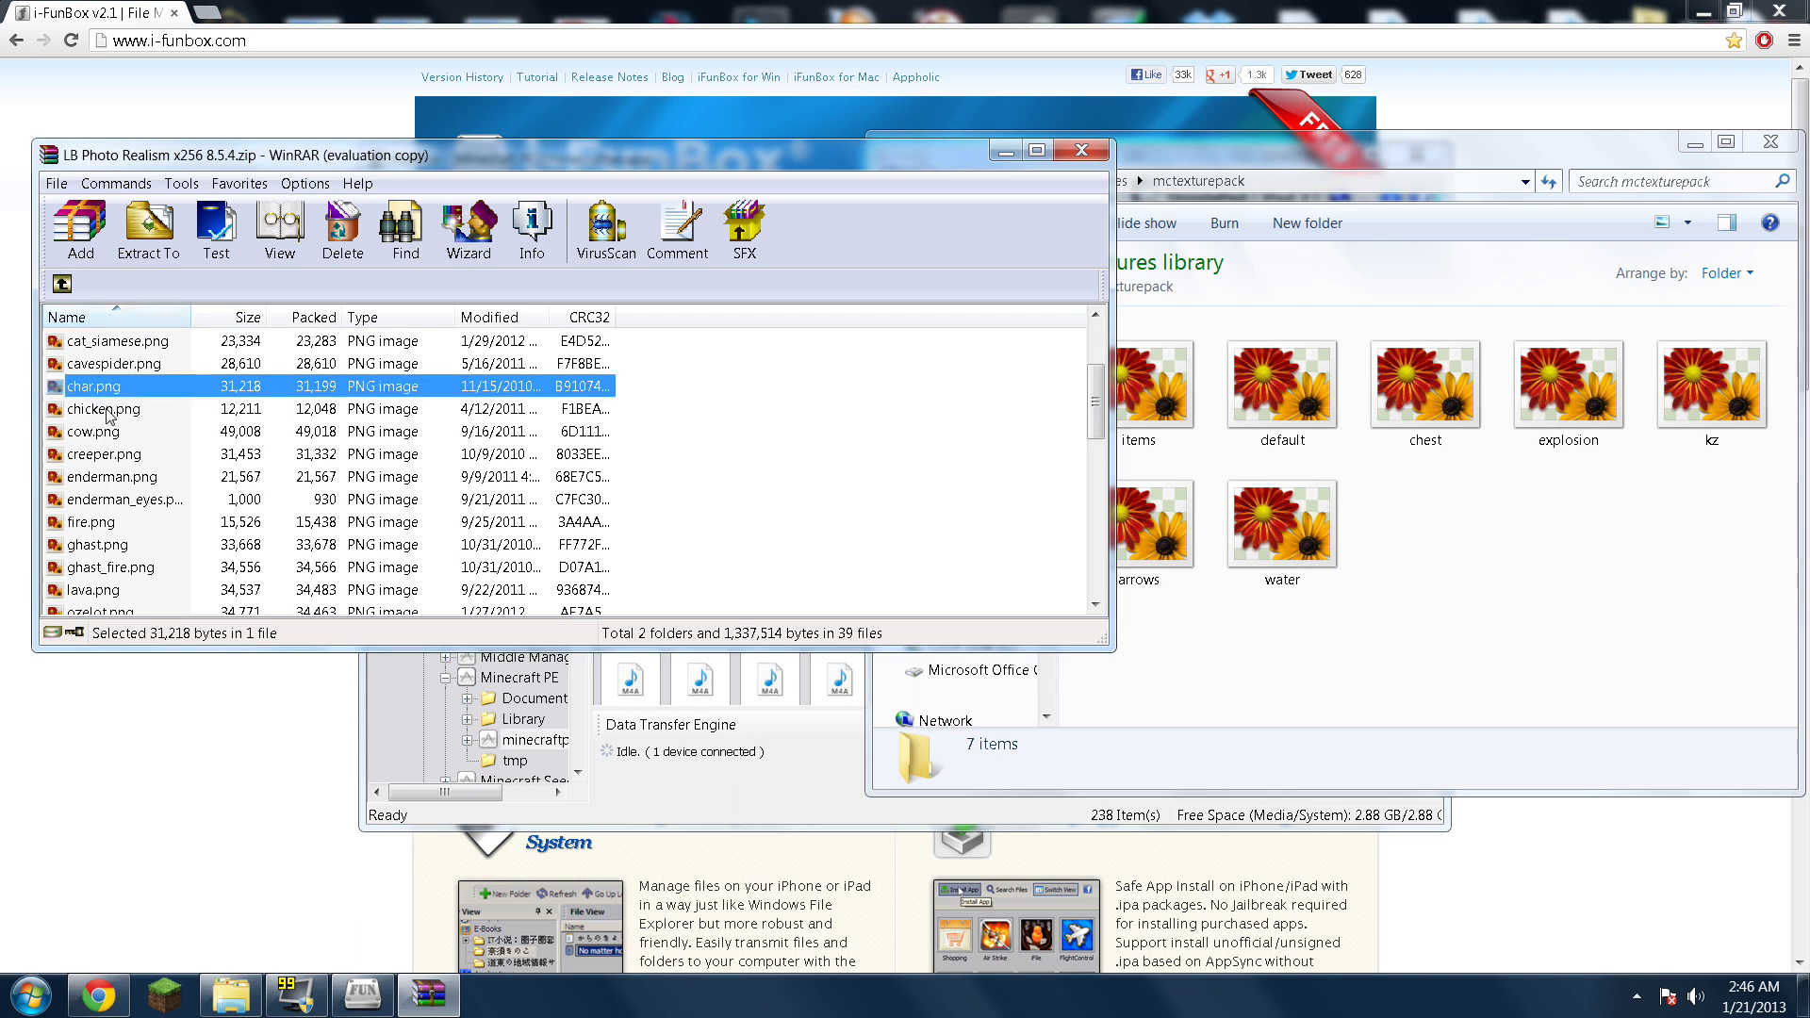
pyautogui.keyDown('shift'); pyautogui.click(106, 412); pyautogui.keyUp('shift')
pyautogui.keyDown('shift'); pyautogui.click(103, 438); pyautogui.keyUp('shift')
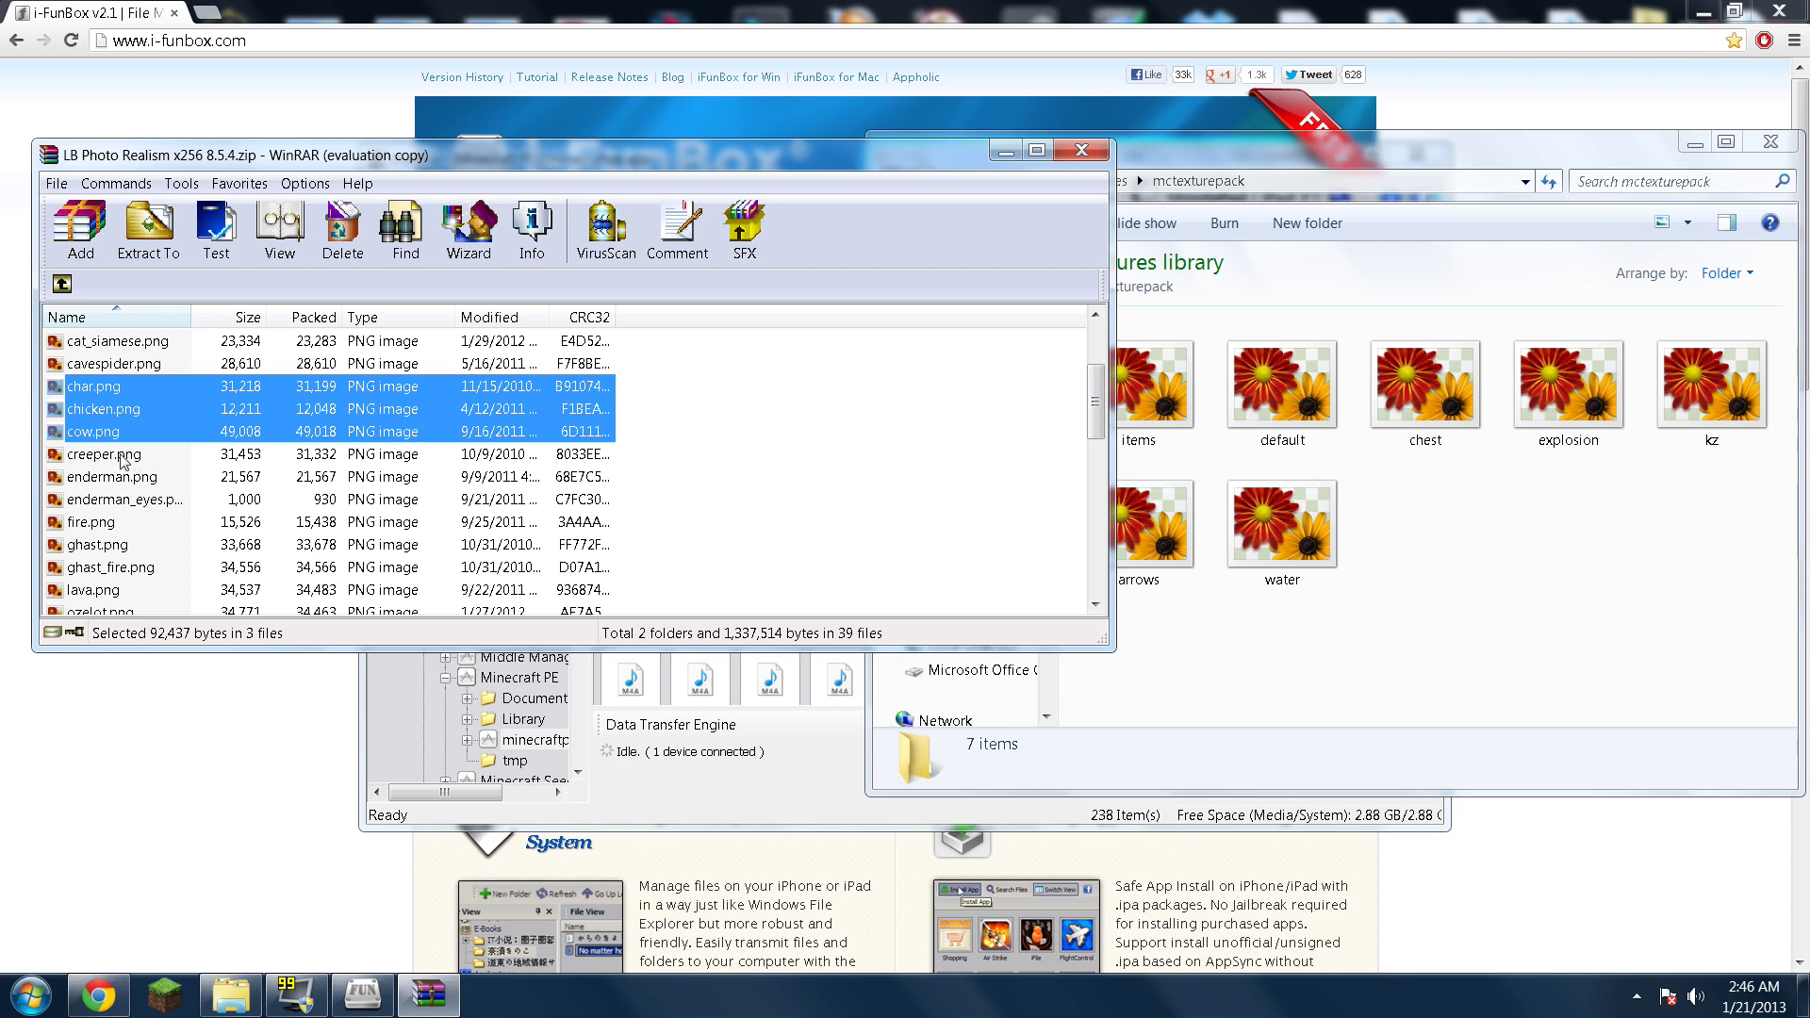
pyautogui.keyDown('shift'); pyautogui.click(122, 456); pyautogui.keyUp('shift')
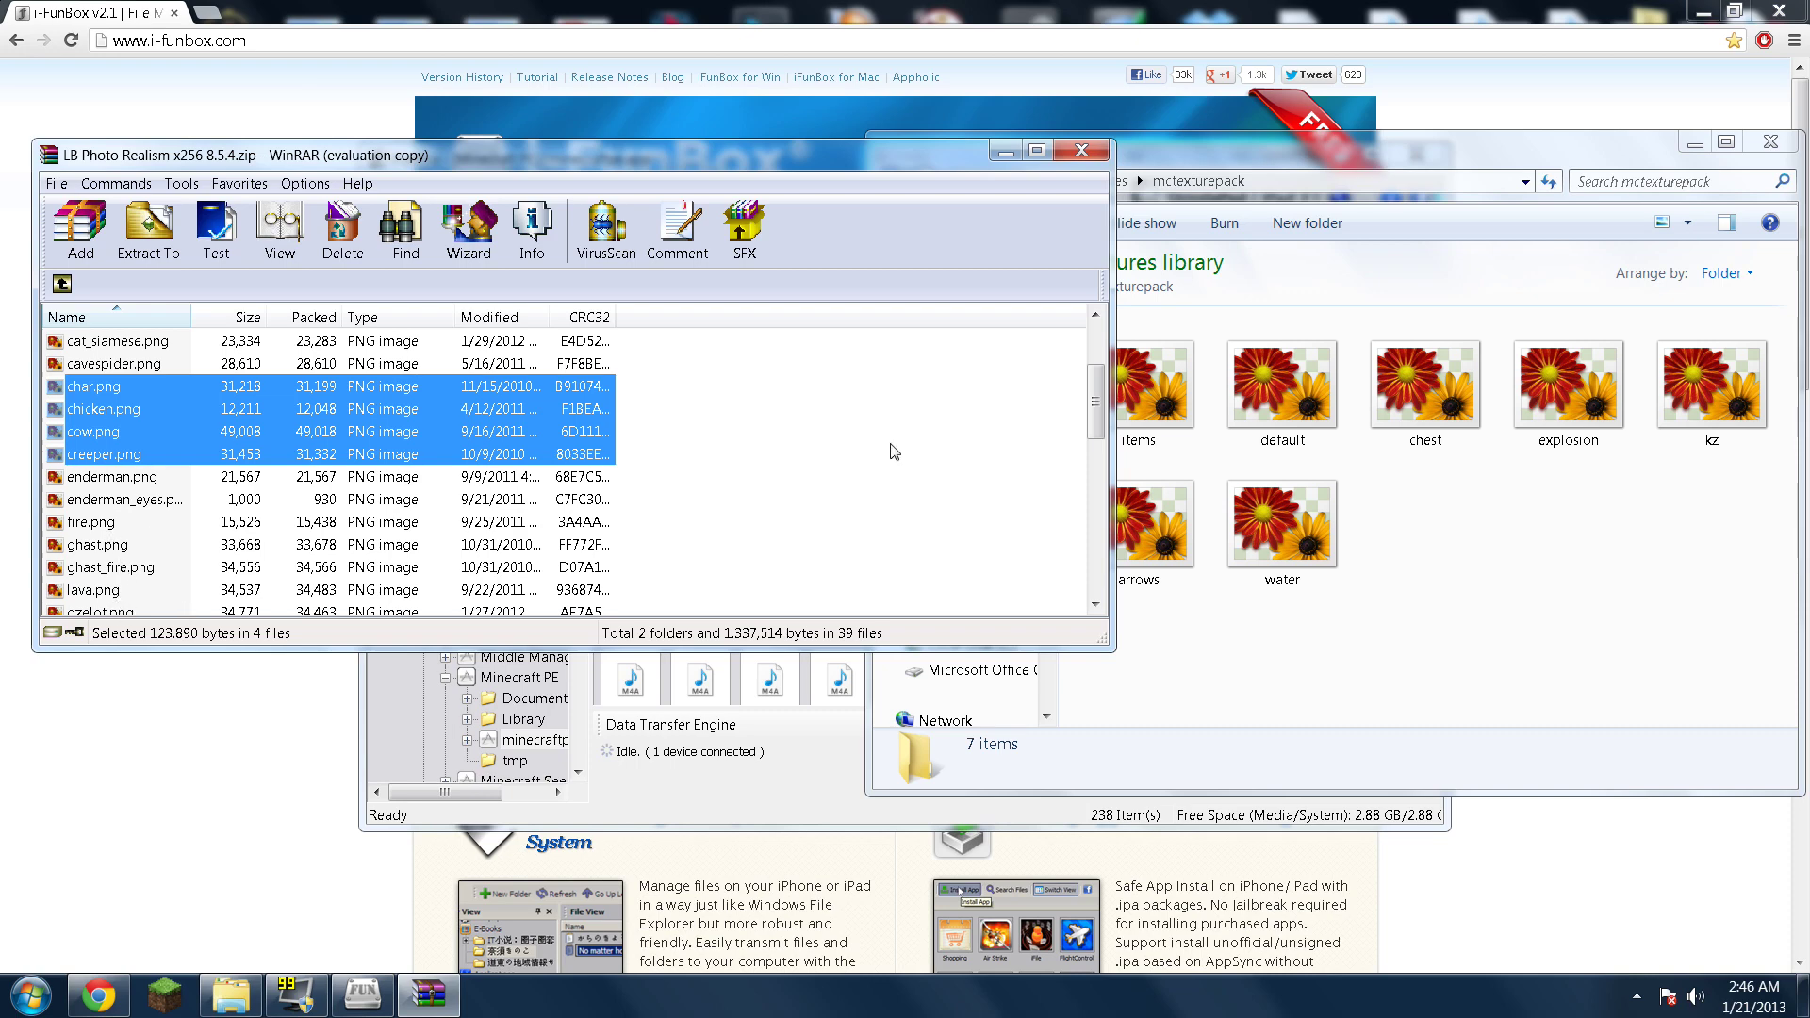
# Add pig.png, pigzombie.png, sheep.png, sheep_fur.png, skeleton.png and spider.png to the selection in the mob folder.
pyautogui.scroll(-2, 1096, 406)
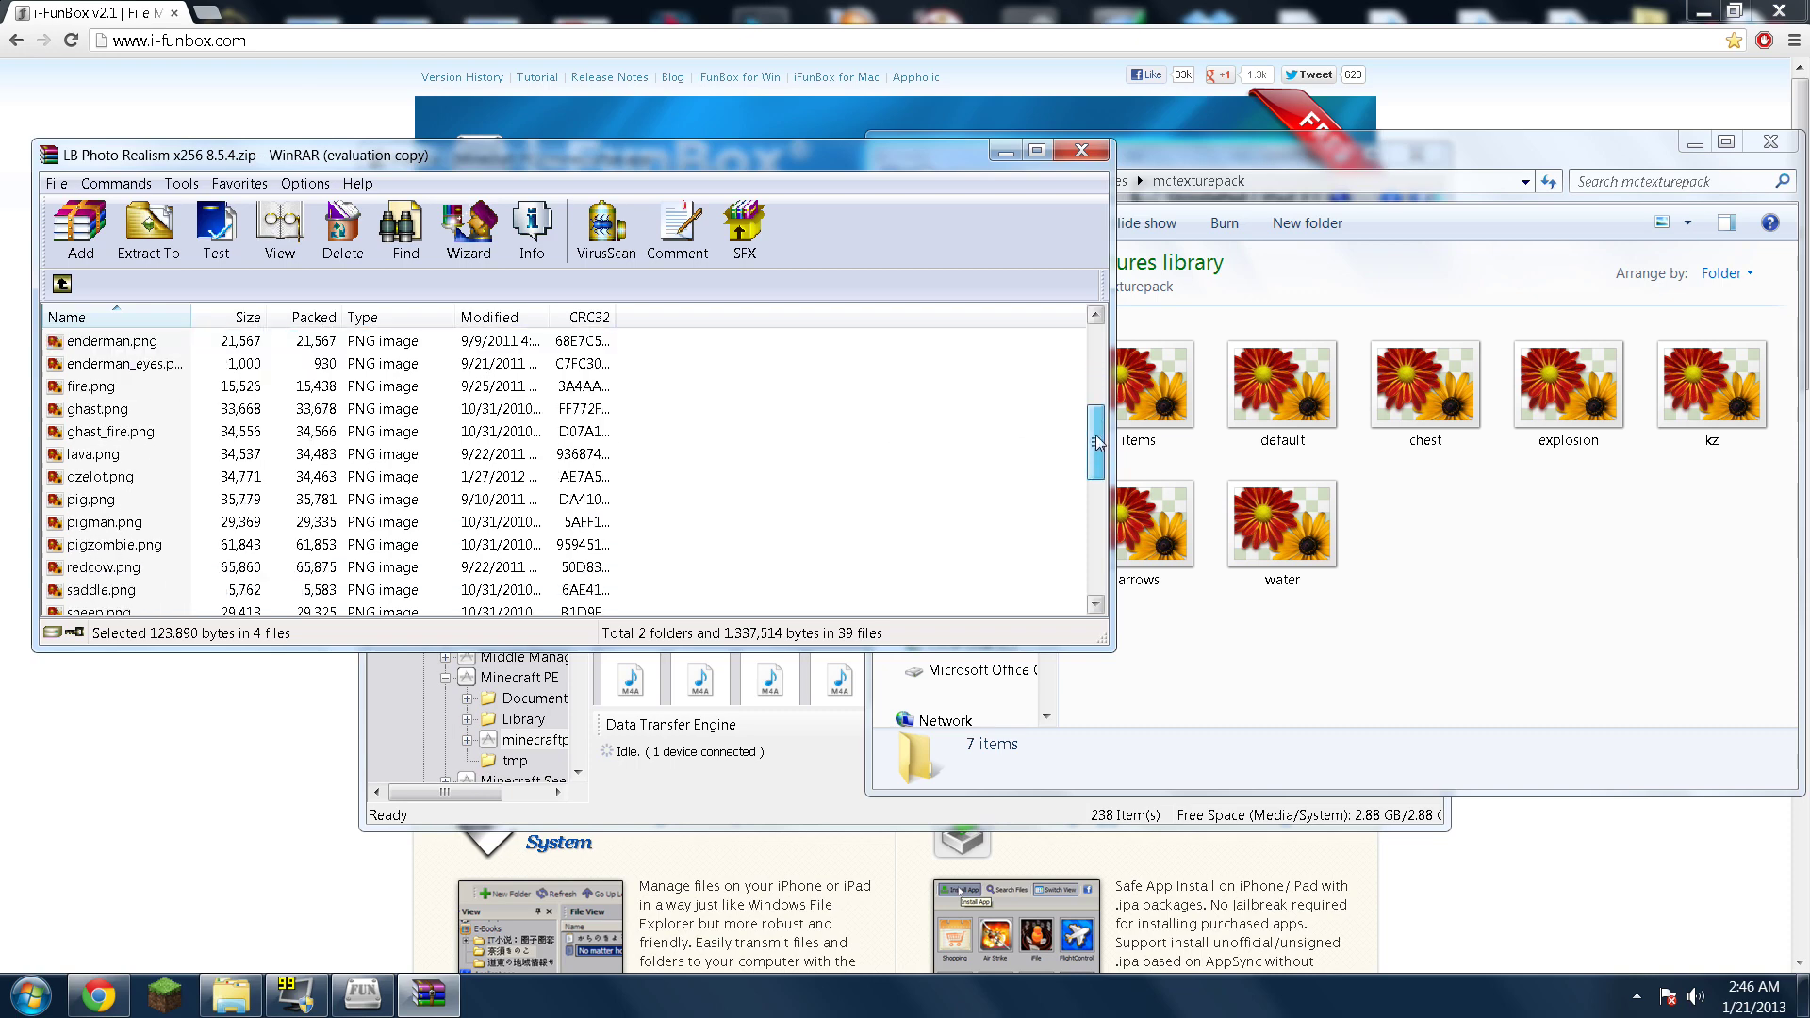
pyautogui.keyDown('ctrl'); pyautogui.click(103, 506); pyautogui.keyUp('ctrl')
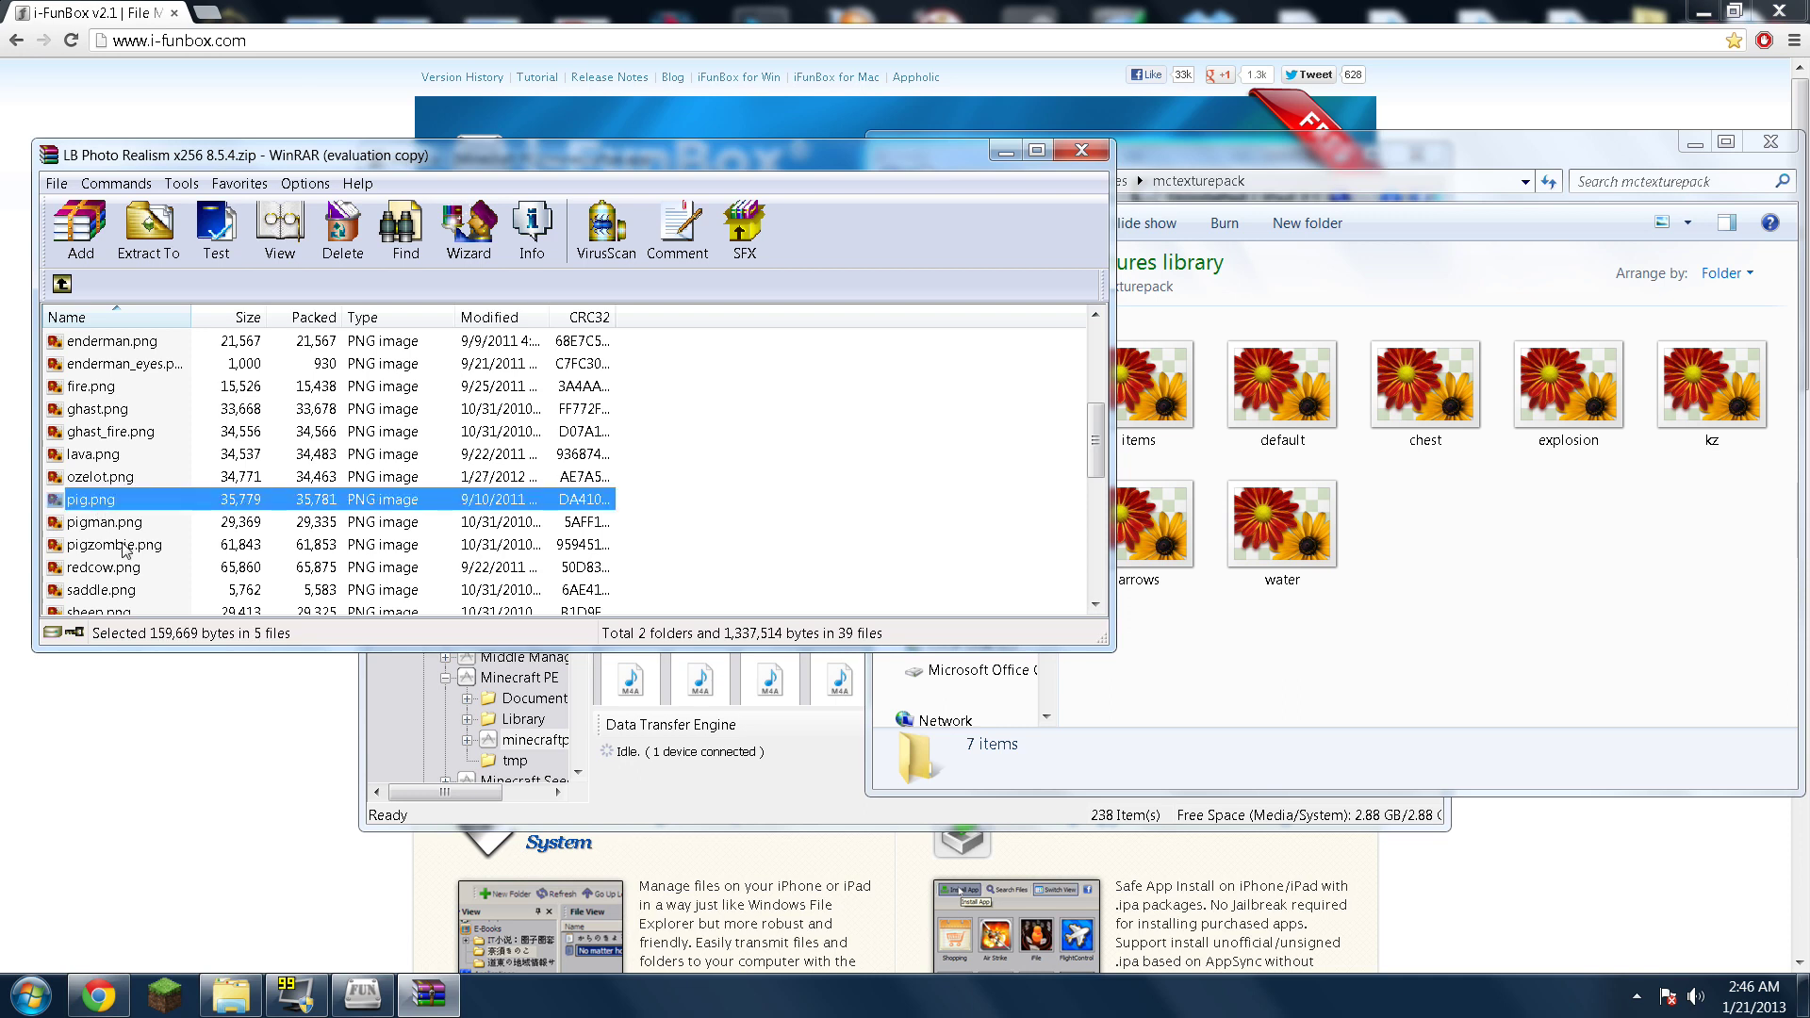
pyautogui.keyDown('ctrl'); pyautogui.click(129, 612); pyautogui.keyUp('ctrl')
pyautogui.keyDown('ctrl'); pyautogui.click(160, 557); pyautogui.keyUp('ctrl')
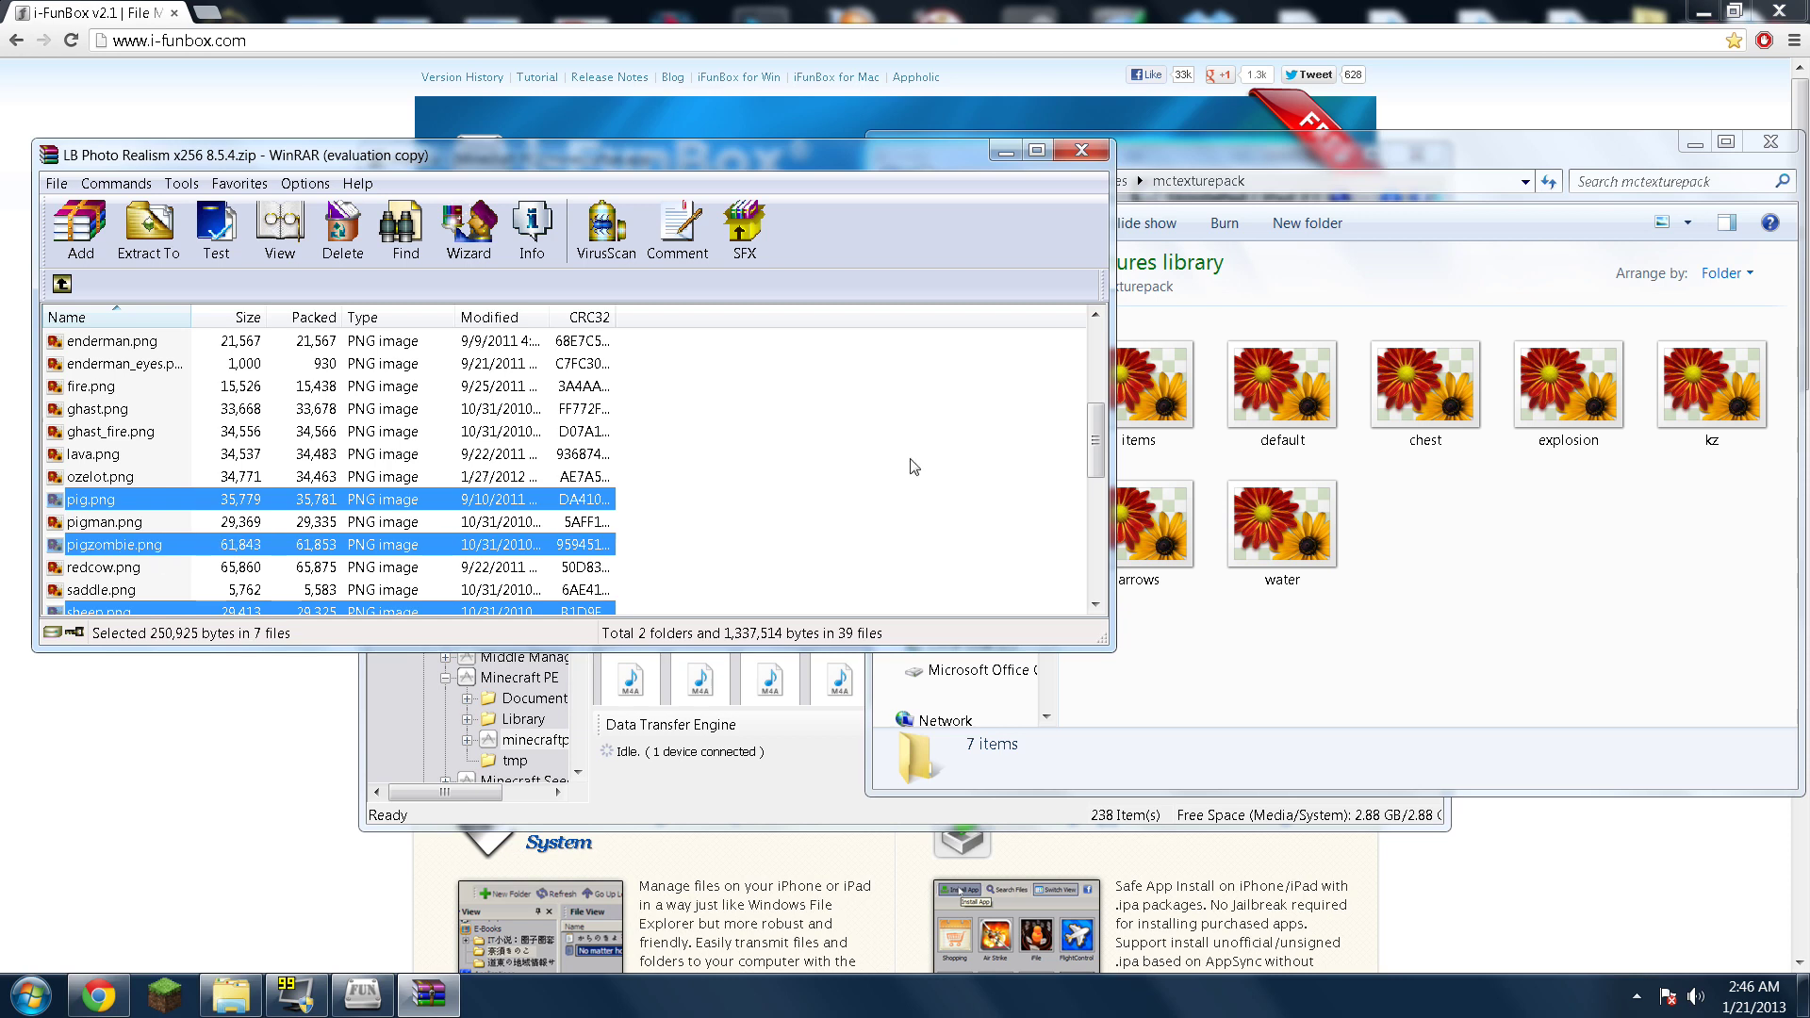
pyautogui.moveTo(1098, 459); pyautogui.dragTo(1100, 514)
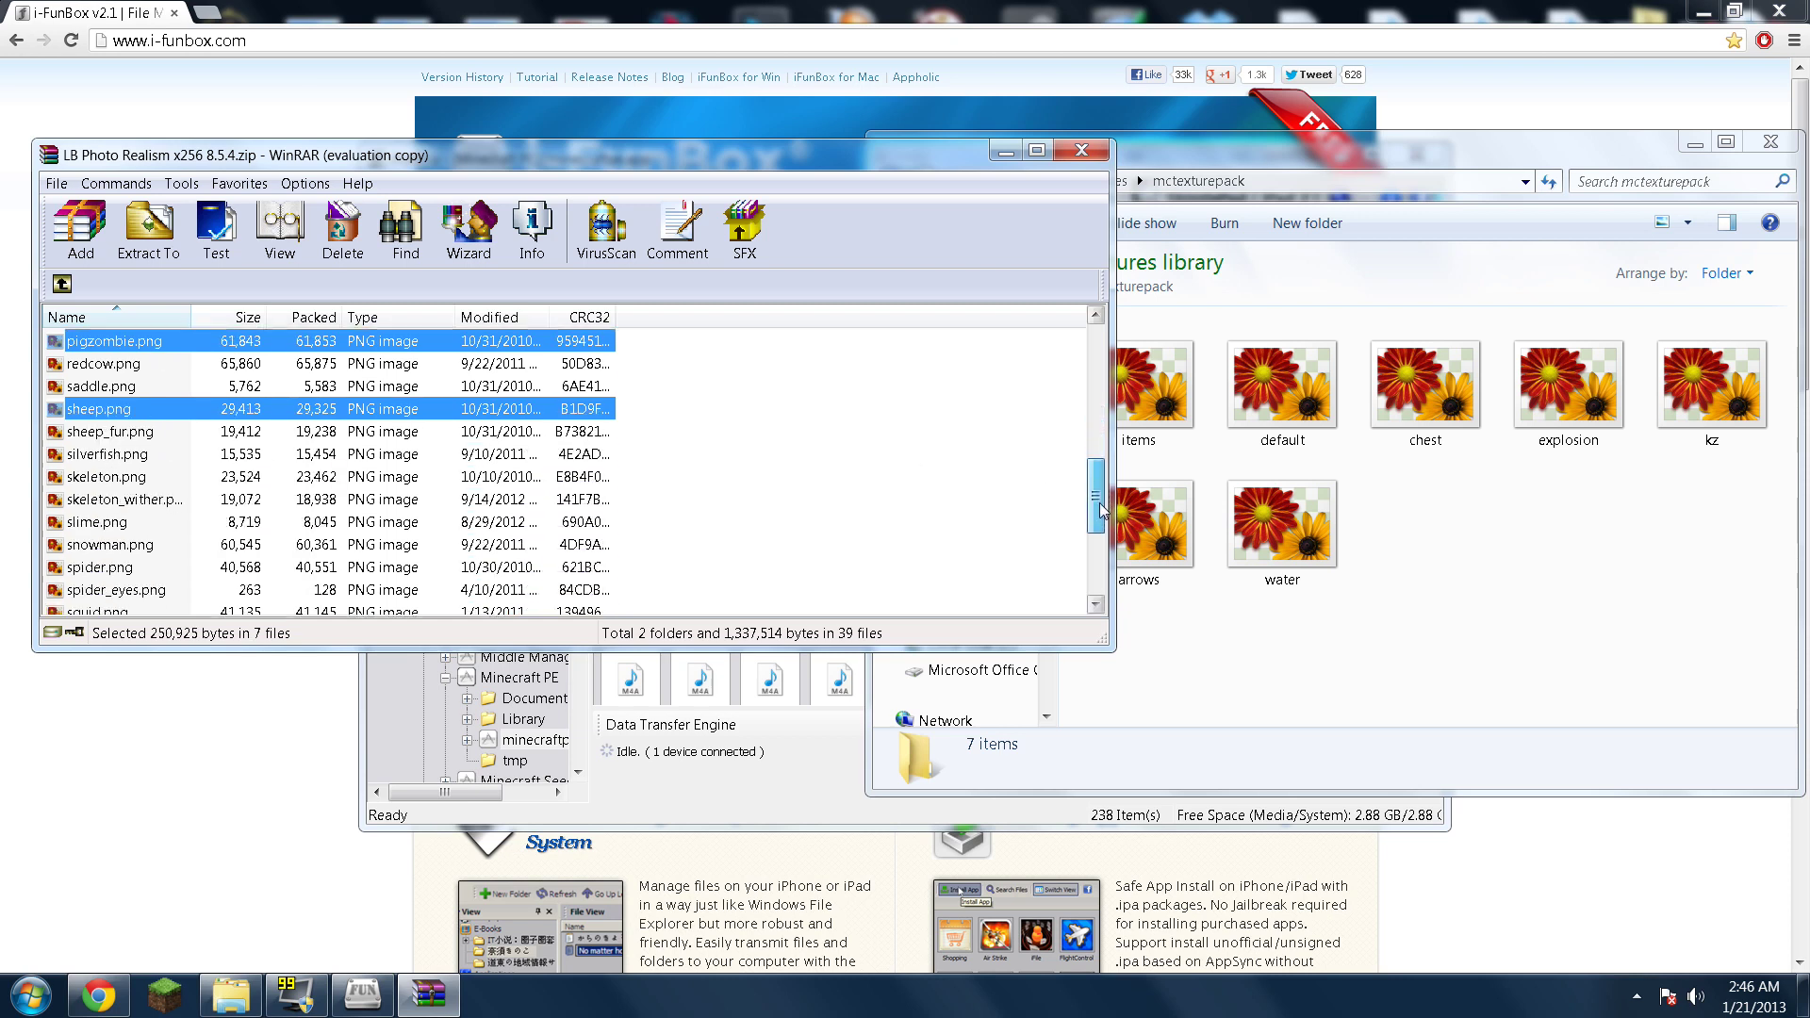
pyautogui.keyDown('ctrl'); pyautogui.click(139, 434); pyautogui.keyUp('ctrl')
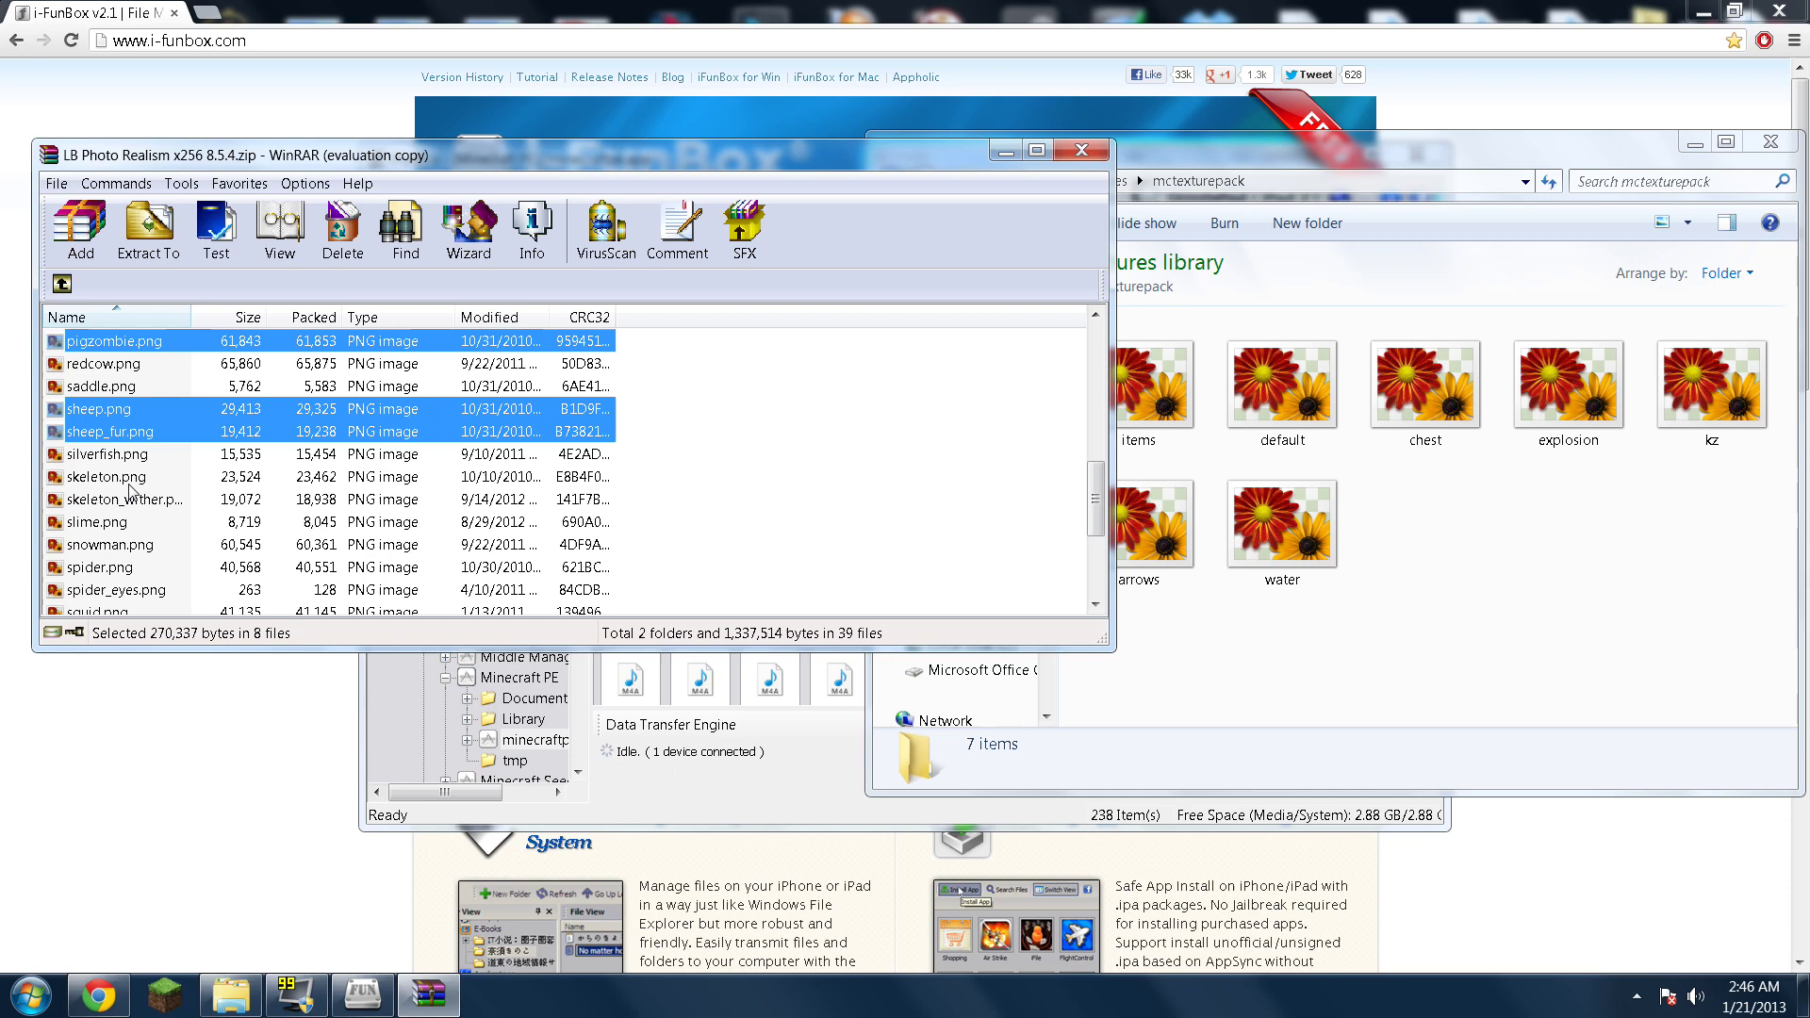
pyautogui.keyDown('ctrl'); pyautogui.click(135, 479); pyautogui.keyUp('ctrl')
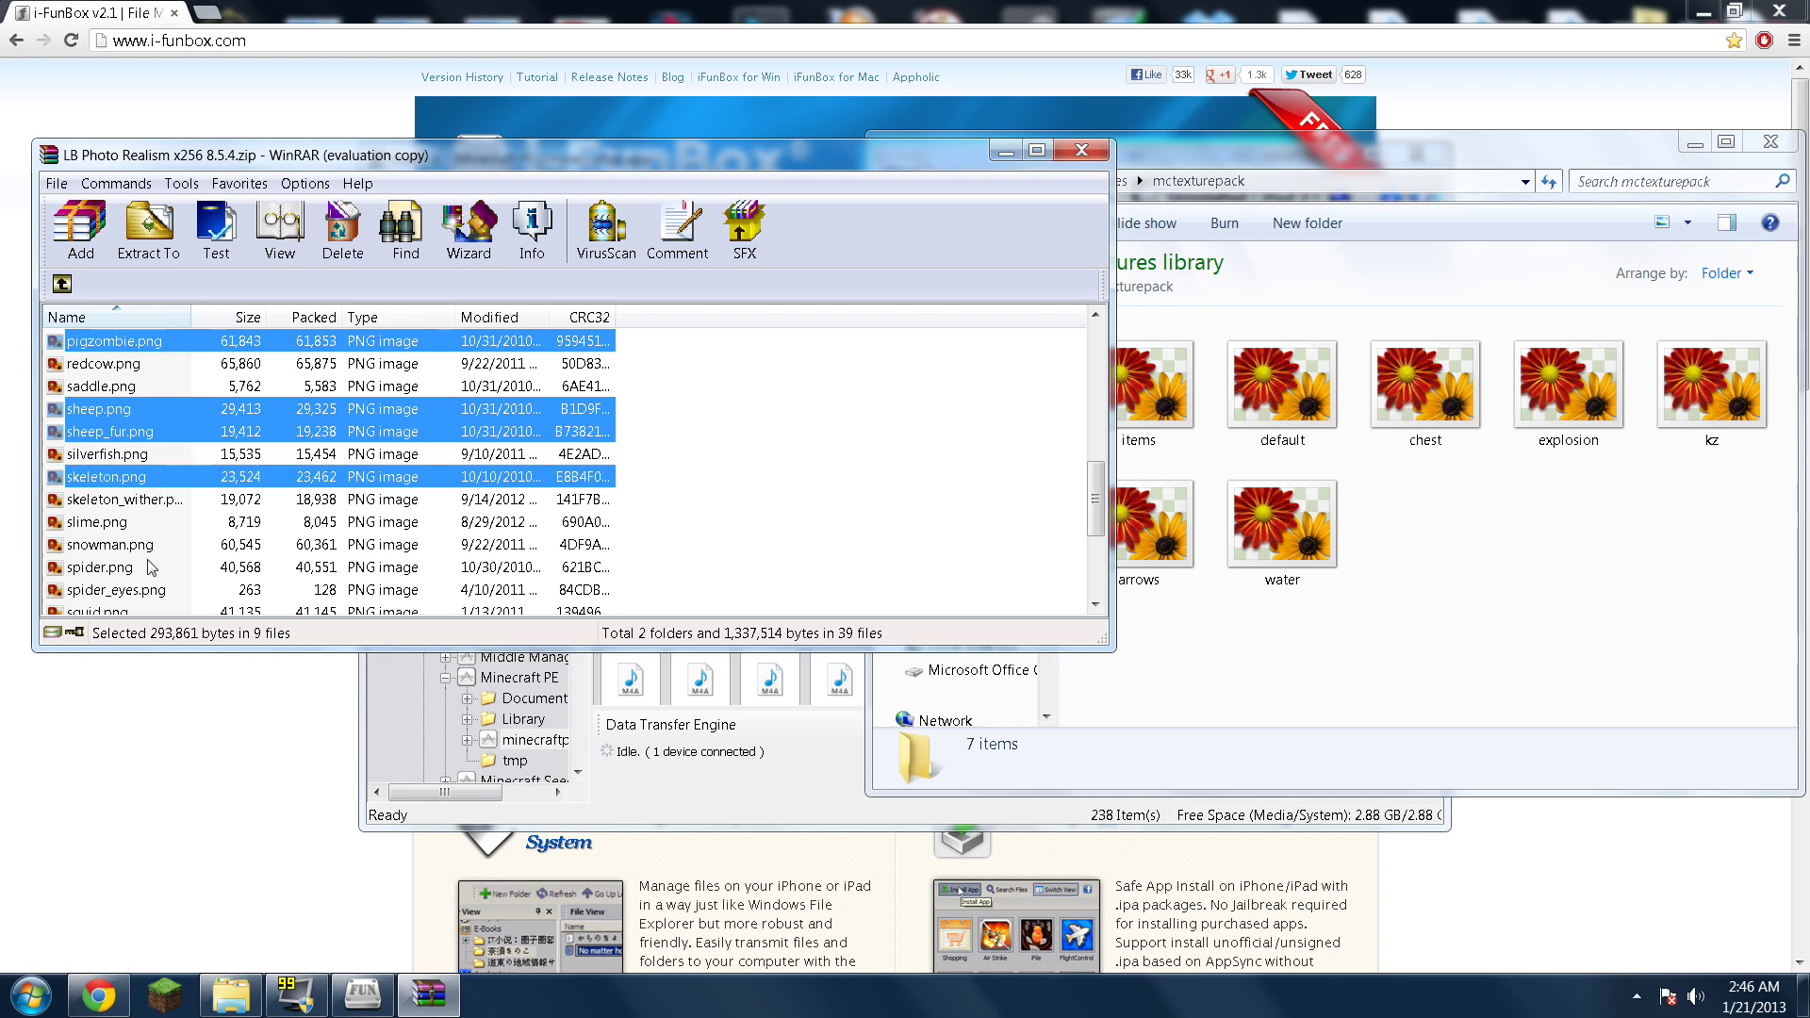
pyautogui.keyDown('ctrl'); pyautogui.click(119, 571); pyautogui.keyUp('ctrl')
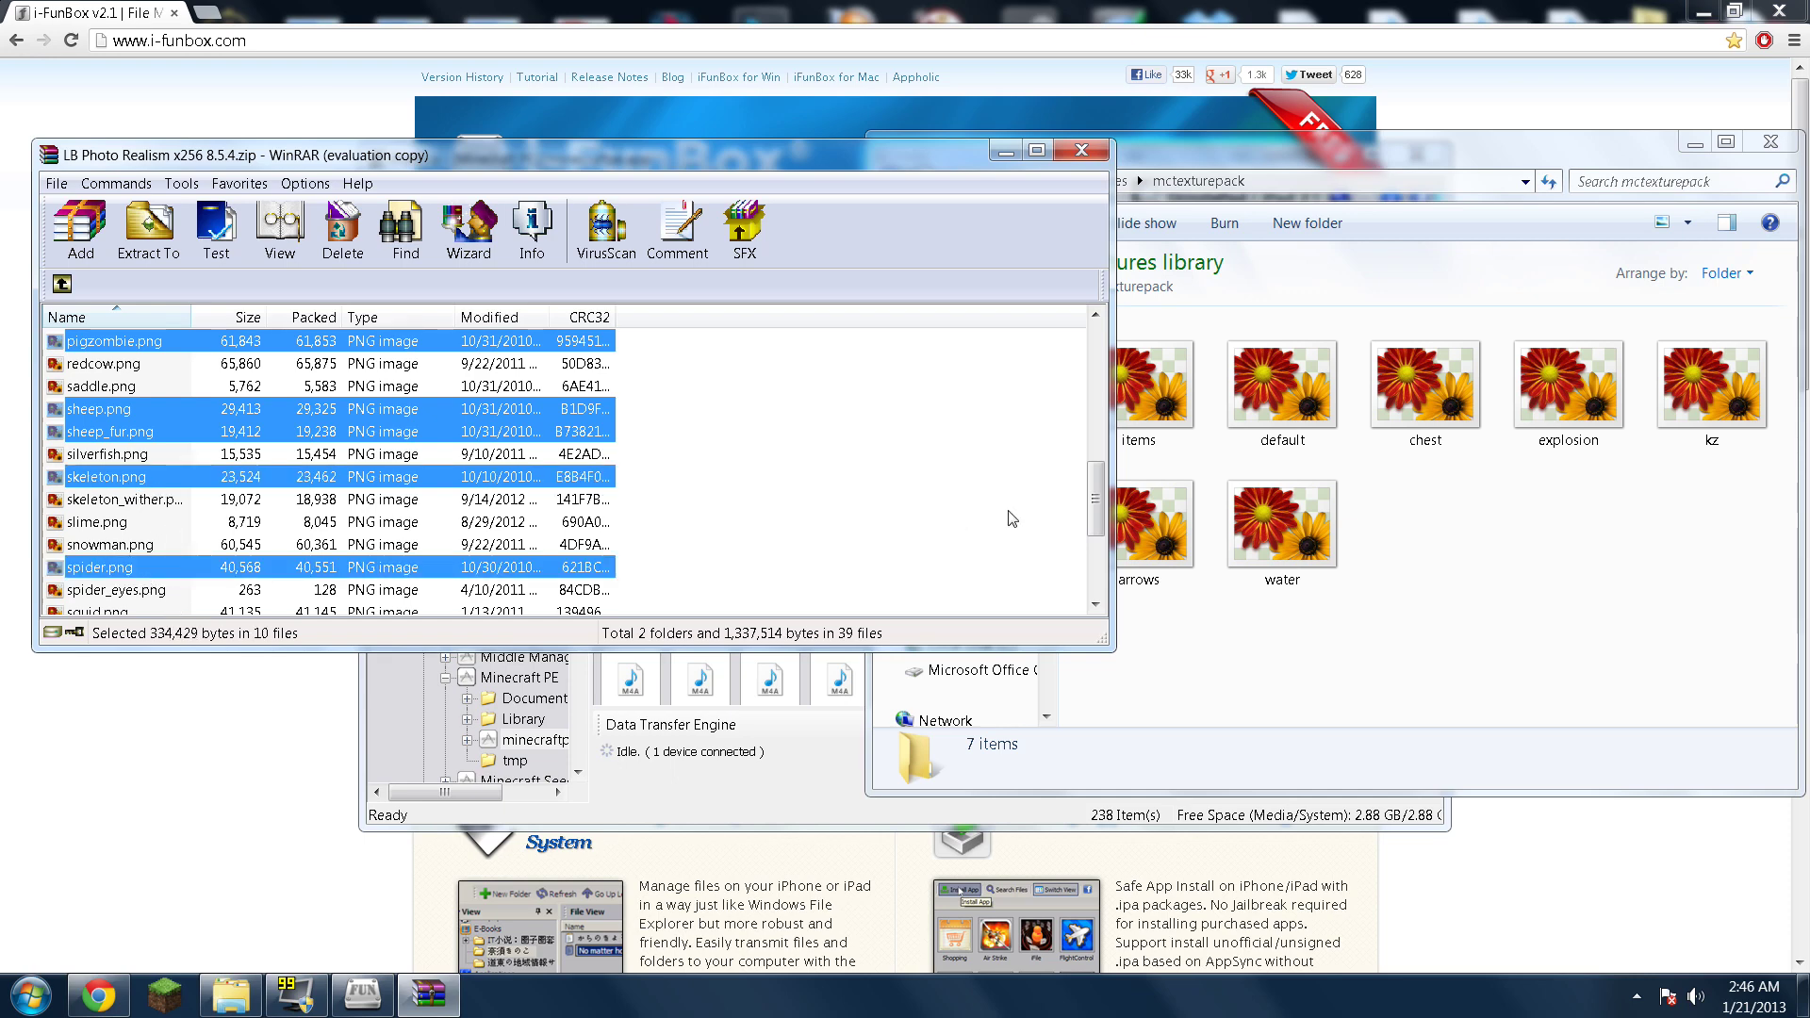
# Add zombie.png to the selection, extract the selected mob images into mctexturepack, and return to the archive's main level.
pyautogui.moveTo(1096, 478); pyautogui.dragTo(1097, 529)
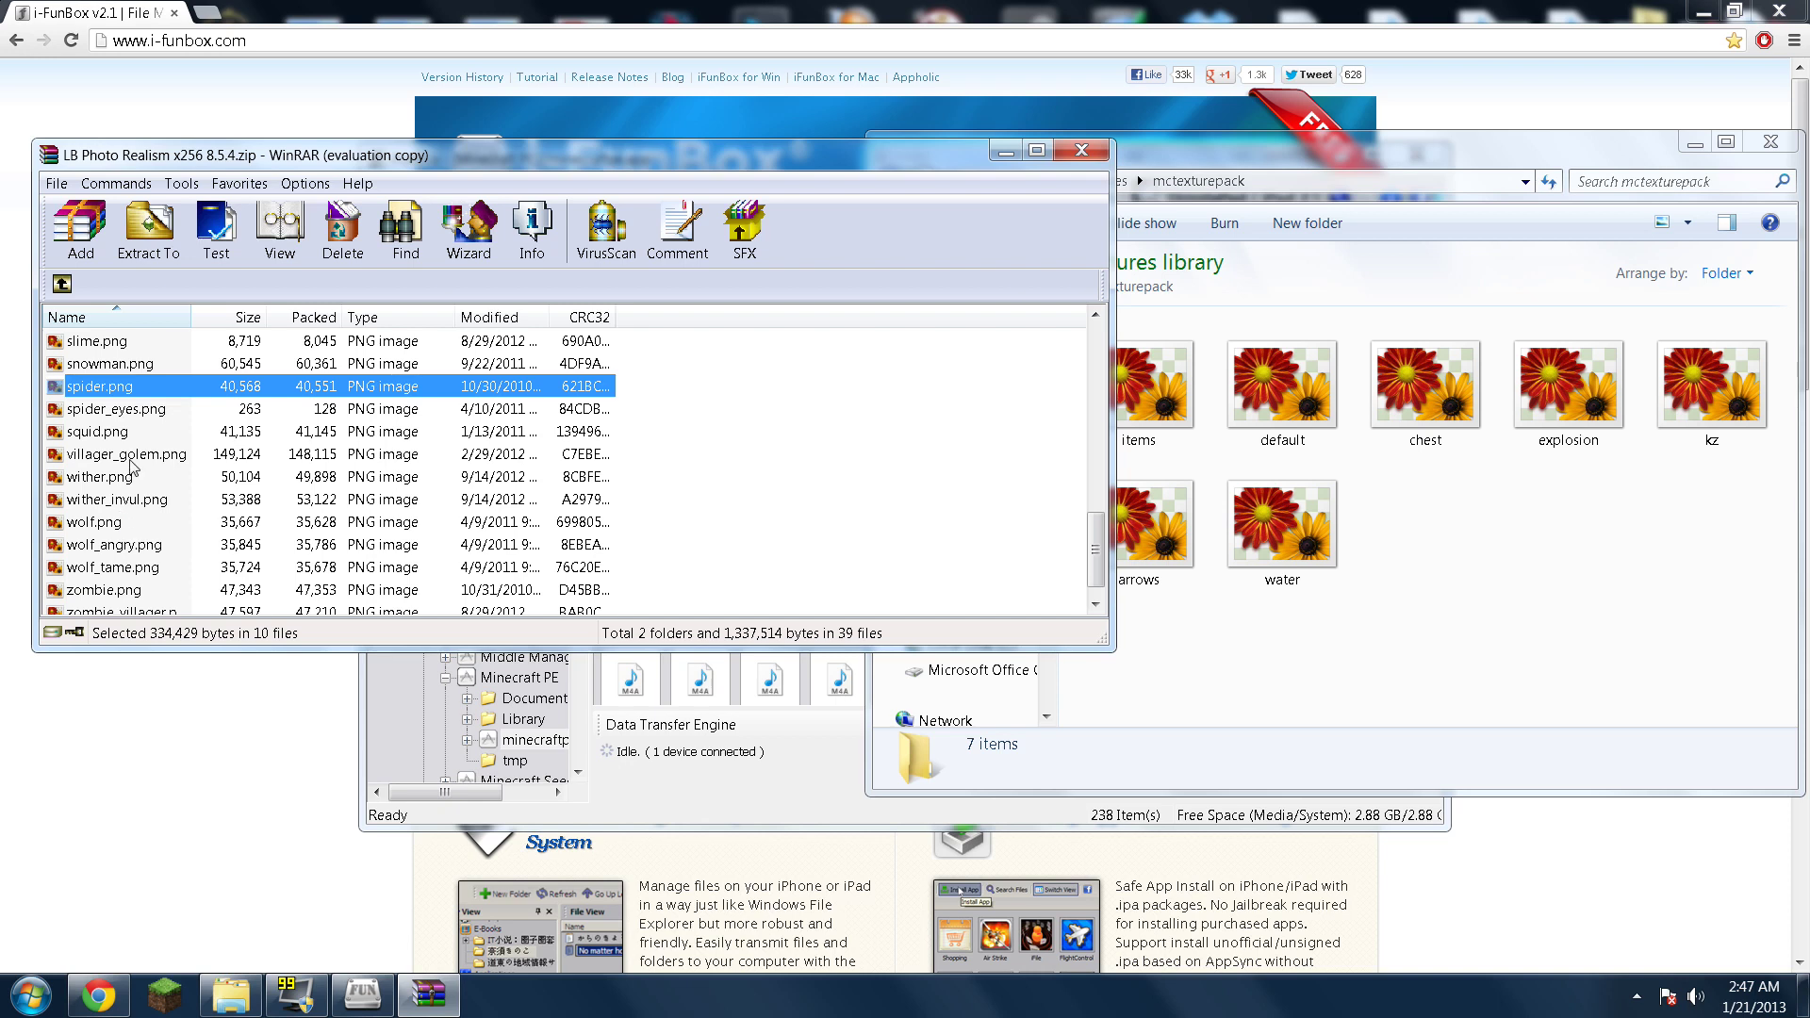
pyautogui.keyDown('ctrl'); pyautogui.click(121, 594); pyautogui.keyUp('ctrl')
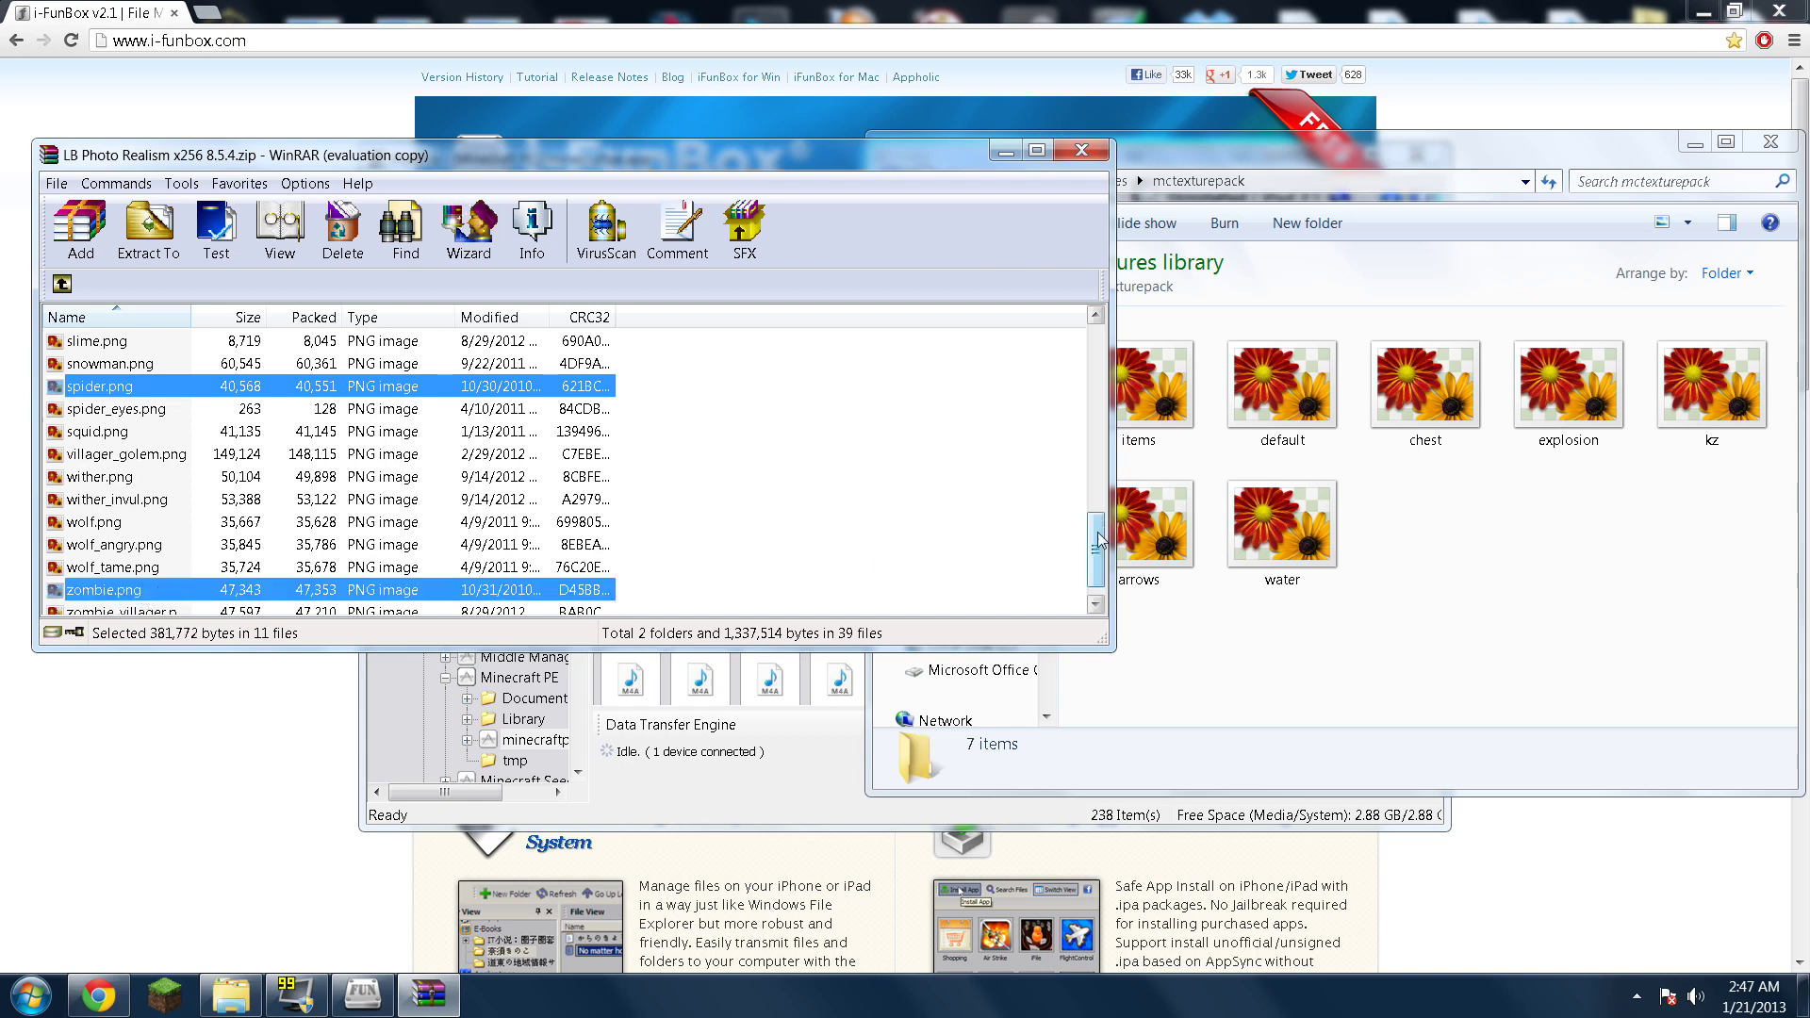
pyautogui.moveTo(1097, 552); pyautogui.dragTo(1097, 559)
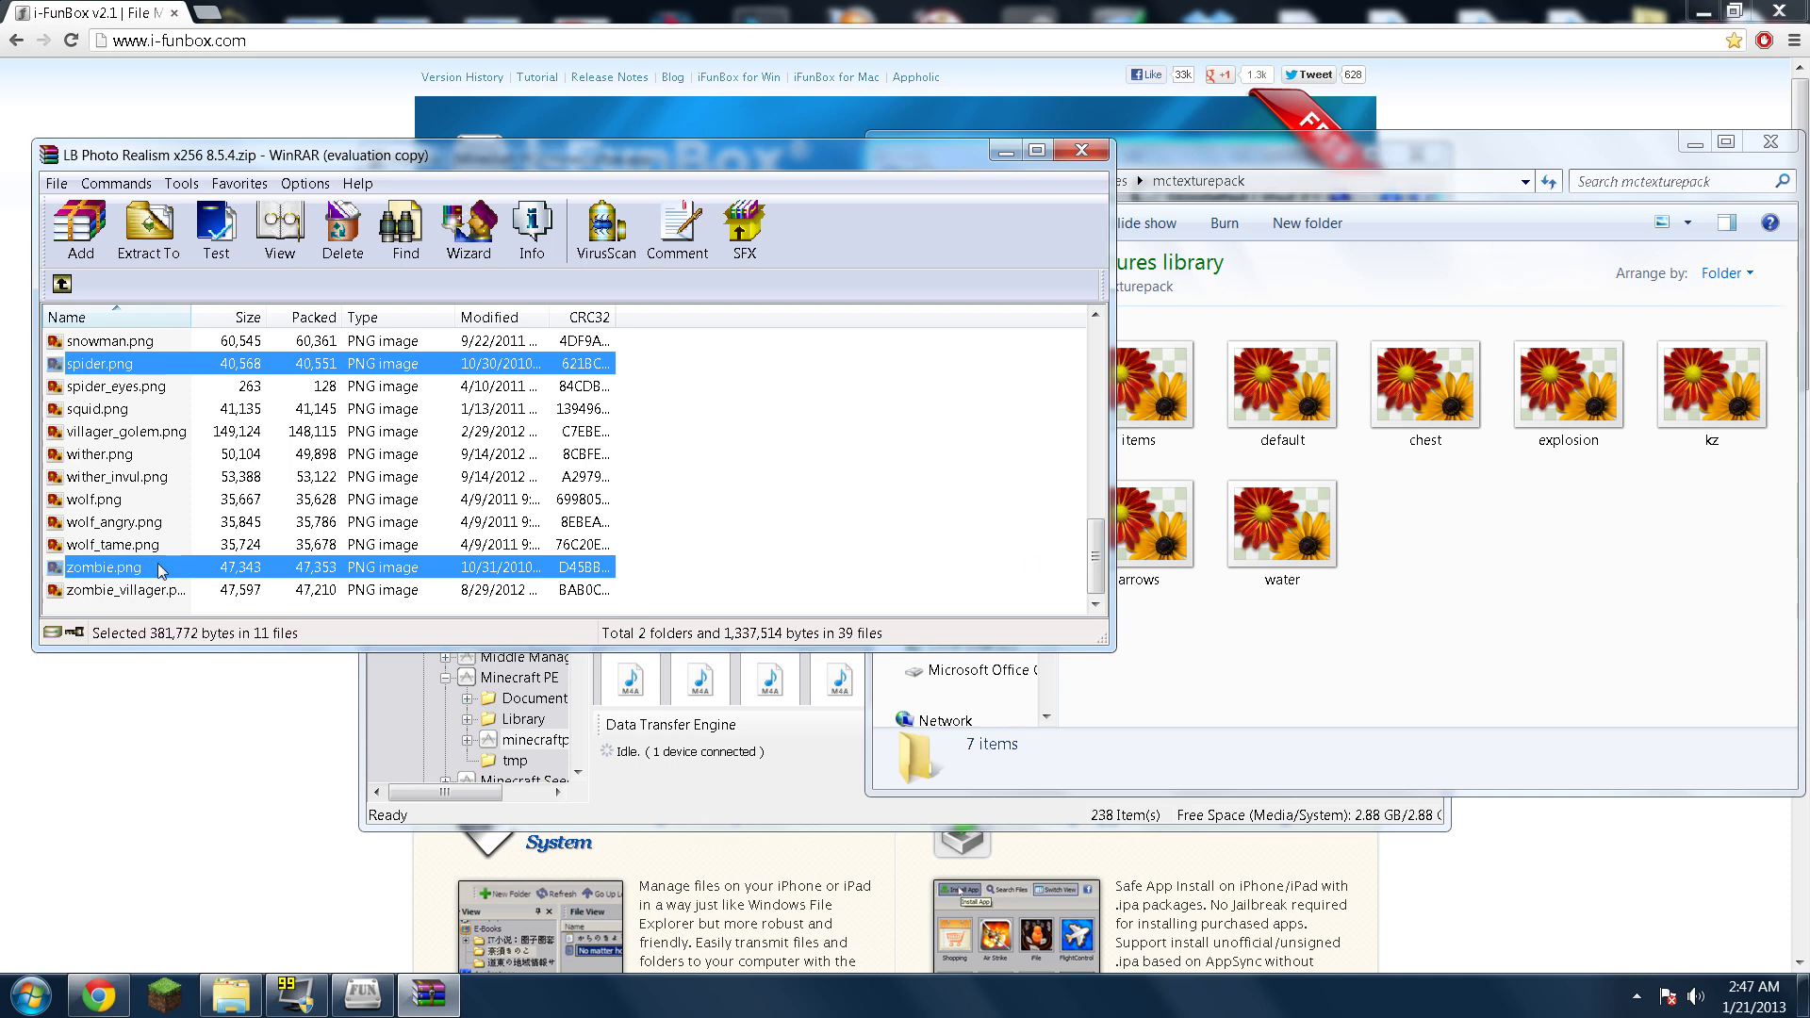
pyautogui.moveTo(160, 571); pyautogui.dragTo(1448, 570)
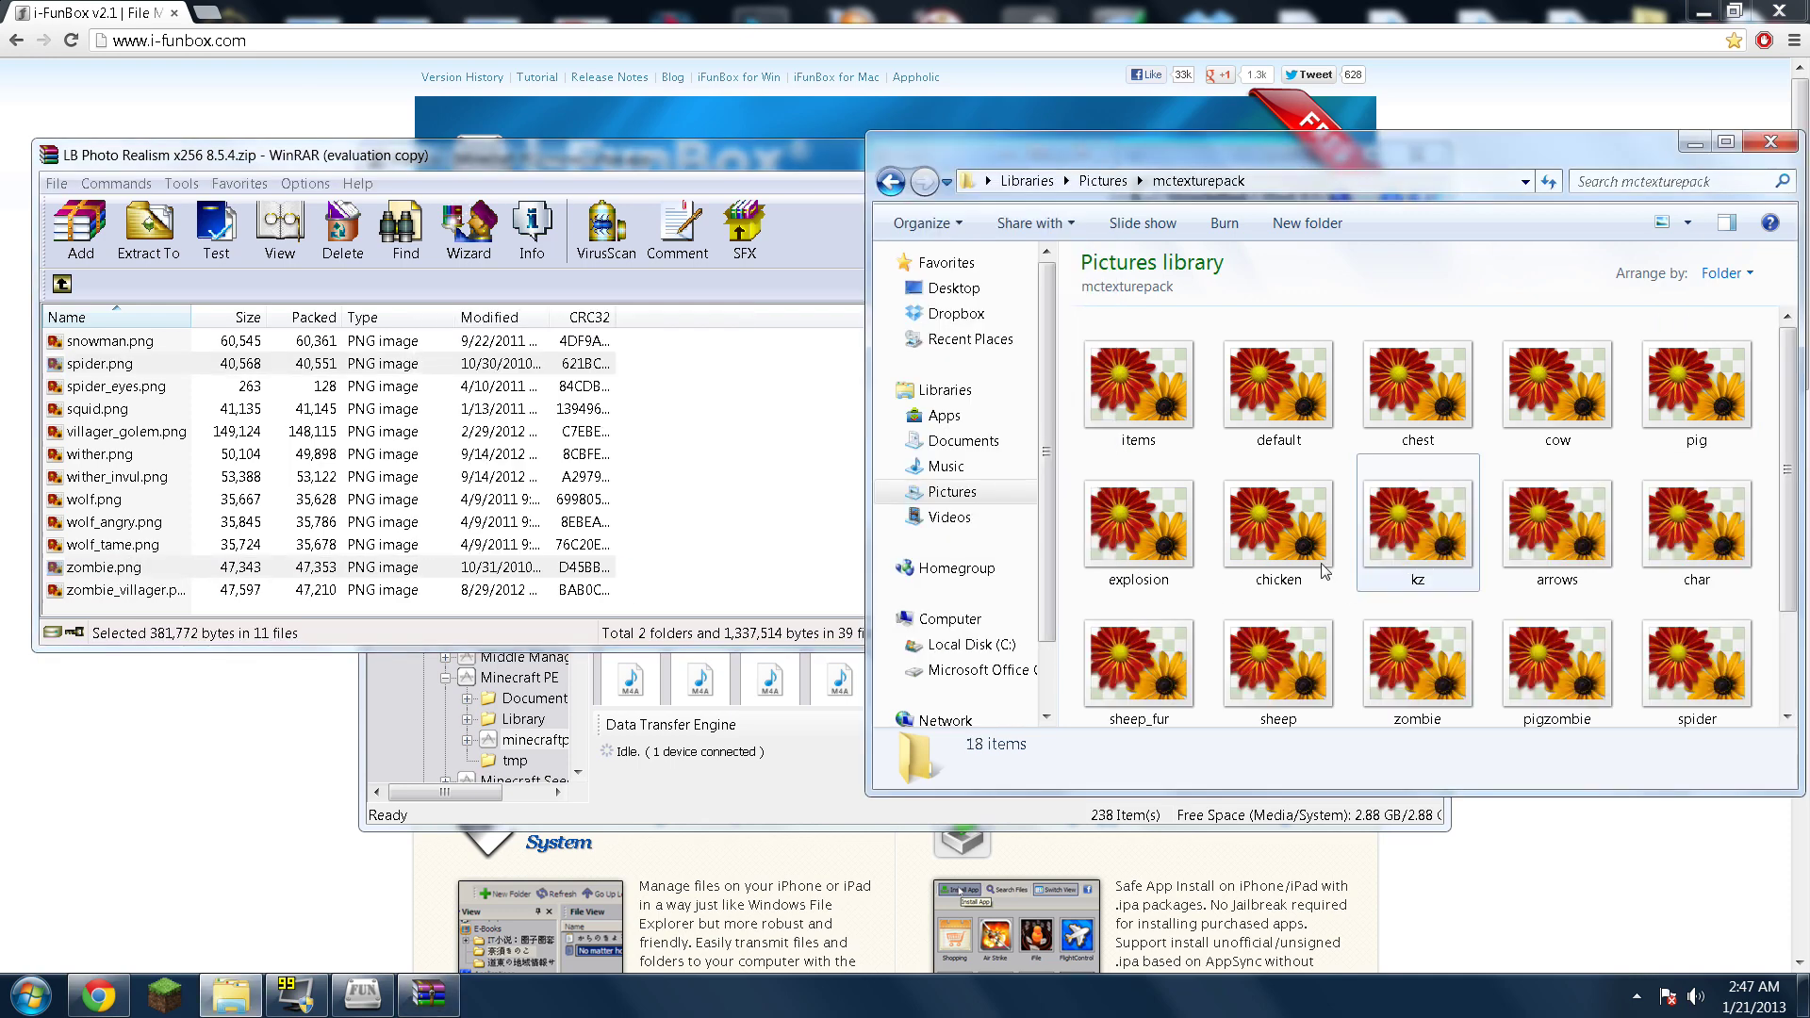
pyautogui.click(62, 283)
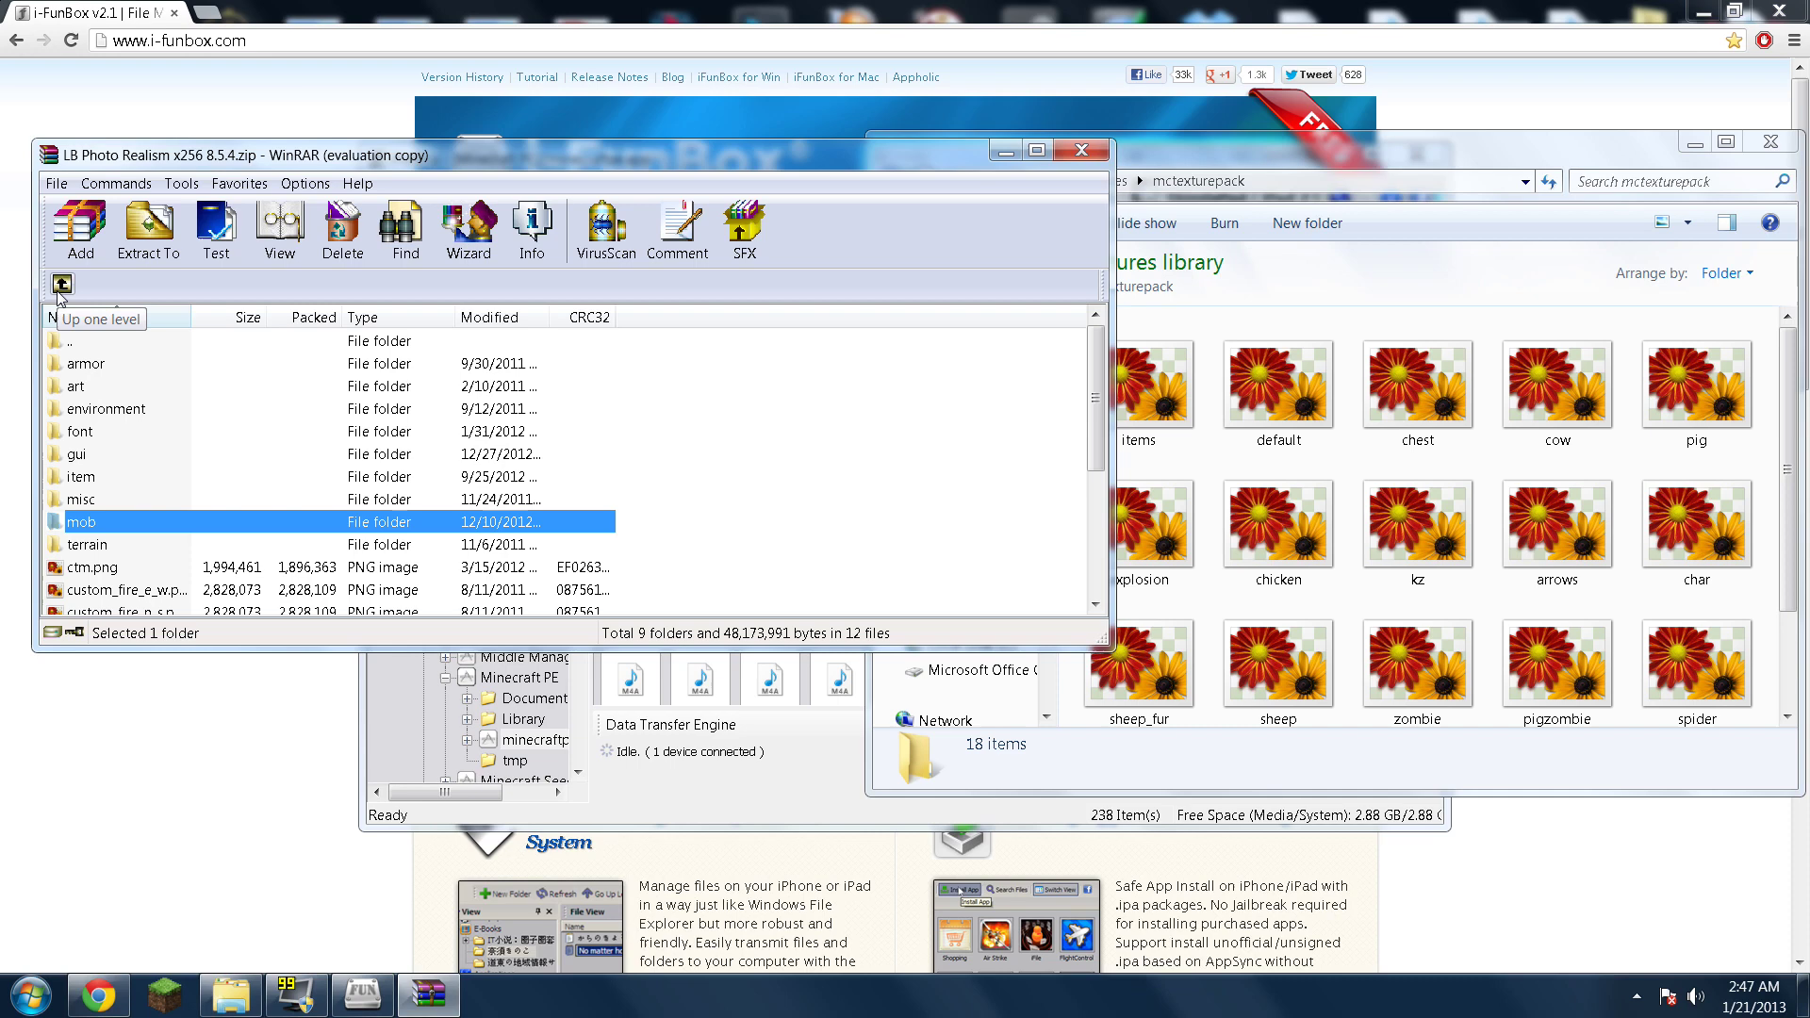
# Check the archive's terrain folder, return to the main level, and extract ctm.png, particles.png and terrain.png into mctexturepack.
pyautogui.doubleClick(94, 545)
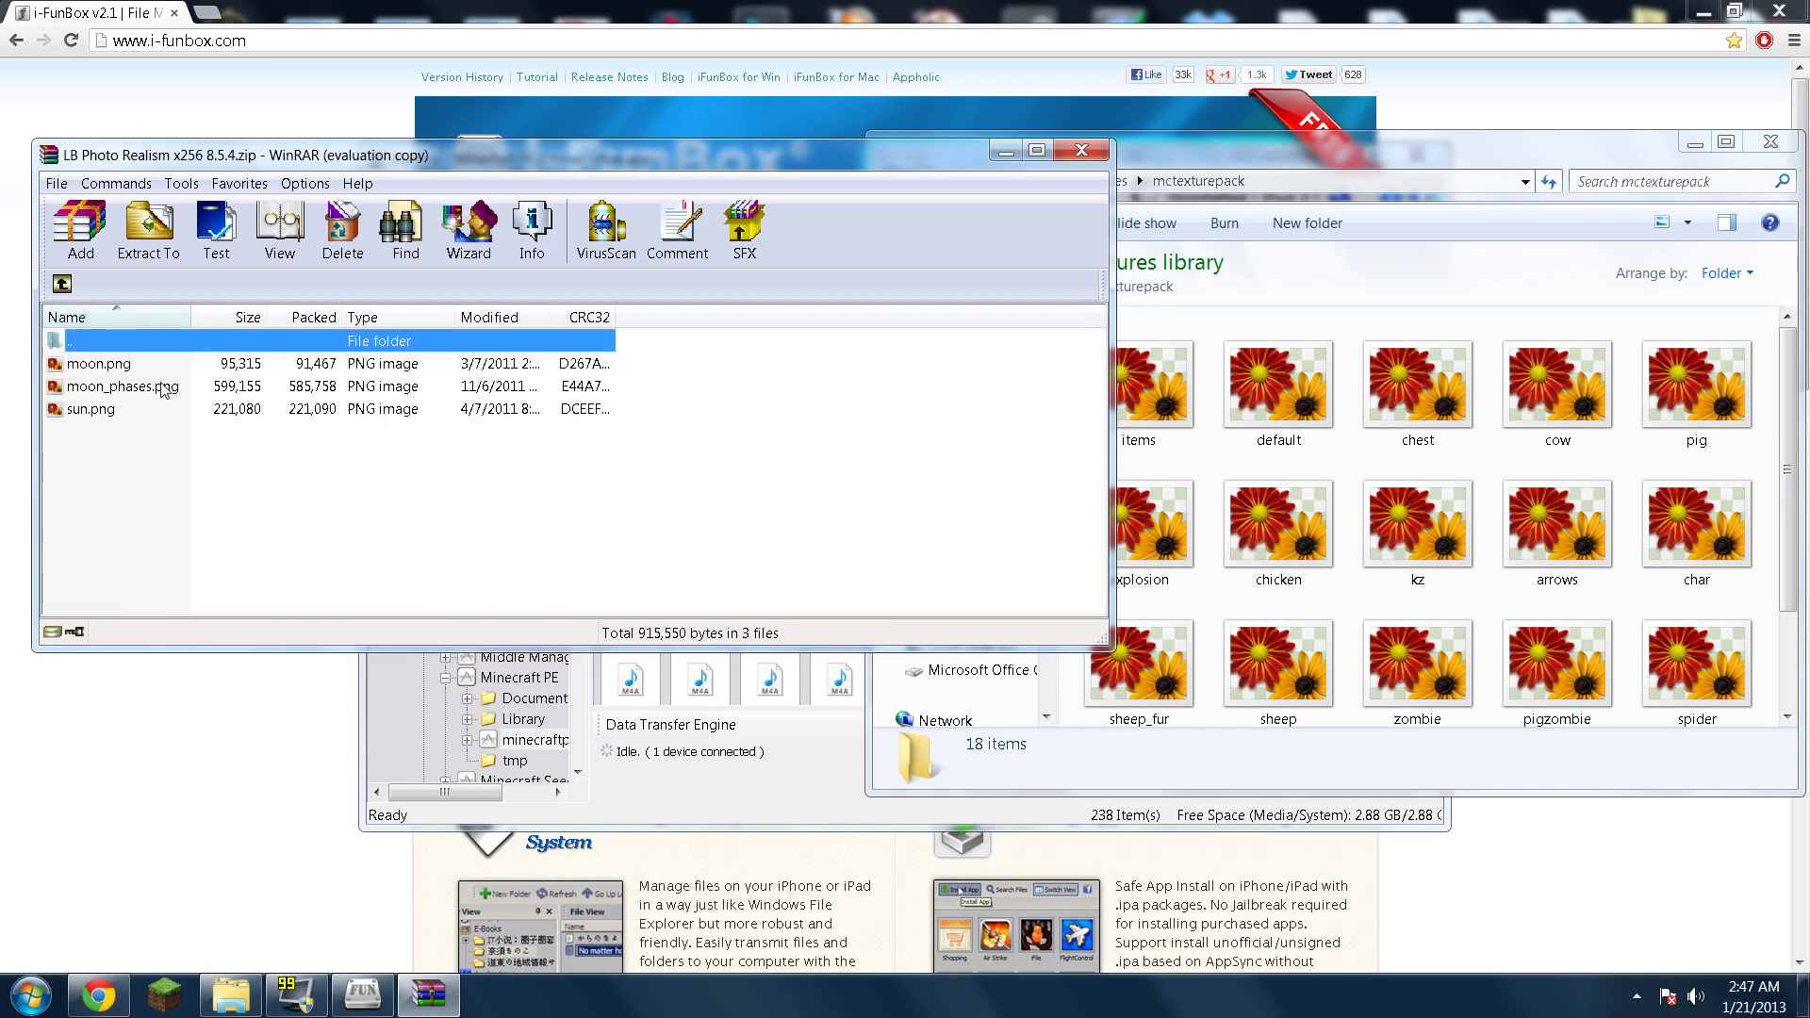
pyautogui.click(70, 288)
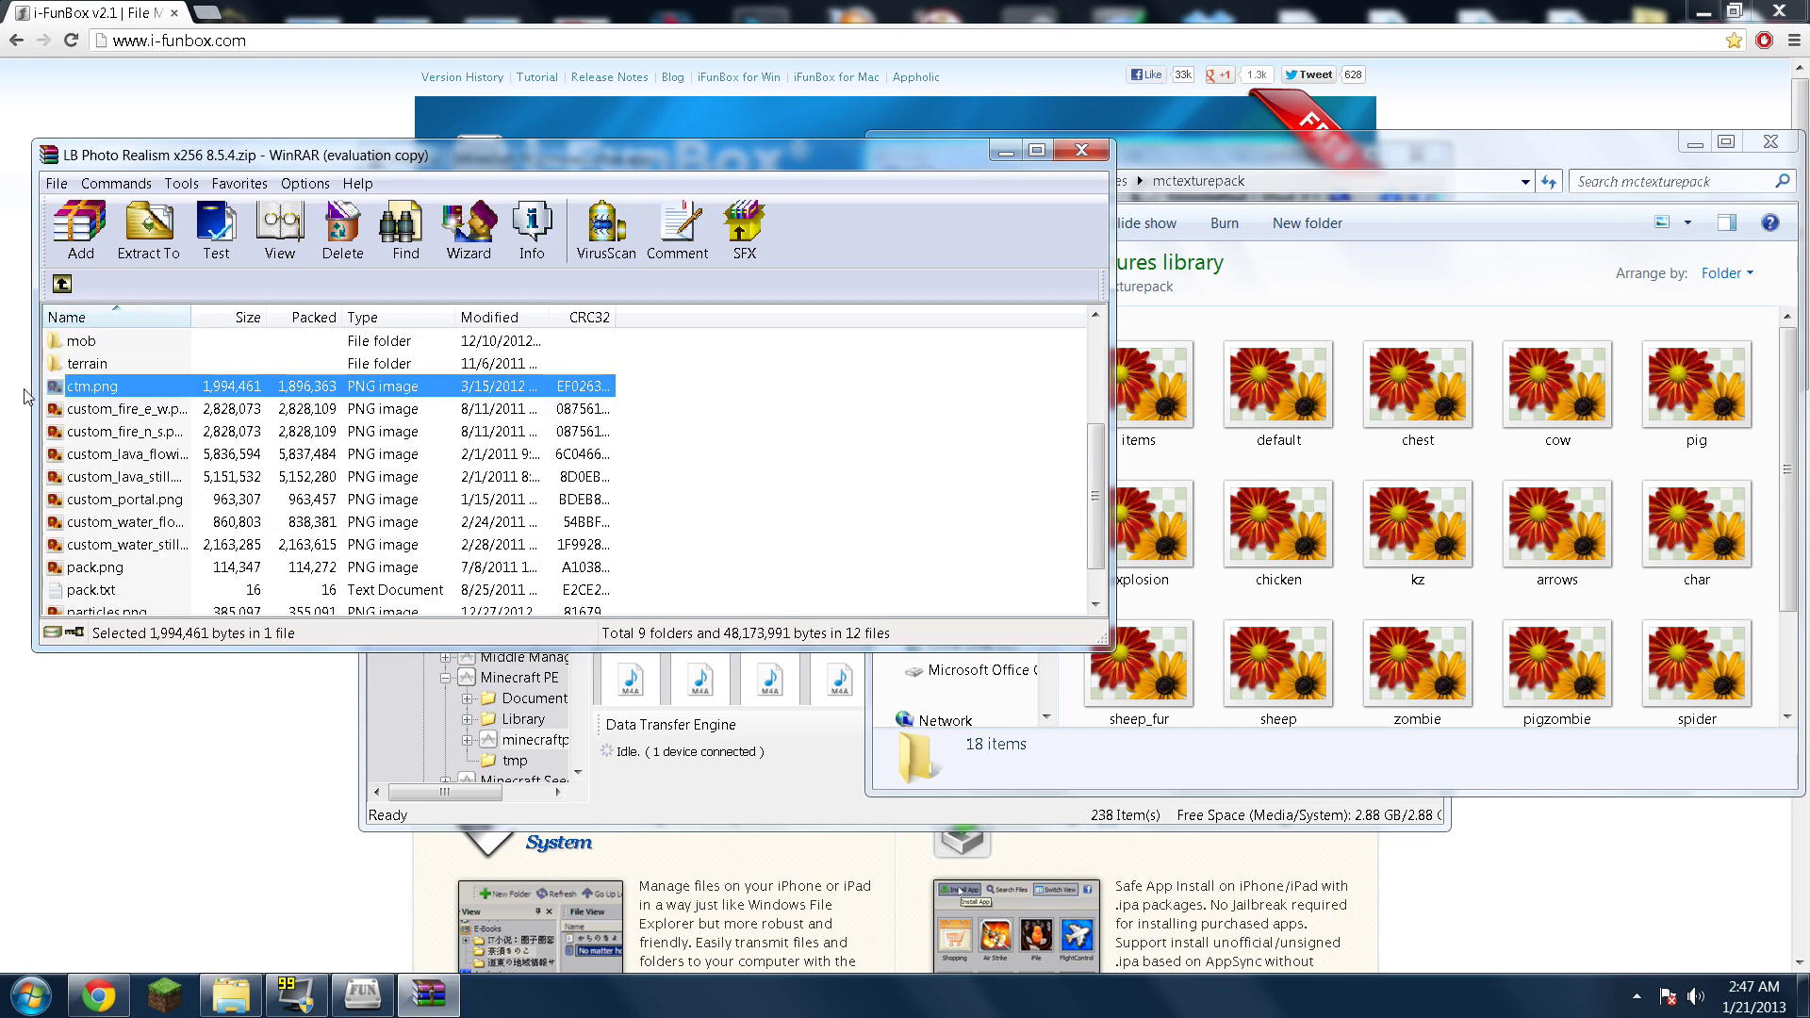
pyautogui.moveTo(108, 400); pyautogui.dragTo(1359, 473)
pyautogui.moveTo(139, 611); pyautogui.dragTo(1219, 458)
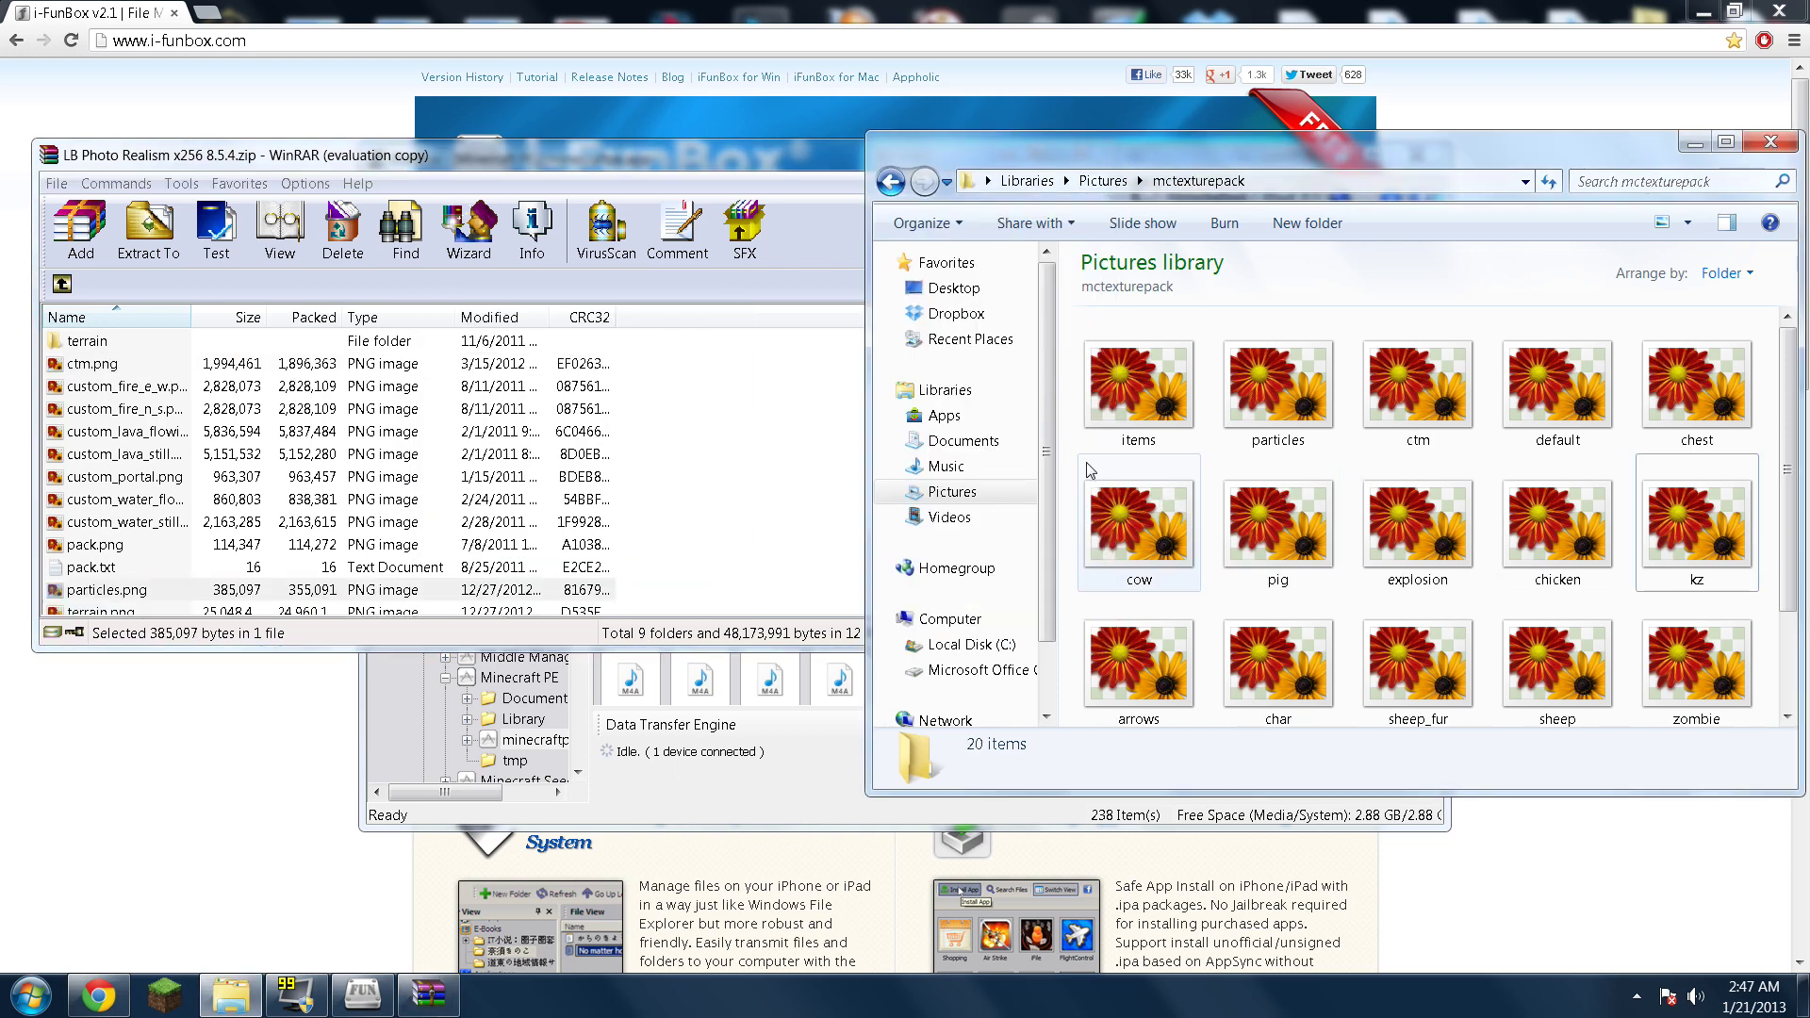
pyautogui.moveTo(117, 615); pyautogui.dragTo(1499, 518)
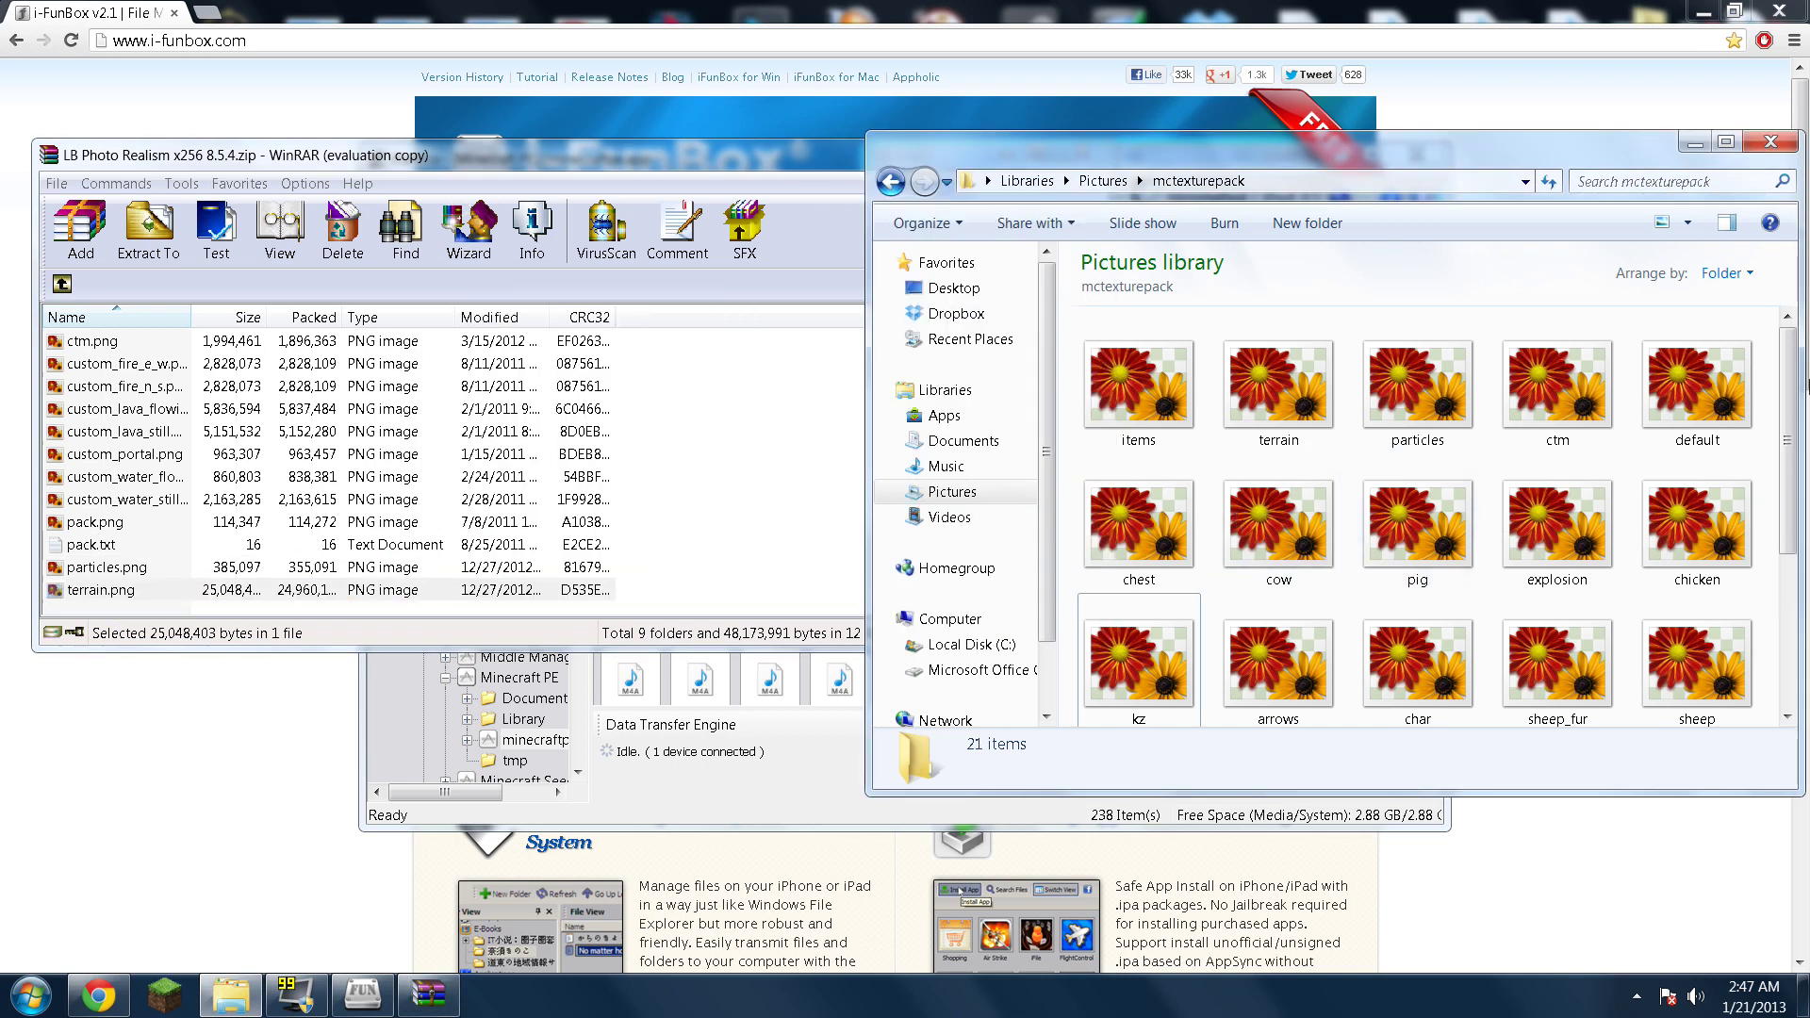
# Close the archive and arrange the iFunBox window beside the mctexturepack folder, with the folder window in front.
pyautogui.scroll(-1, 1791, 469)
pyautogui.scroll(1, 1798, 468)
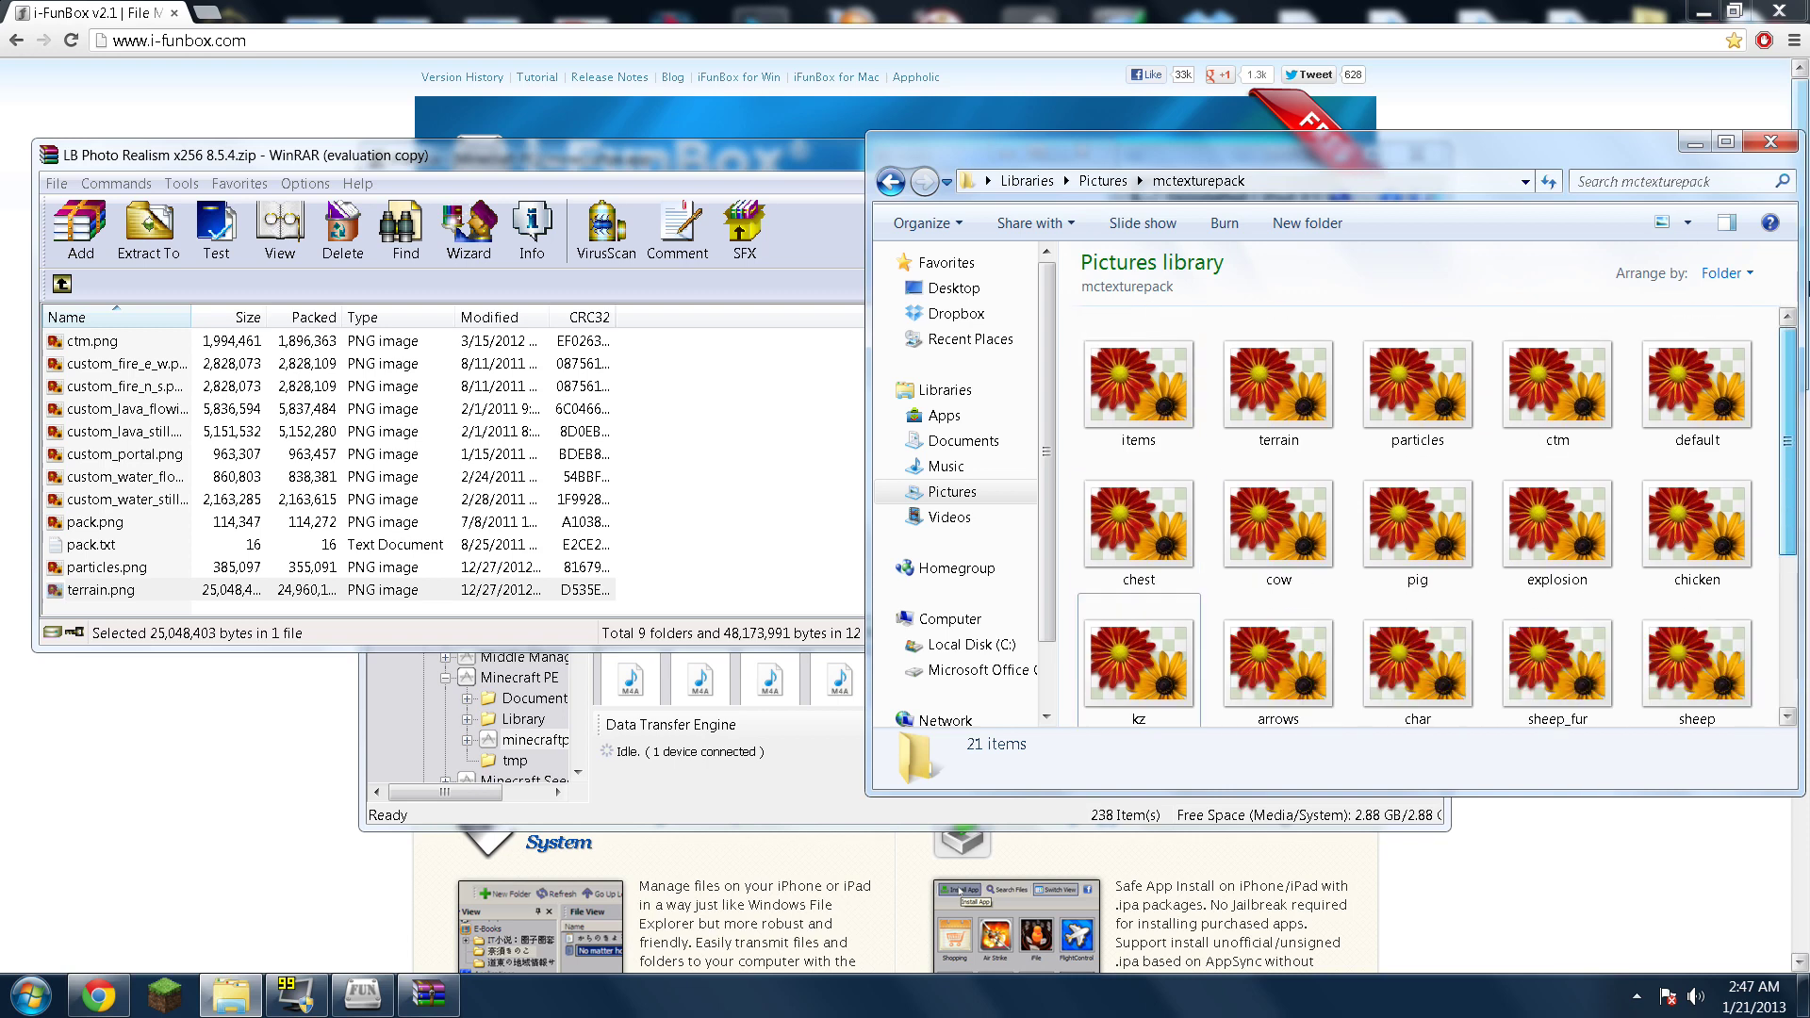
pyautogui.click(359, 431)
pyautogui.click(1081, 150)
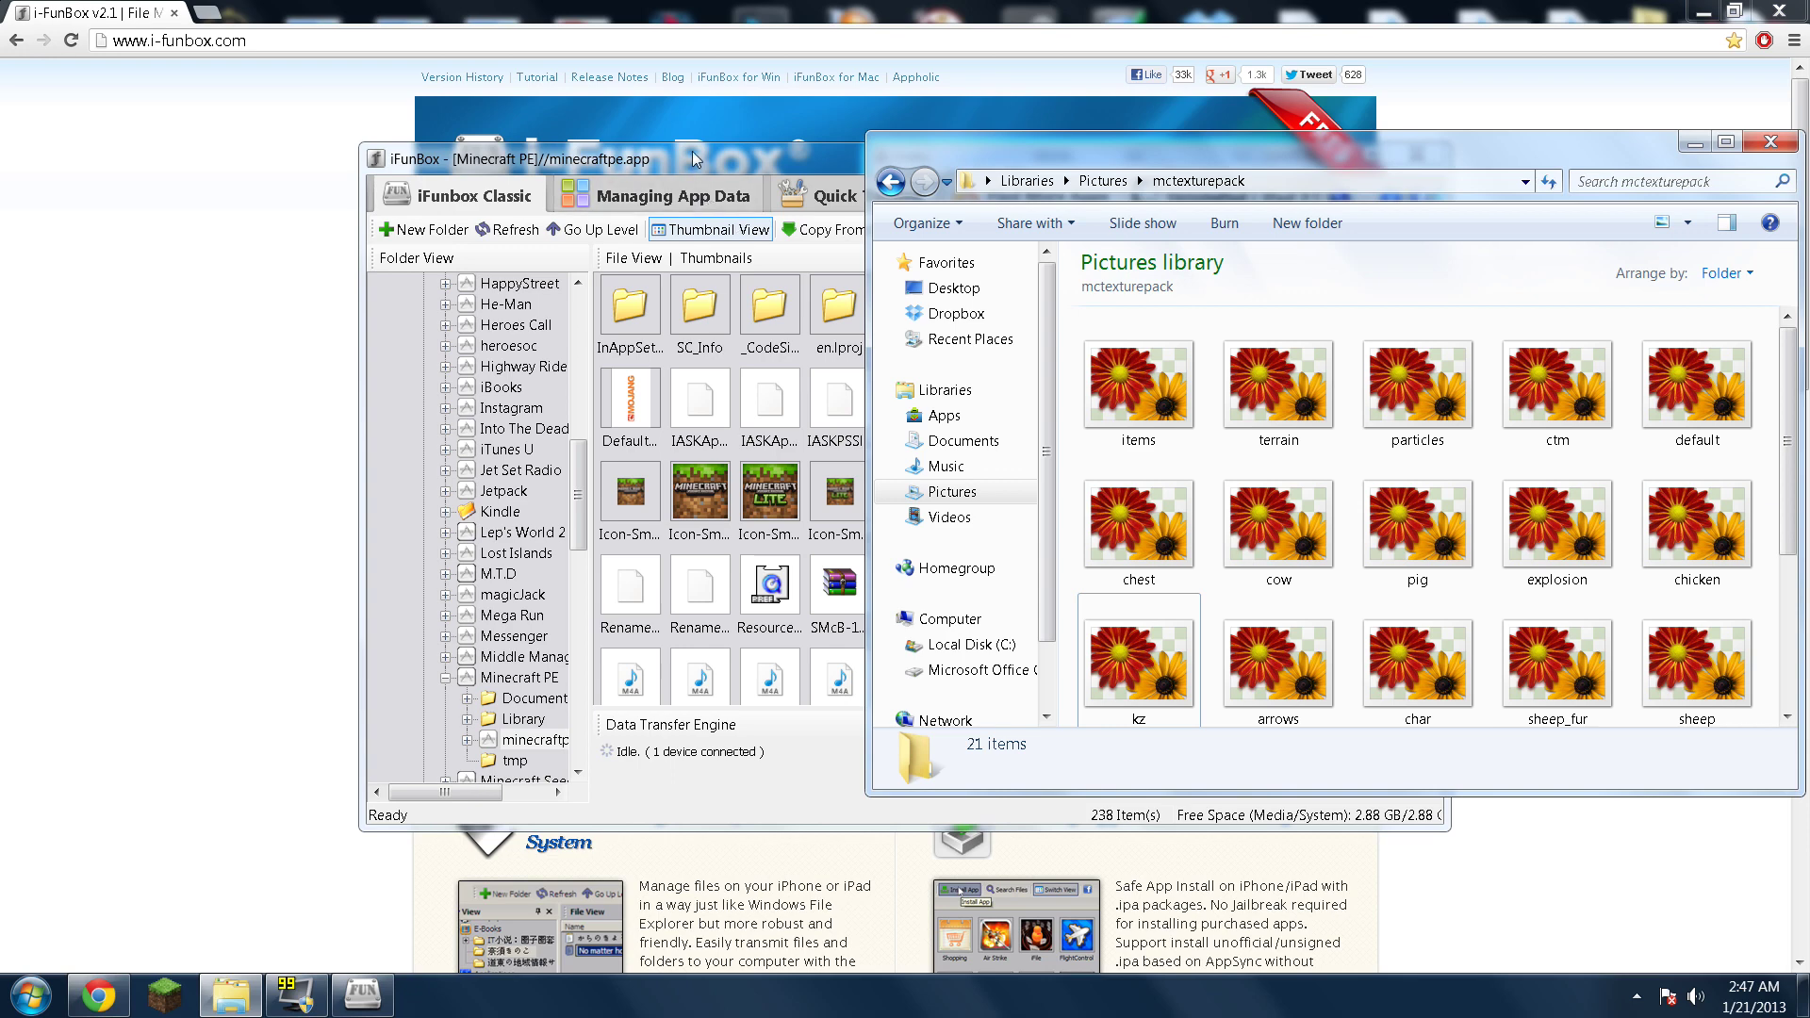
pyautogui.moveTo(613, 158); pyautogui.dragTo(364, 144)
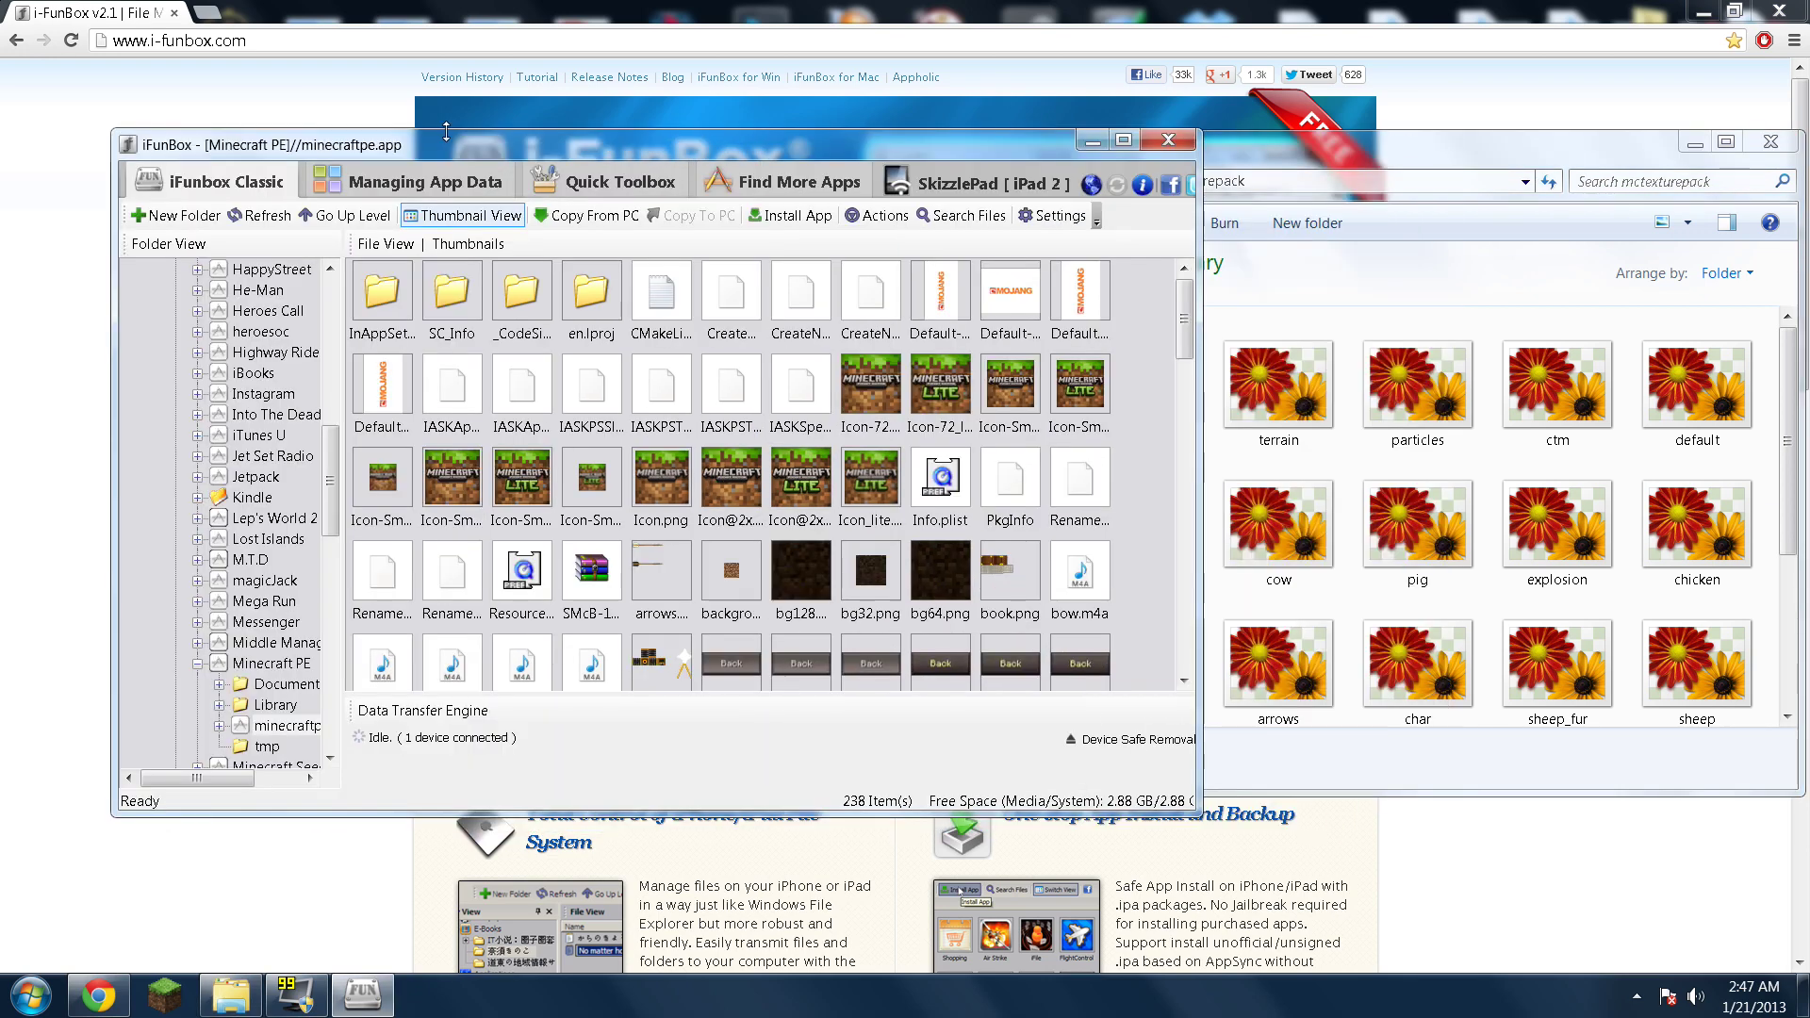
pyautogui.click(1337, 144)
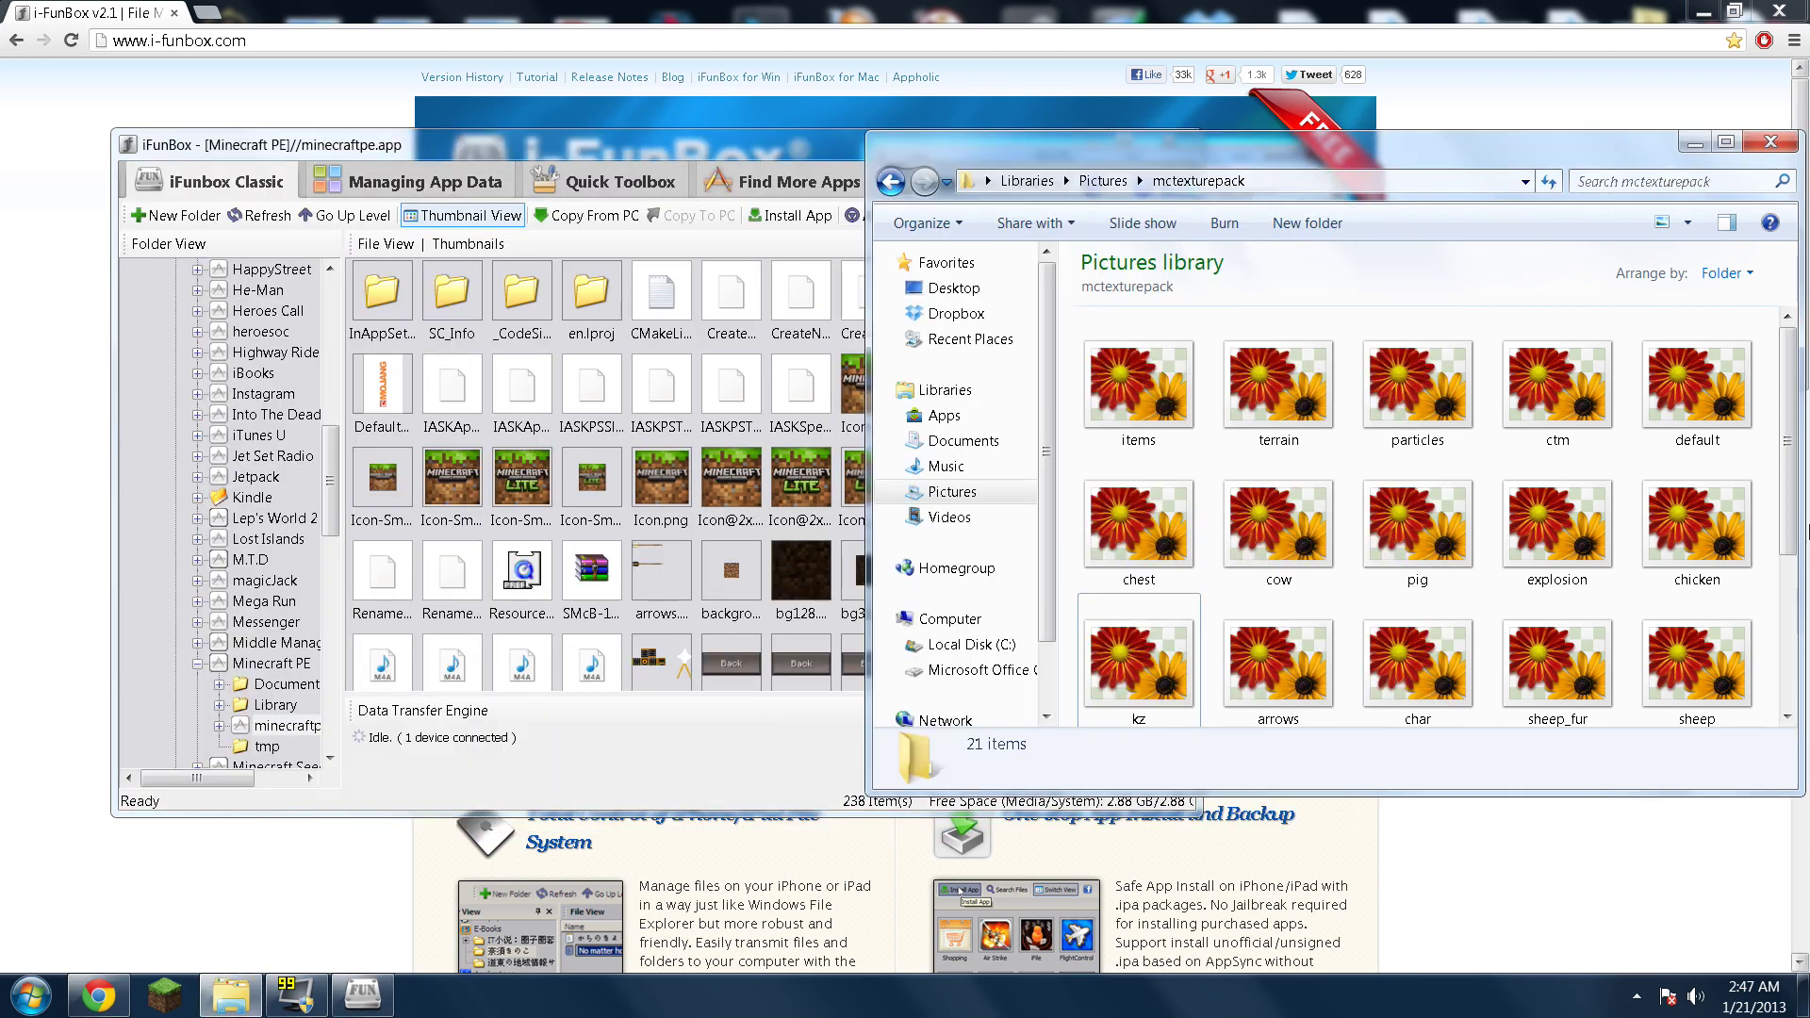
# Copy all images from mctexturepack into Minecraft PE's minecraftpe.app folder in iFunBox and minimize the mctexturepack window.
pyautogui.click(1163, 406)
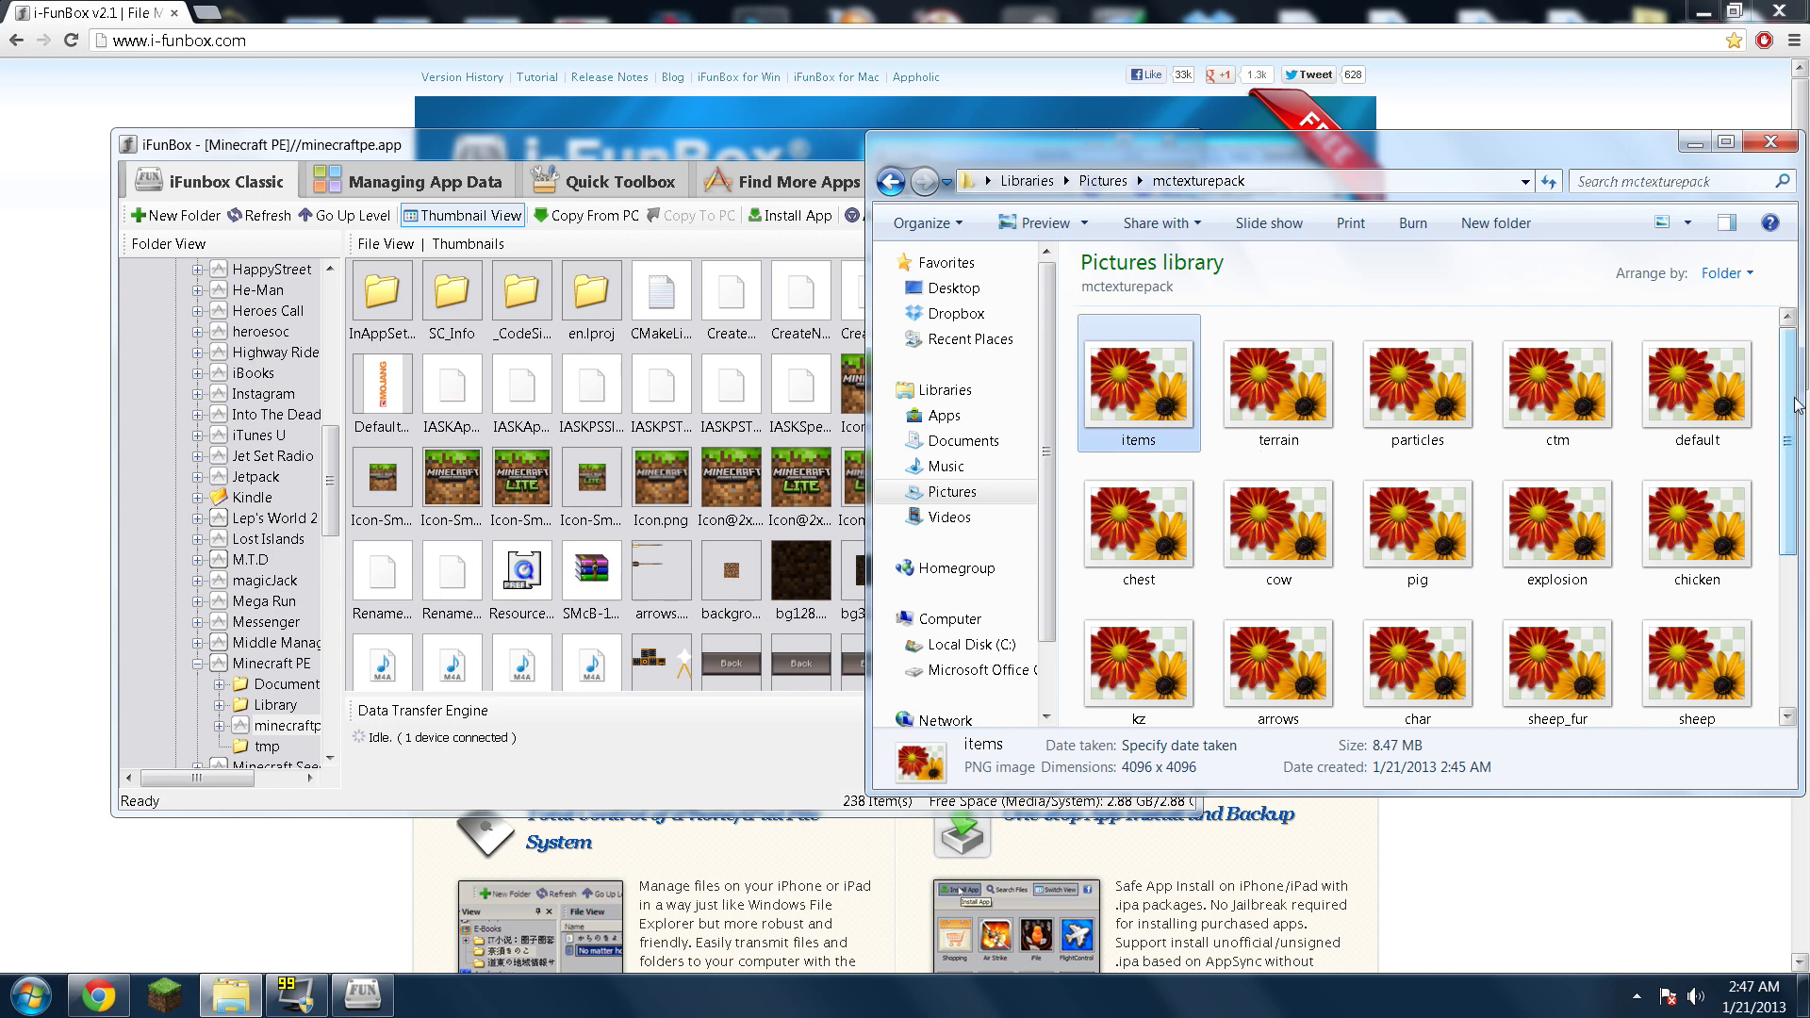
pyautogui.moveTo(1789, 458); pyautogui.dragTo(1789, 608)
pyautogui.keyDown('shift'); pyautogui.click(1154, 684); pyautogui.keyUp('shift')
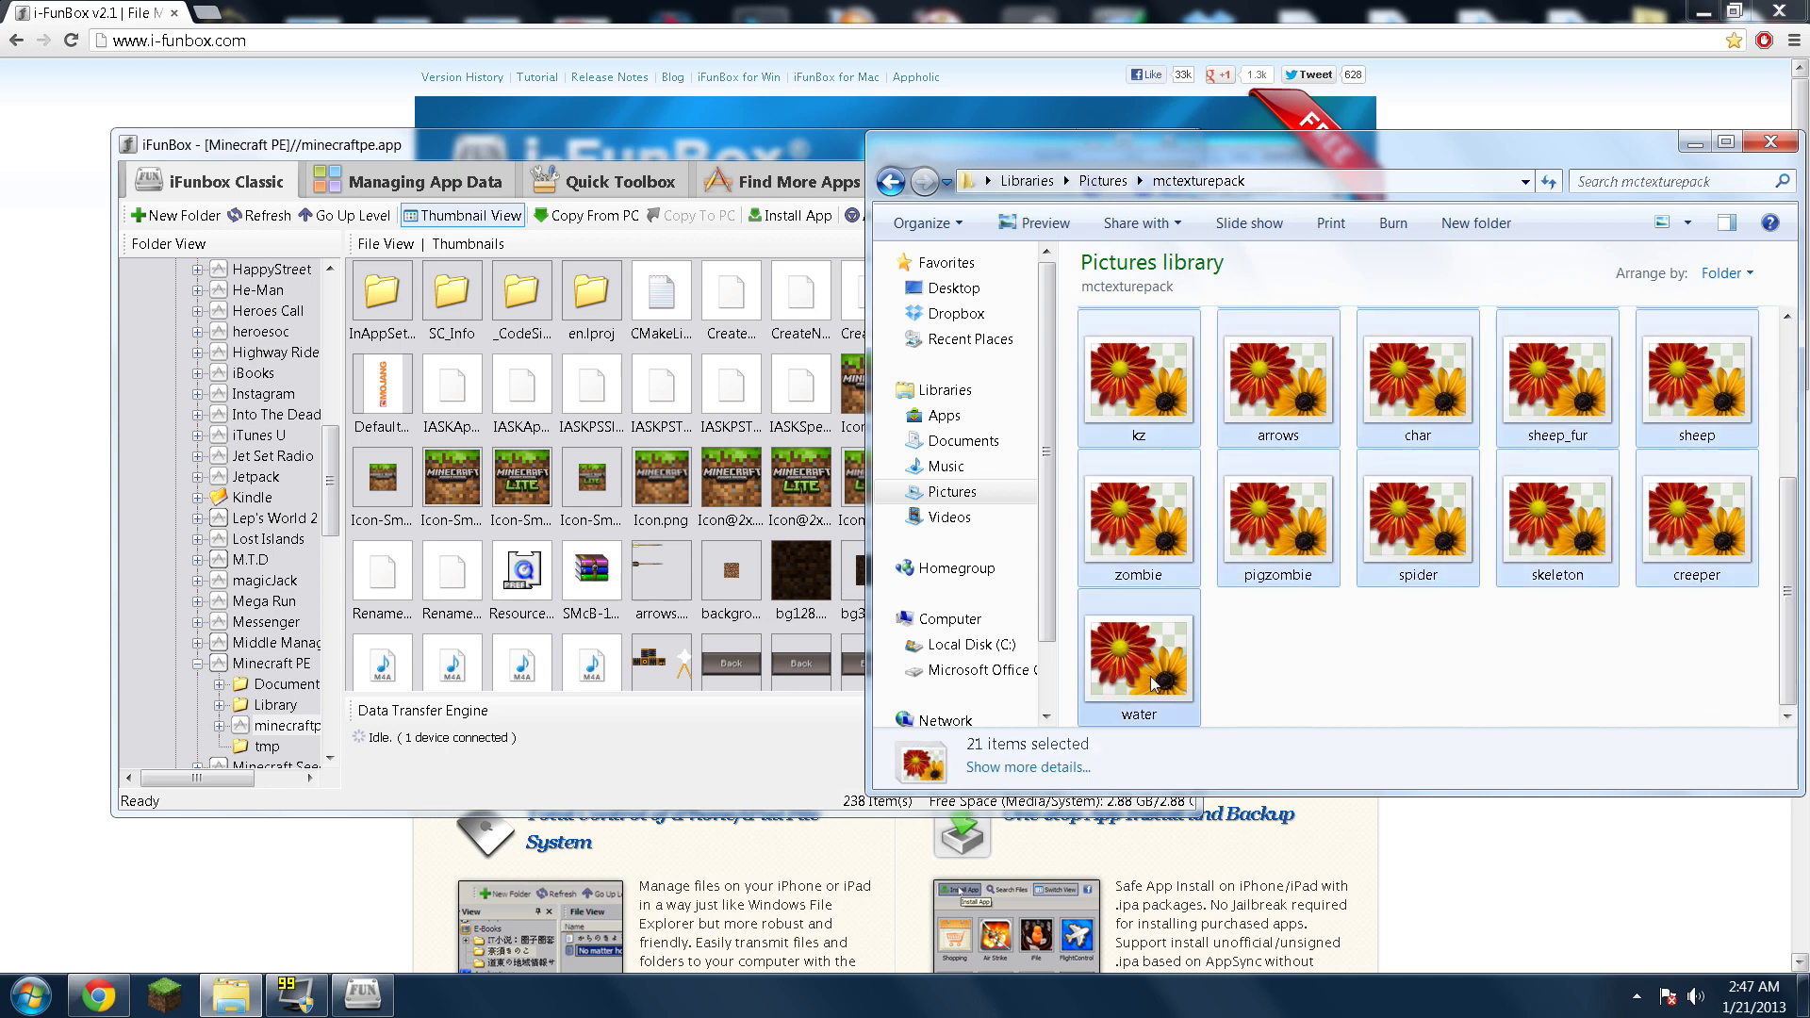
pyautogui.moveTo(1150, 660); pyautogui.dragTo(626, 424)
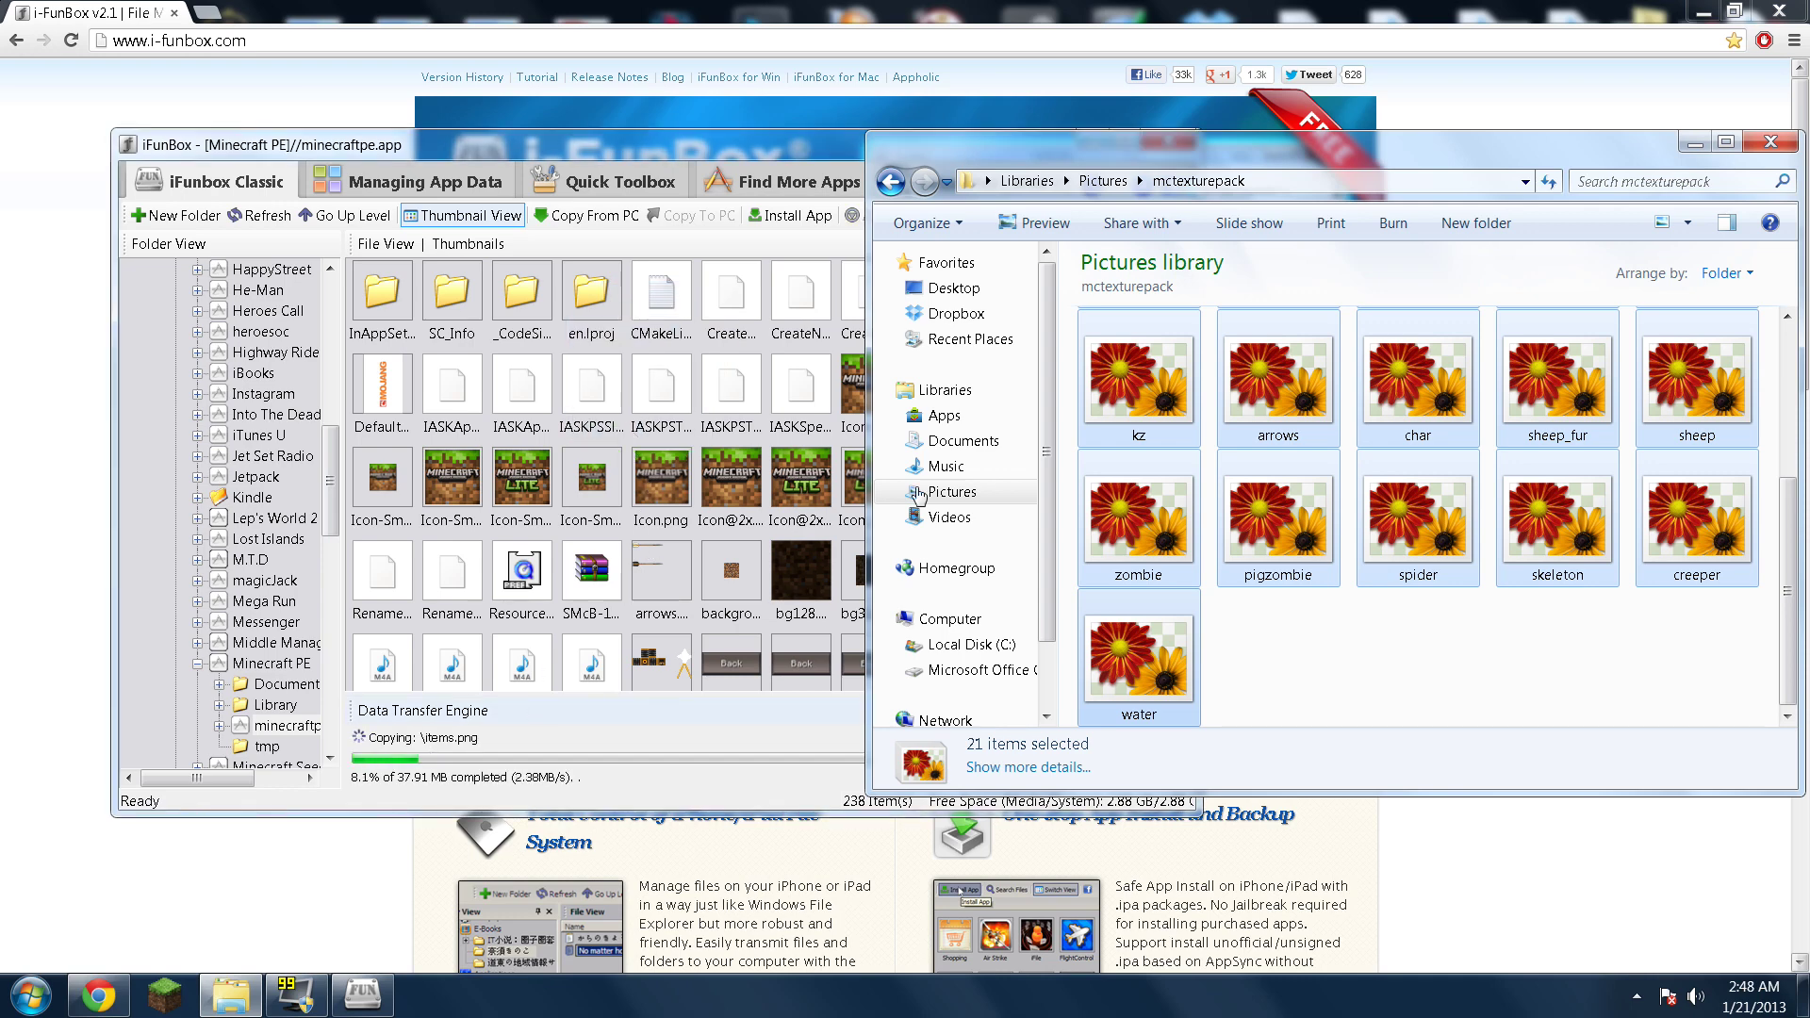
pyautogui.click(1695, 144)
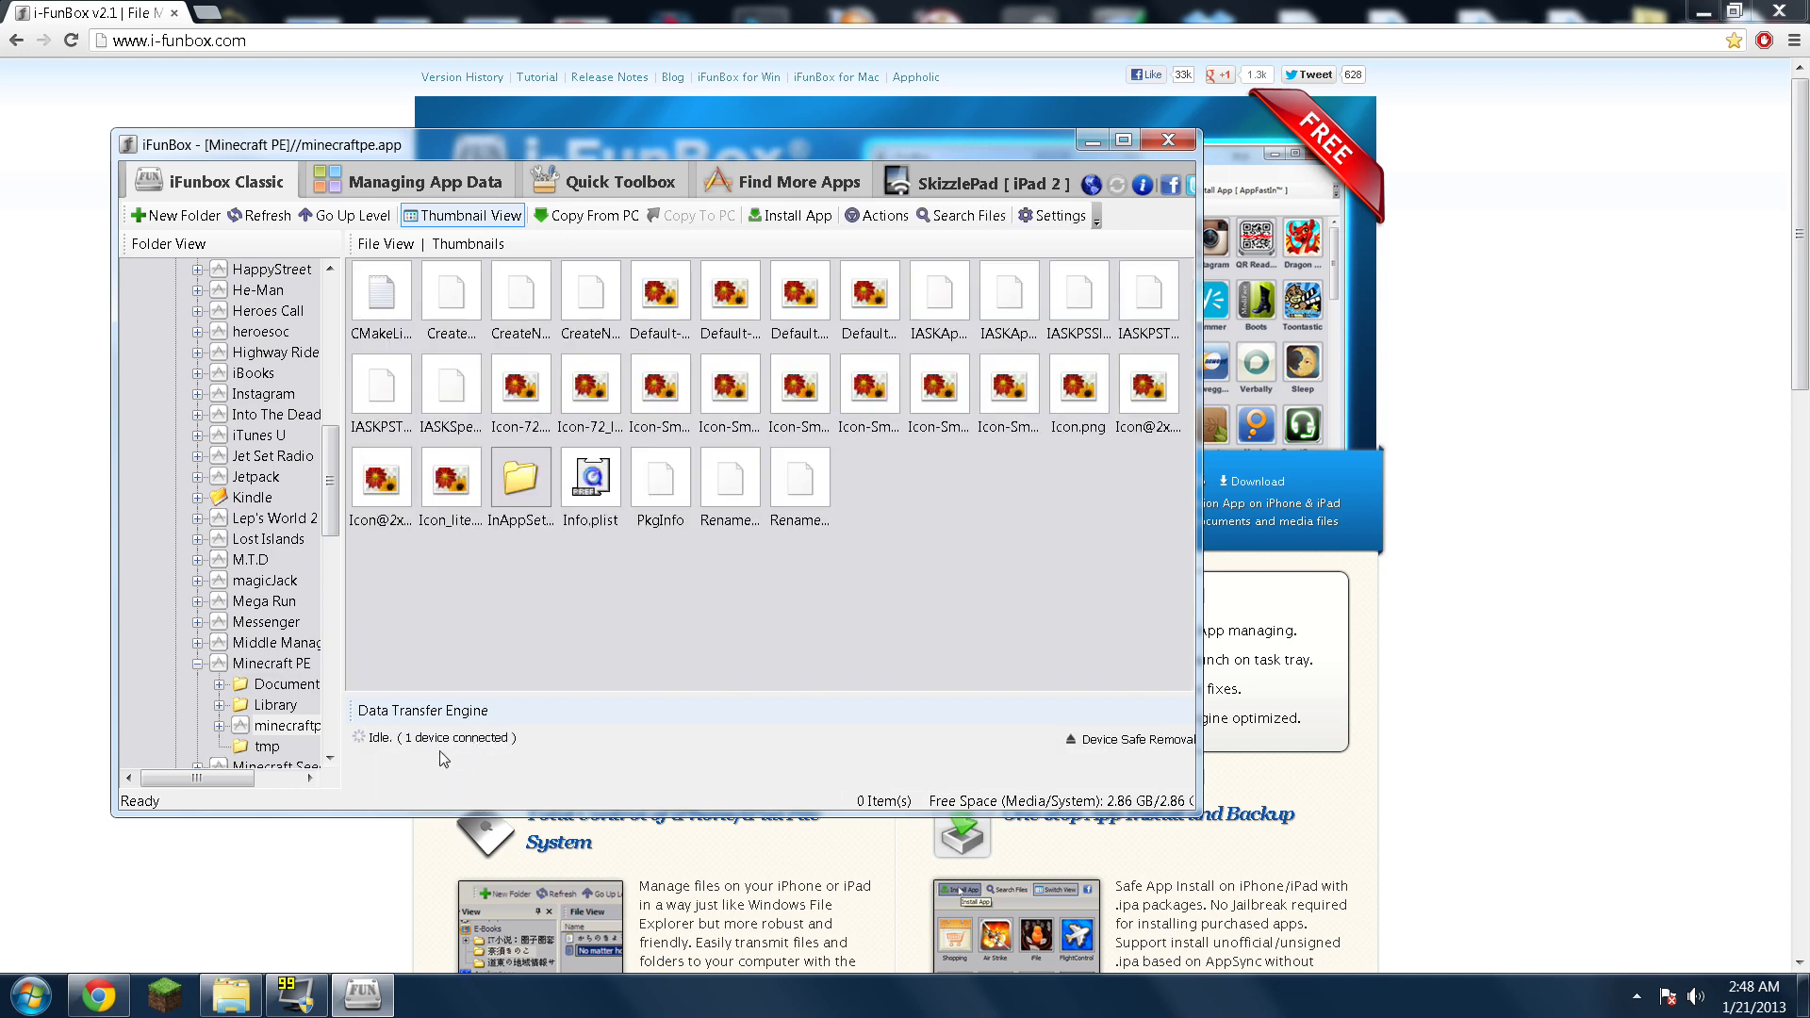
pyautogui.scroll(-1, 783, 299)
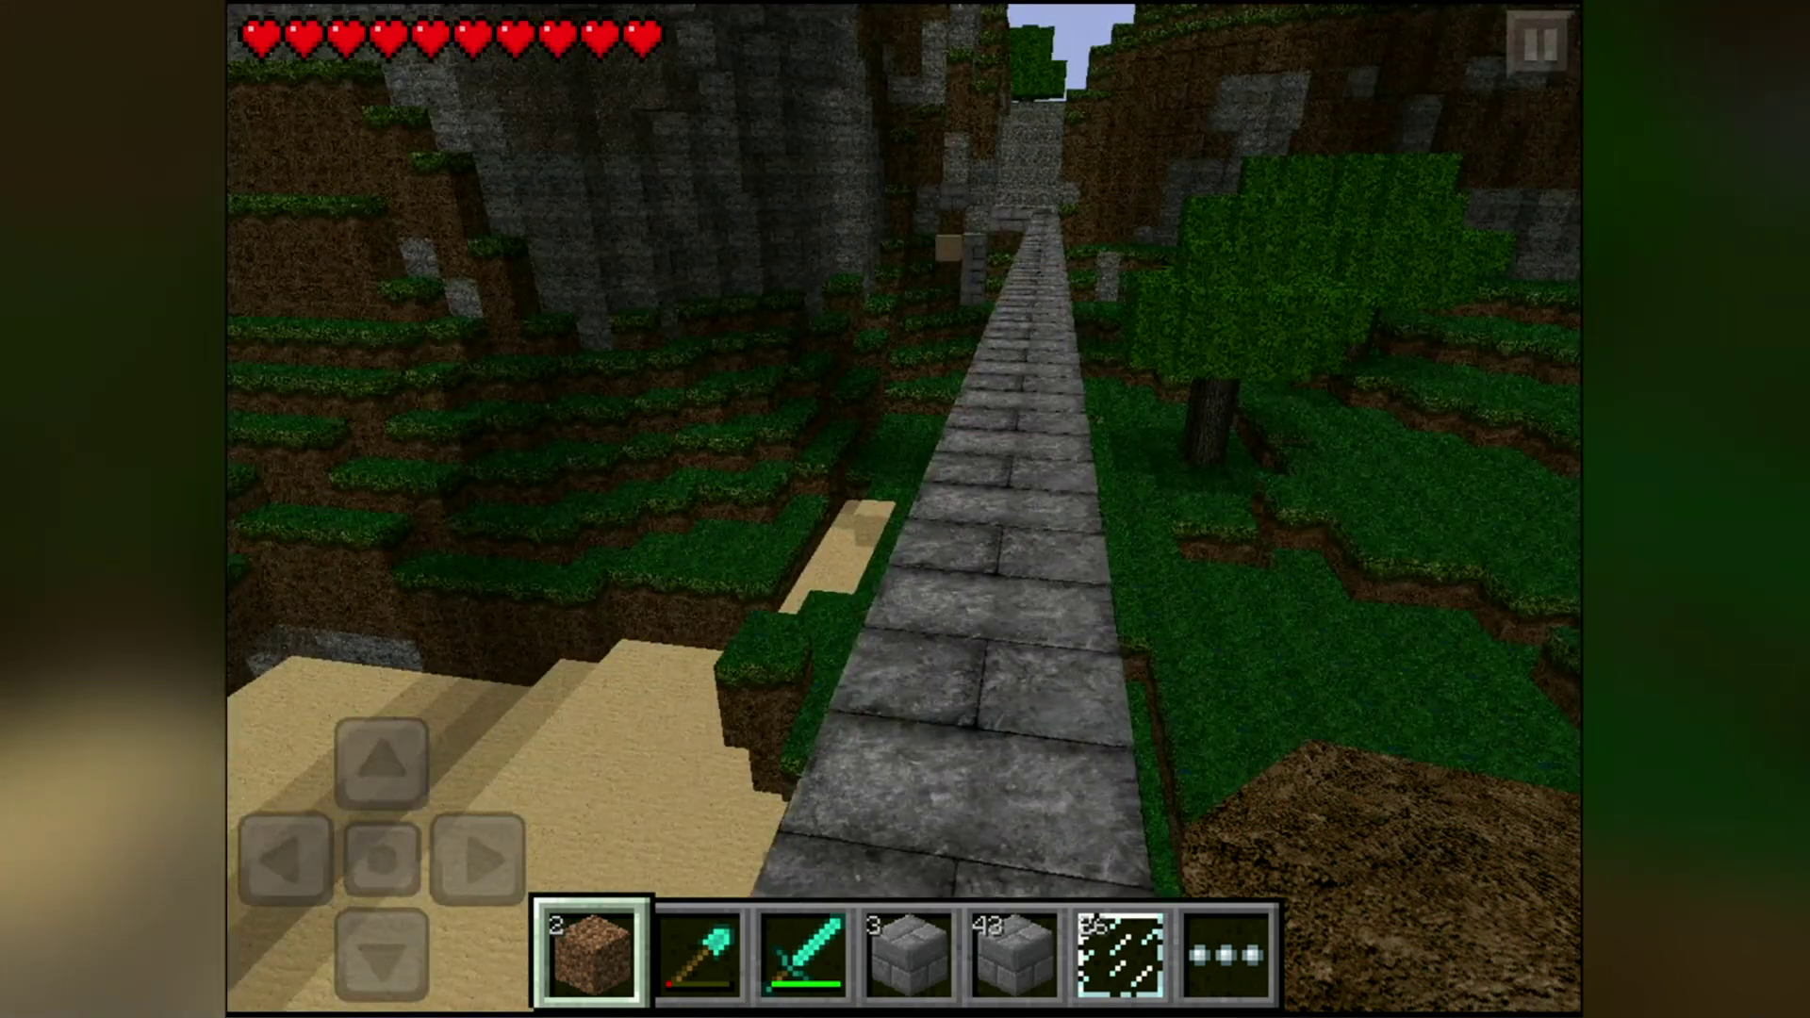
# In Minecraft PE, hold the diamond sword and look around from the stone bridge to examine the installed outdoor textures.
pyautogui.click(803, 953)
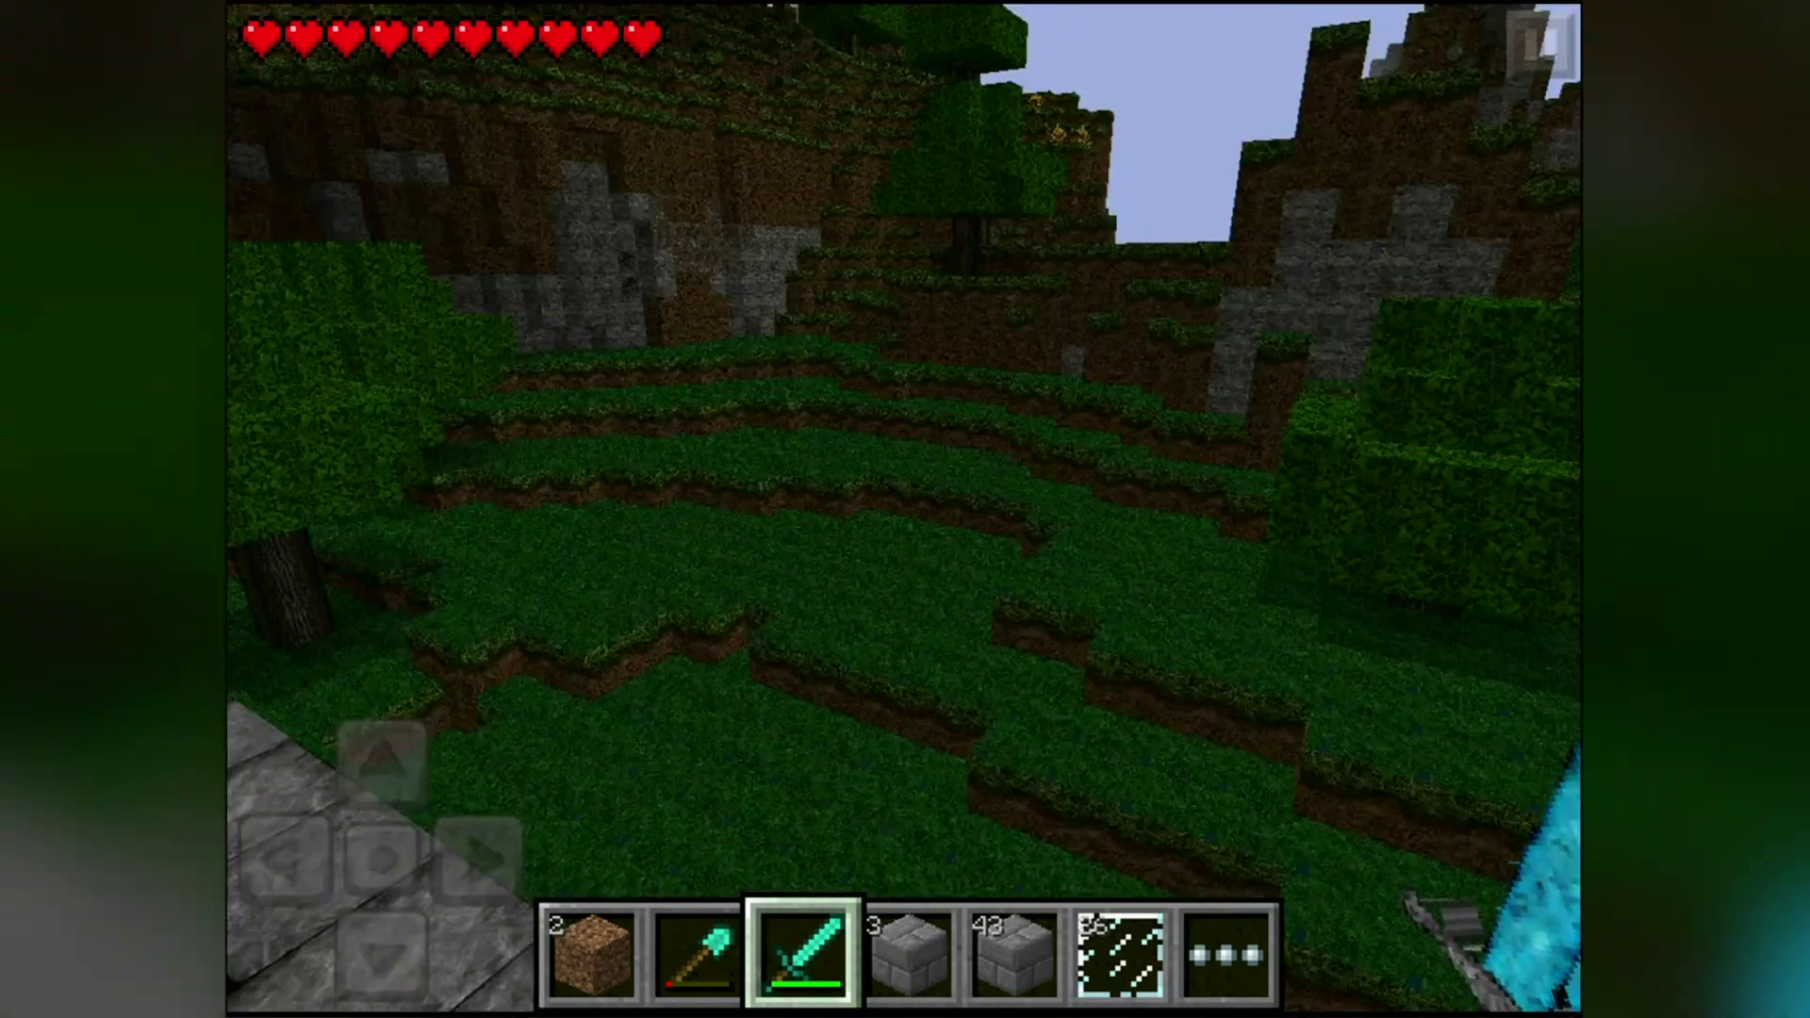
pyautogui.moveTo(1329, 669); pyautogui.dragTo(1127, 664)
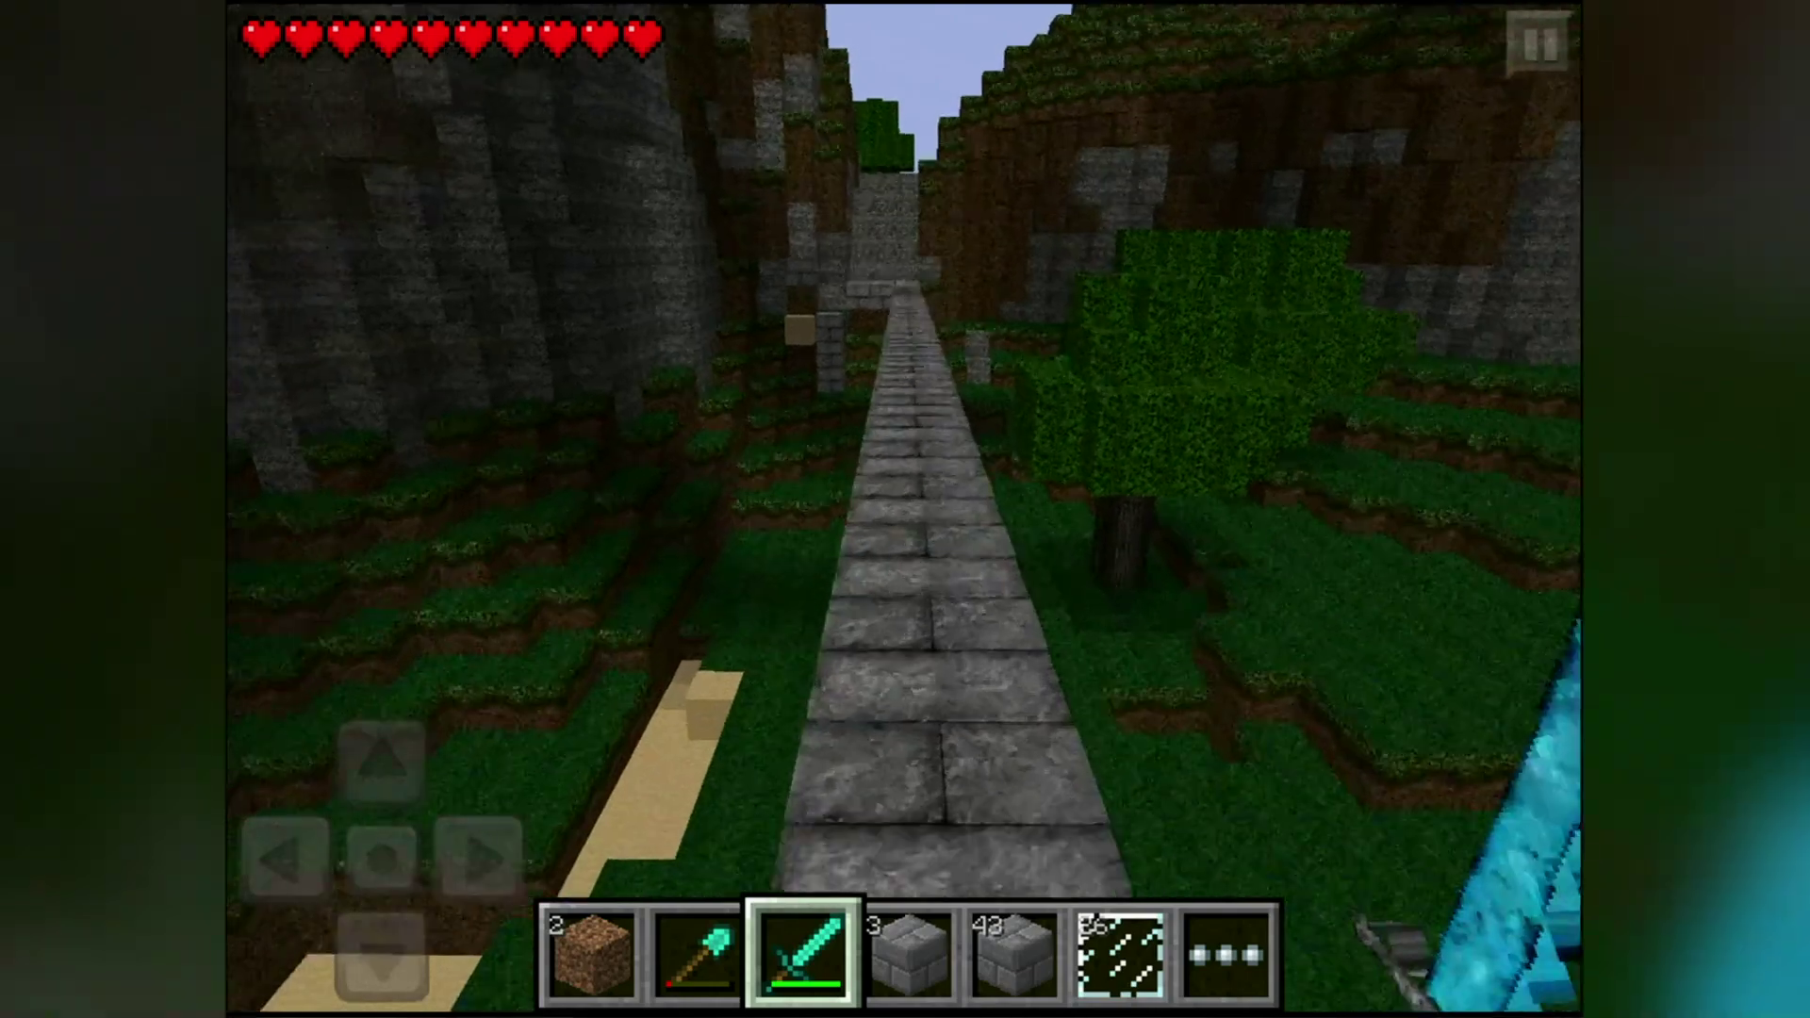
pyautogui.moveTo(382, 759); pyautogui.dragTo(382, 759)
pyautogui.moveTo(1132, 472); pyautogui.dragTo(638, 457)
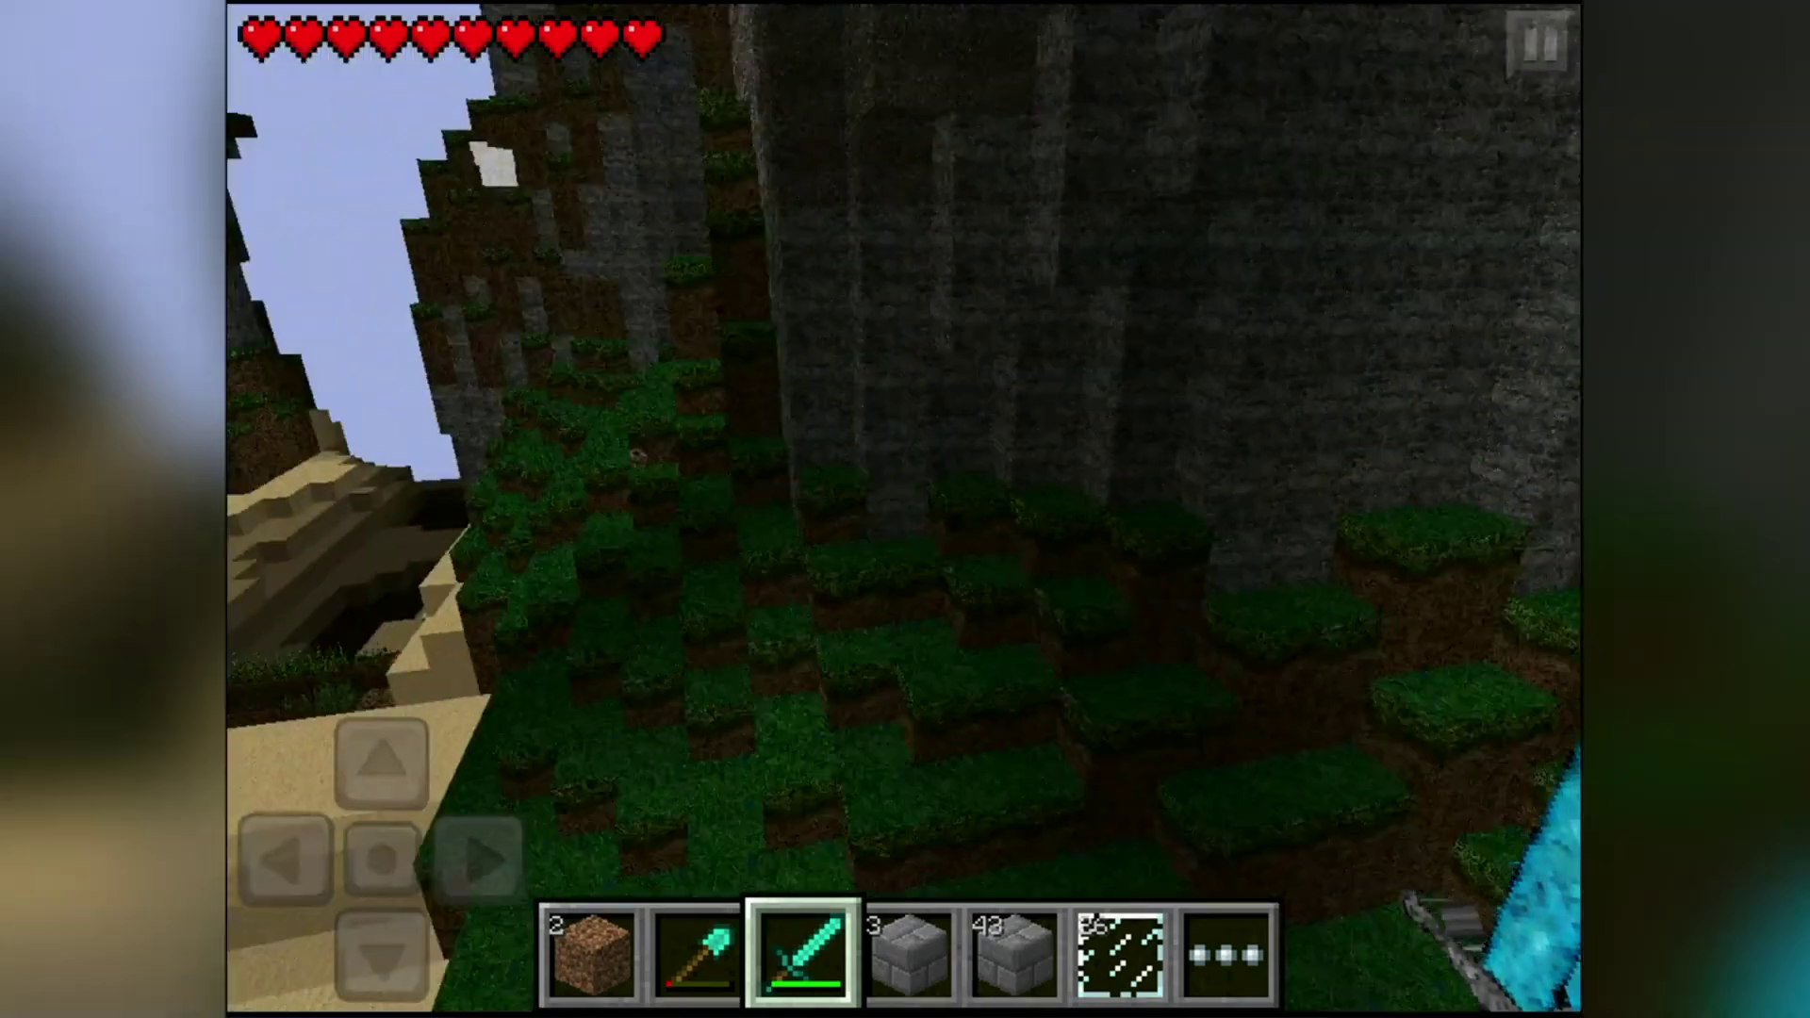
pyautogui.moveTo(1132, 471); pyautogui.dragTo(1188, 367)
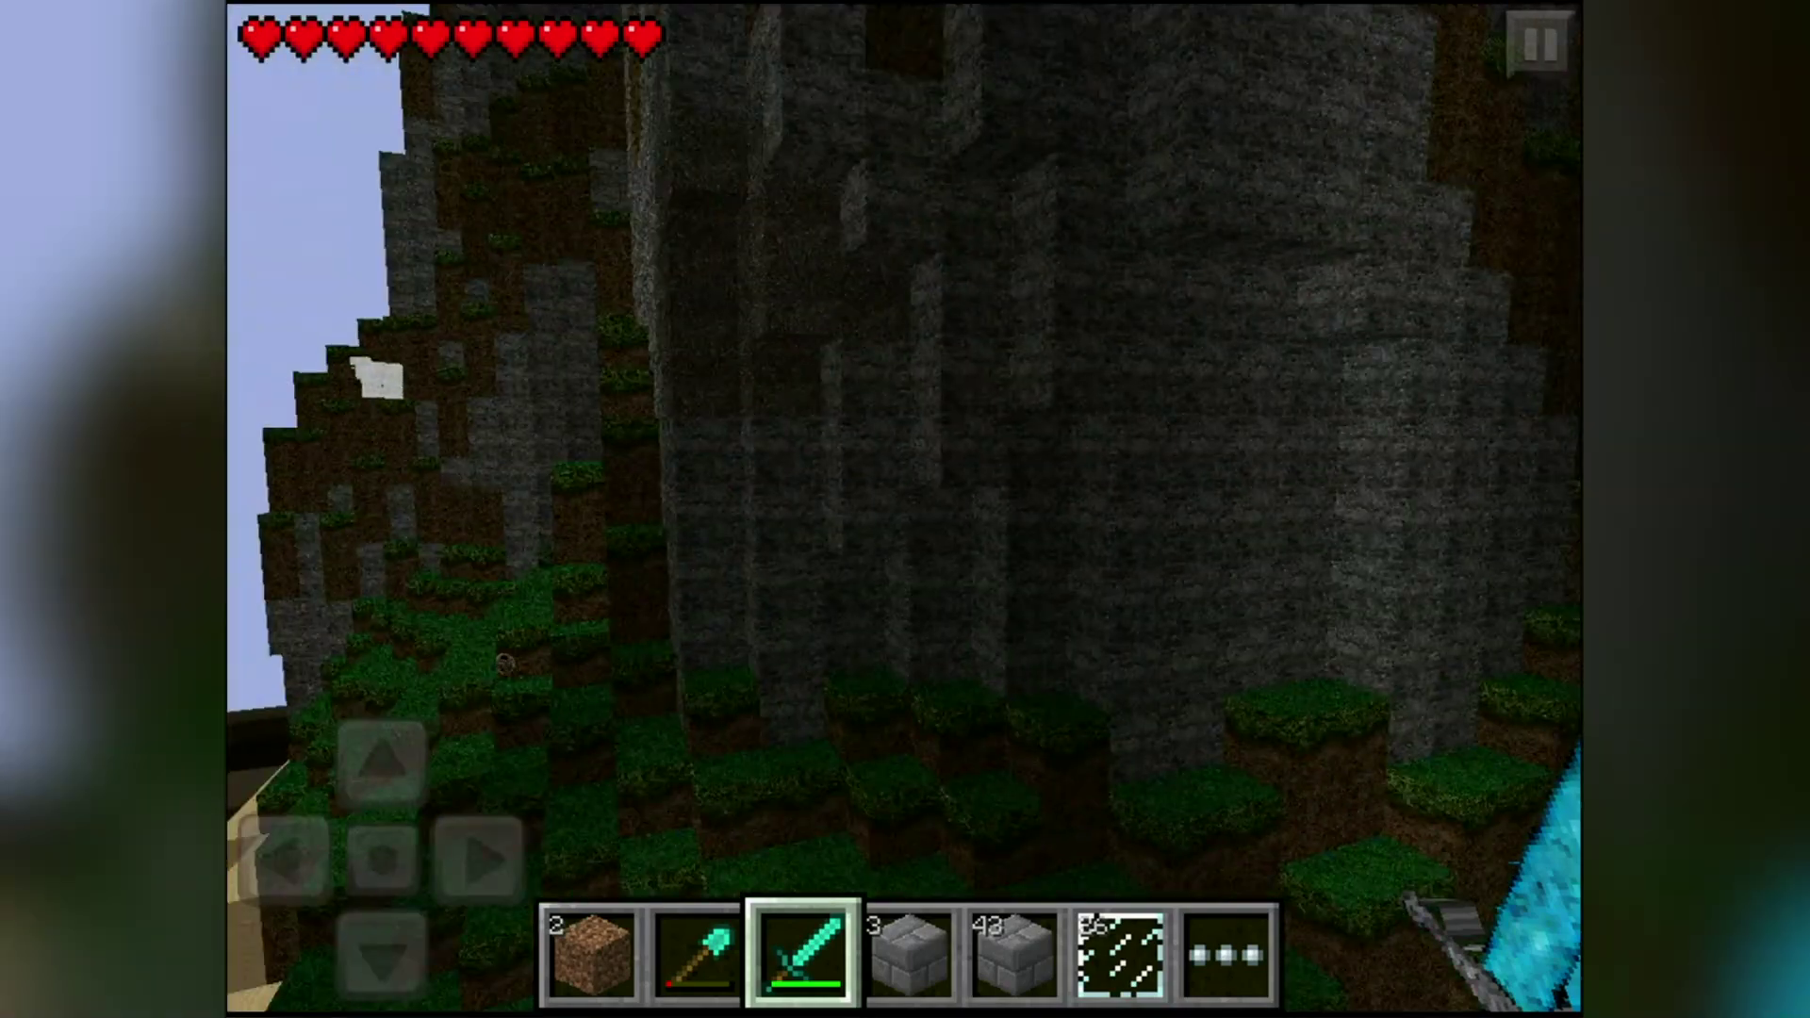
pyautogui.moveTo(504, 662); pyautogui.dragTo(737, 597)
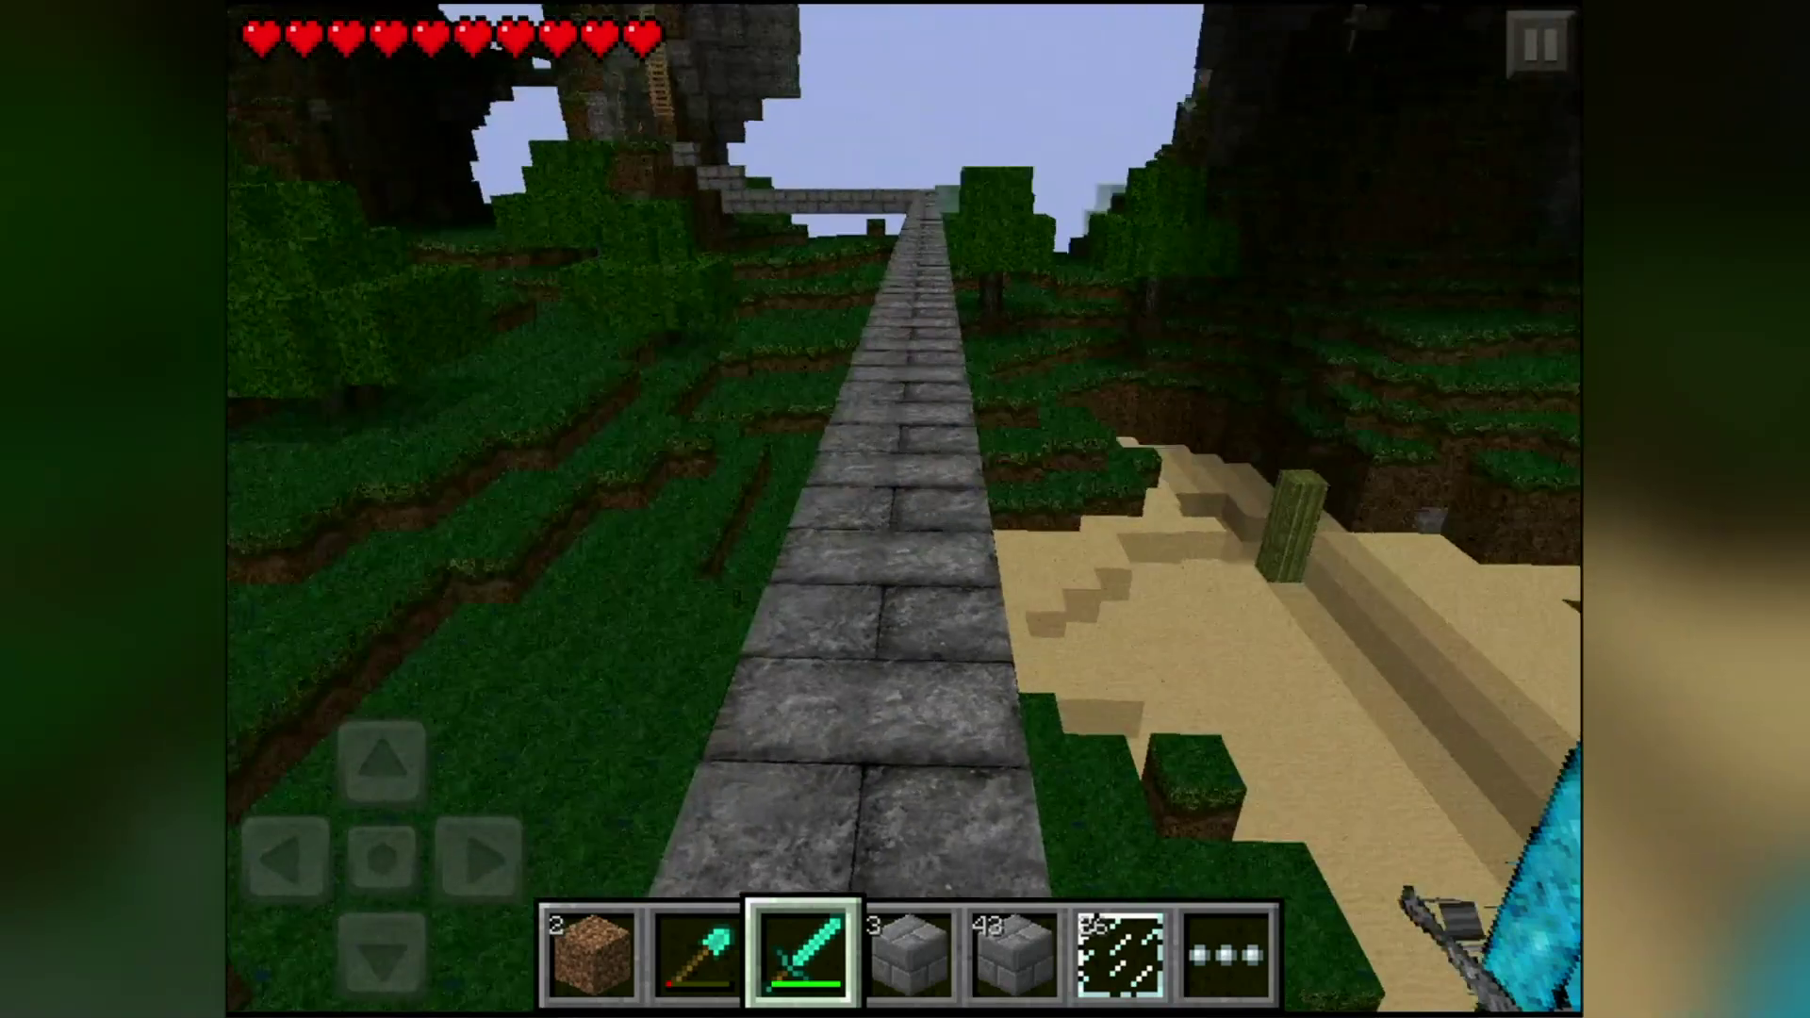
# Walk along the bridge into the stone building to examine its textures, and hold the dirt block.
pyautogui.moveTo(1132, 566)
pyautogui.mouseDown()
pyautogui.moveTo(1147, 453)
pyautogui.moveTo(1115, 553)
pyautogui.mouseUp()
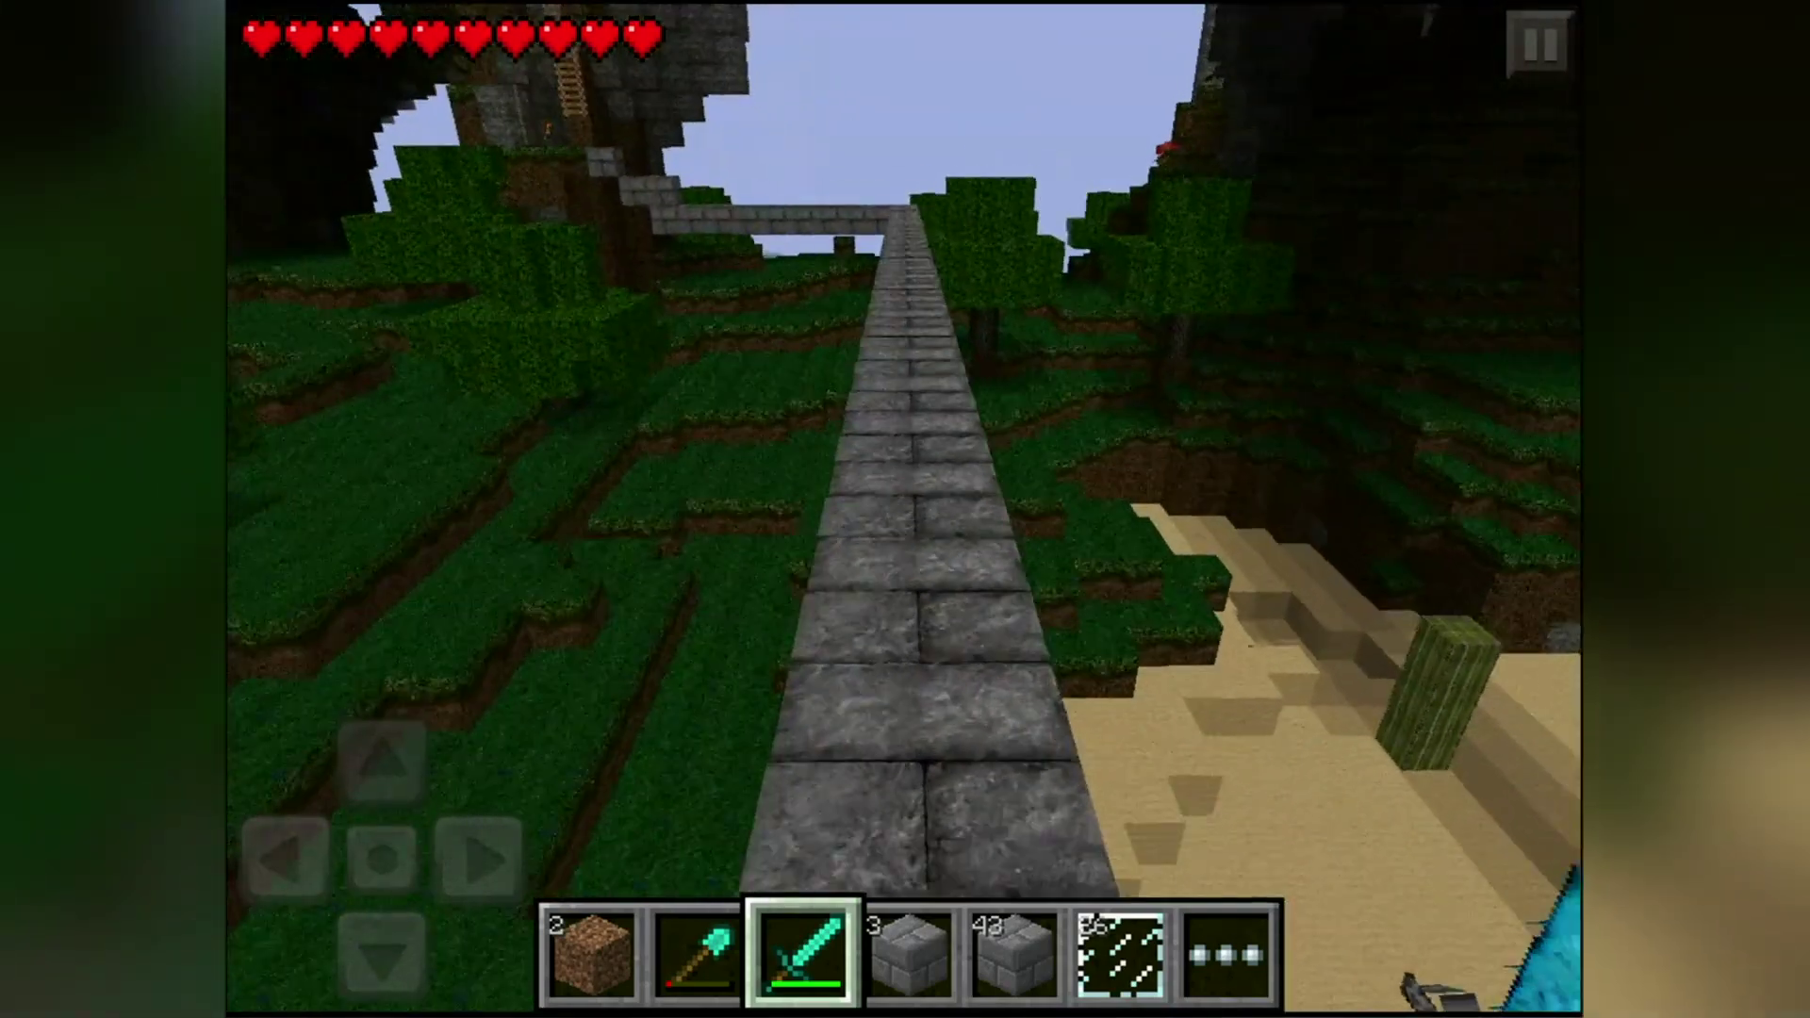
pyautogui.moveTo(717, 566); pyautogui.dragTo(1395, 575)
pyautogui.moveTo(1037, 566); pyautogui.dragTo(1423, 509)
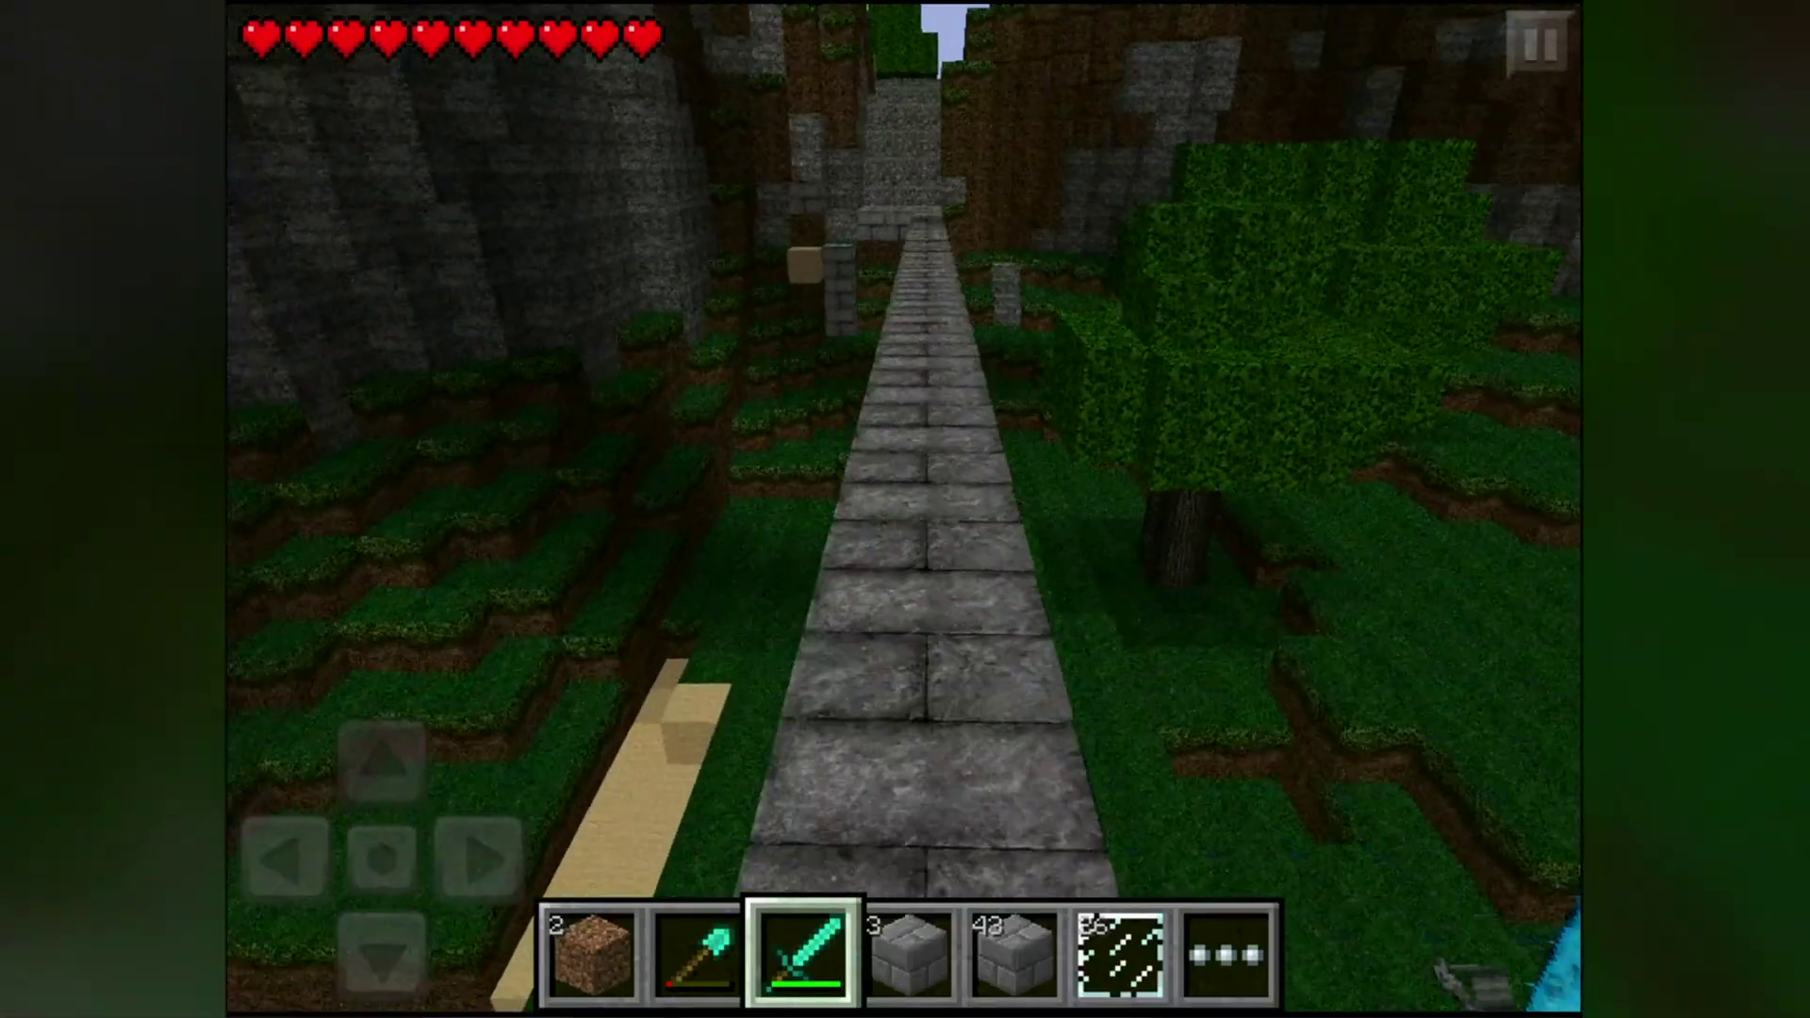
pyautogui.moveTo(1131, 566); pyautogui.dragTo(1161, 514)
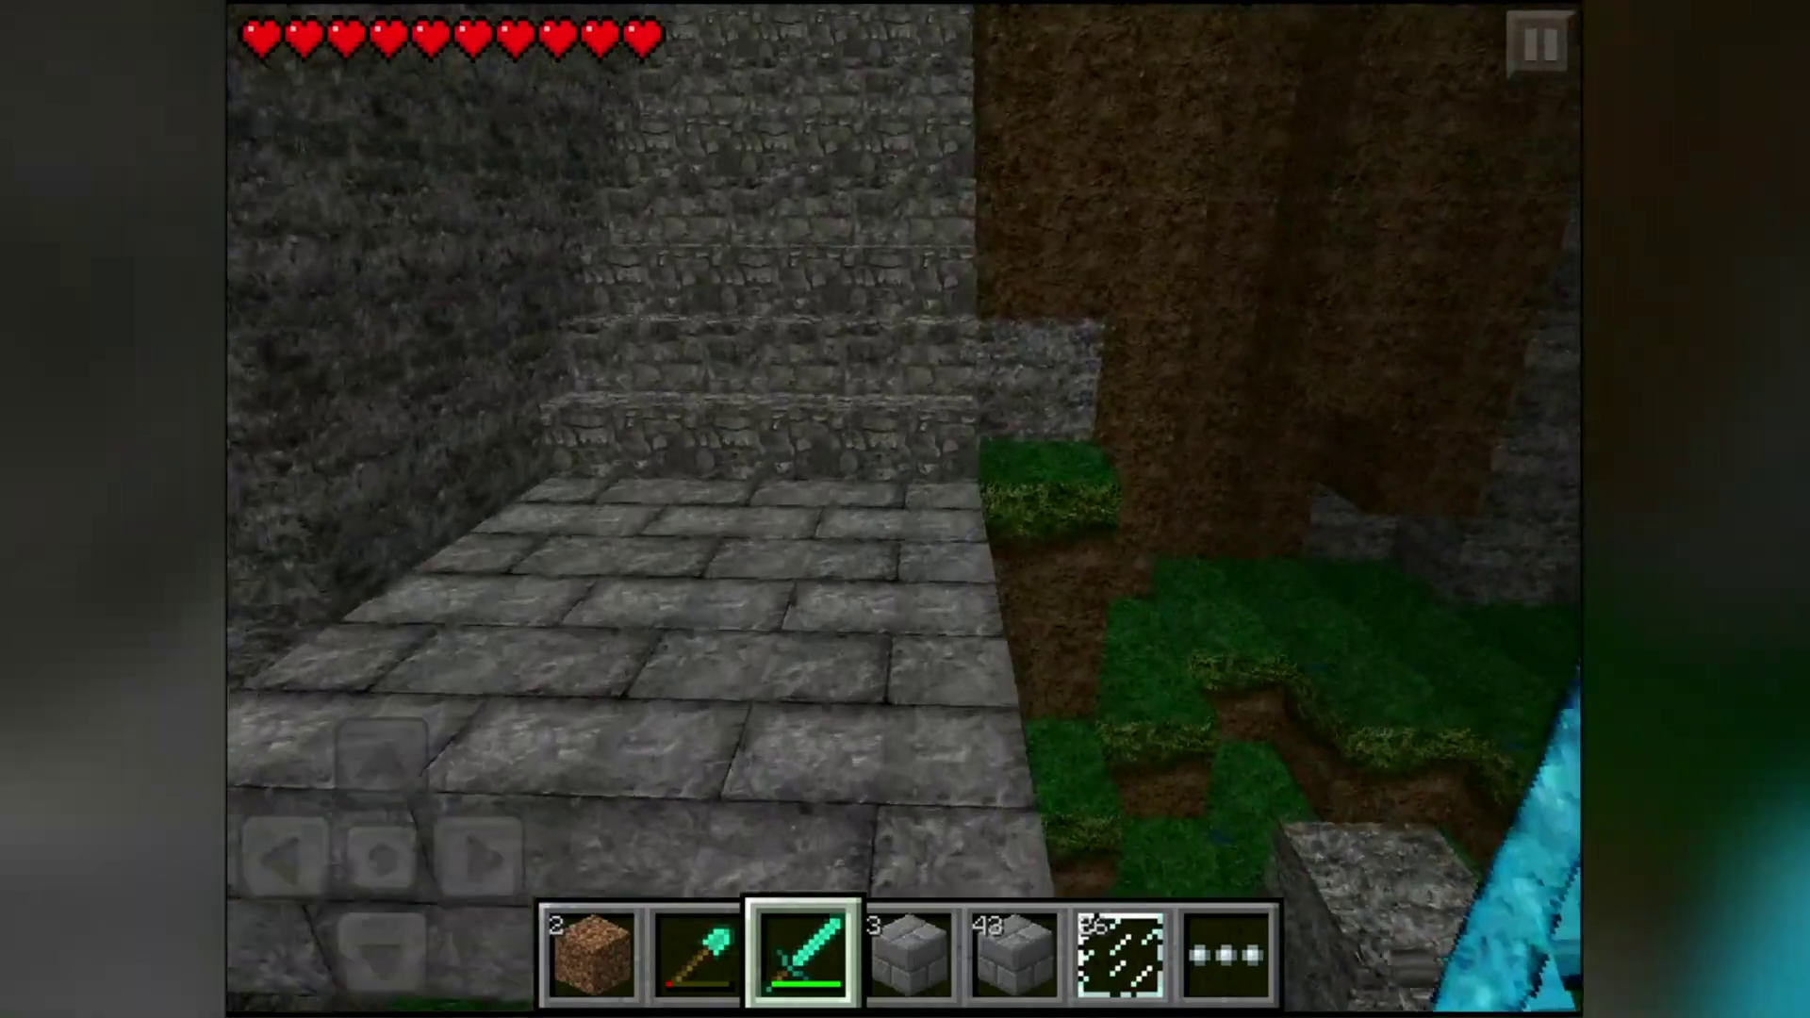
pyautogui.moveTo(382, 759); pyautogui.dragTo(382, 759)
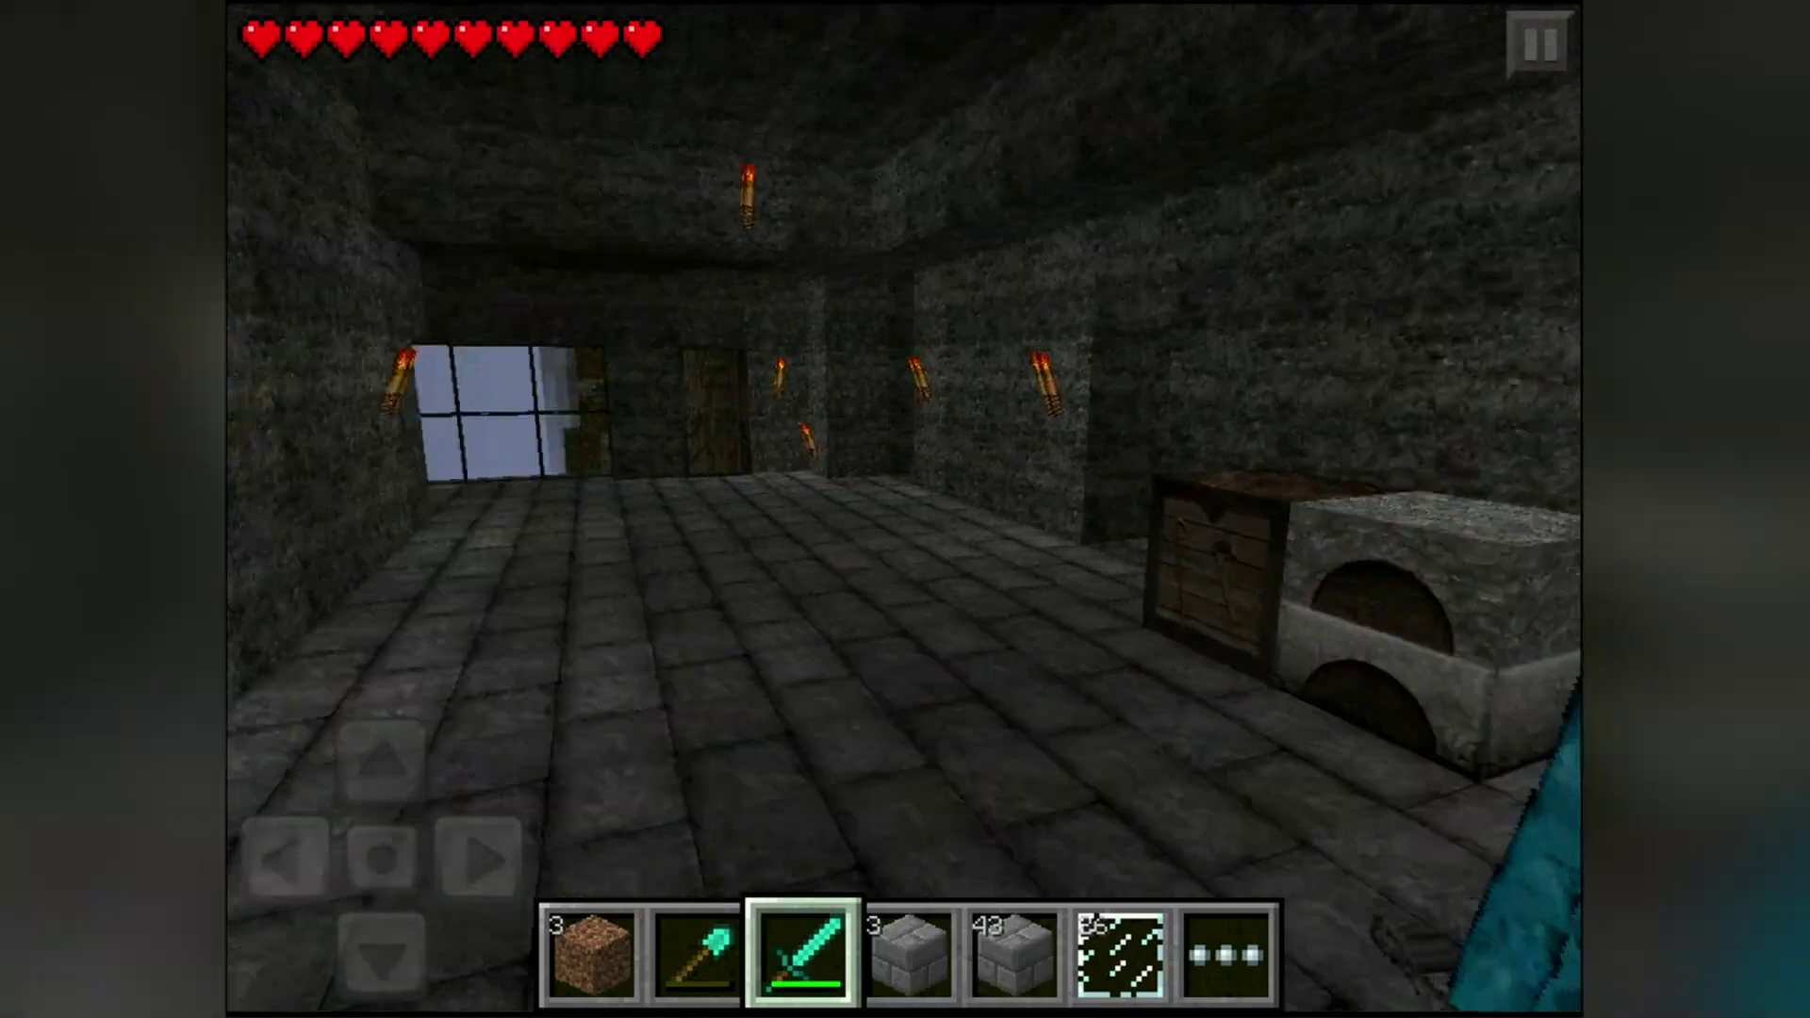
pyautogui.click(591, 954)
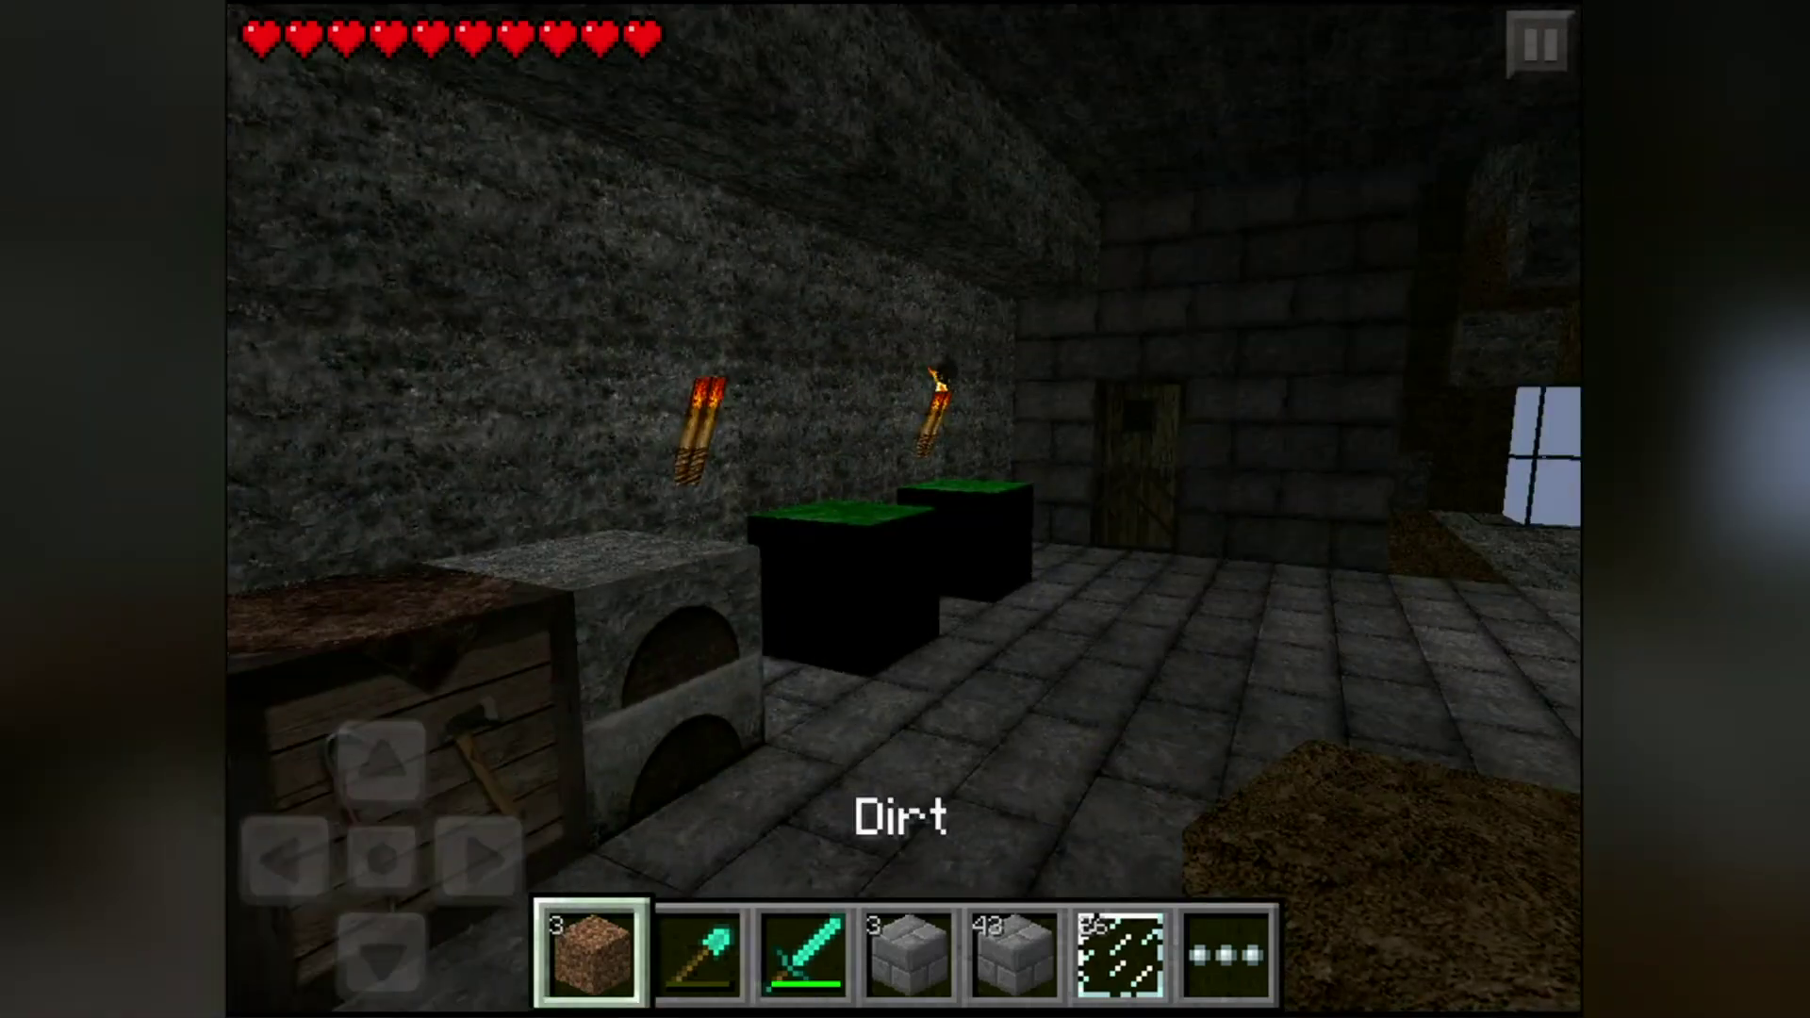